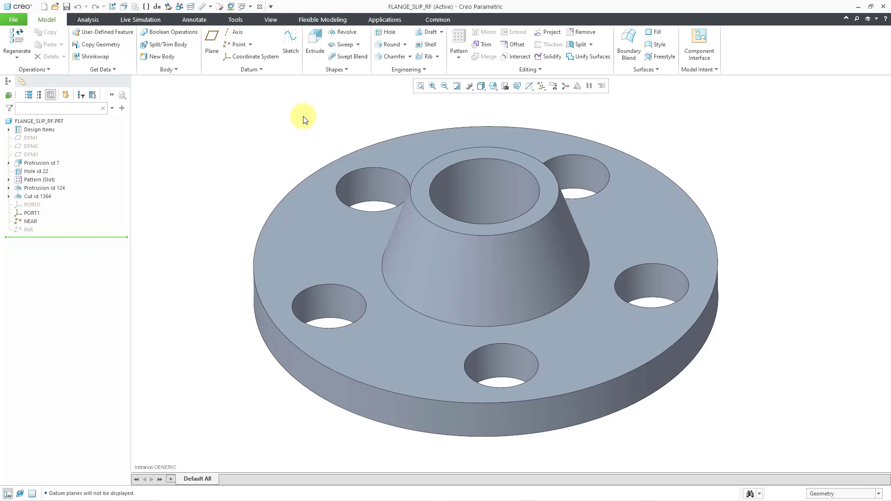
Turn on the display of coordinate systems and datum points in the slip-on flange part
click(542, 87)
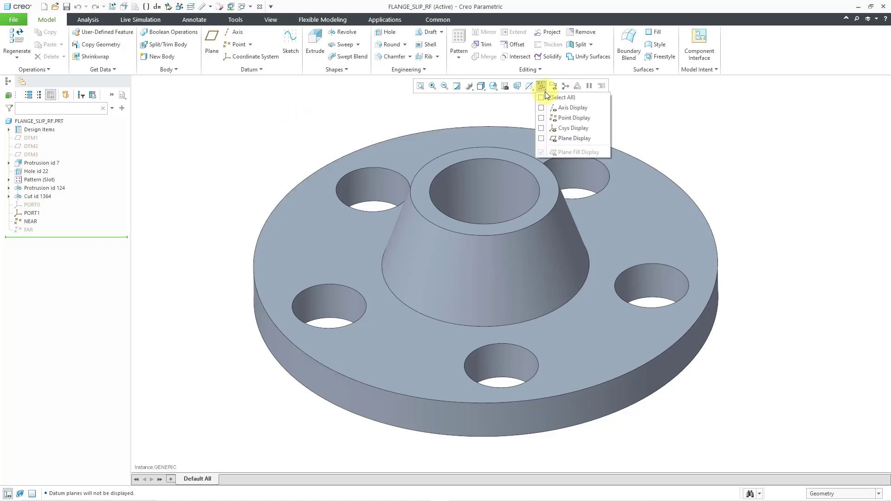
click(575, 128)
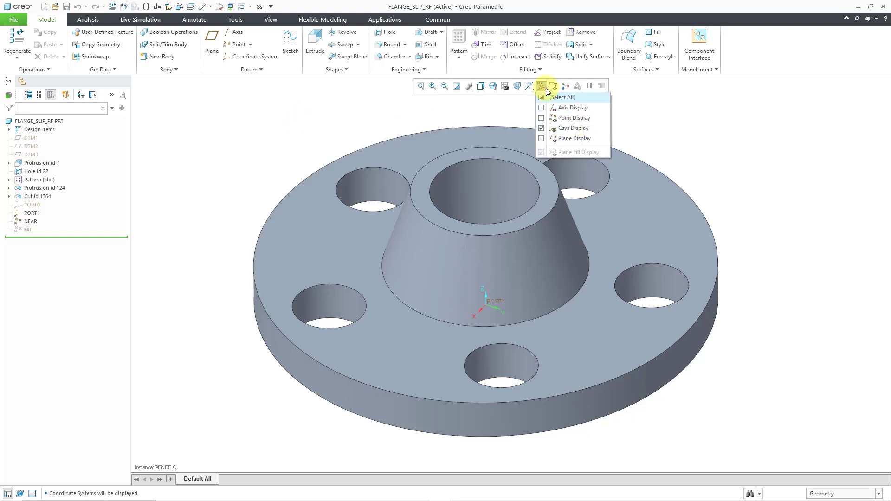
click(567, 117)
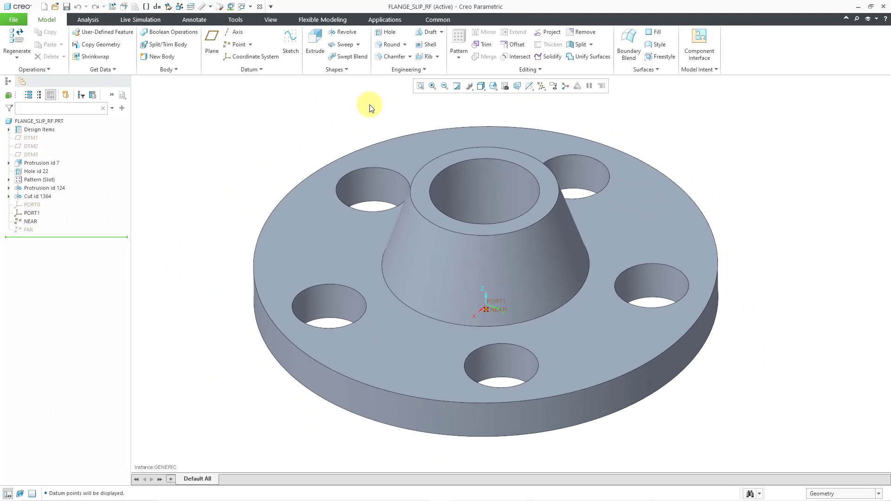
Switch to the METHANOL_PIPING.ASM window and start the Piping application
click(251, 7)
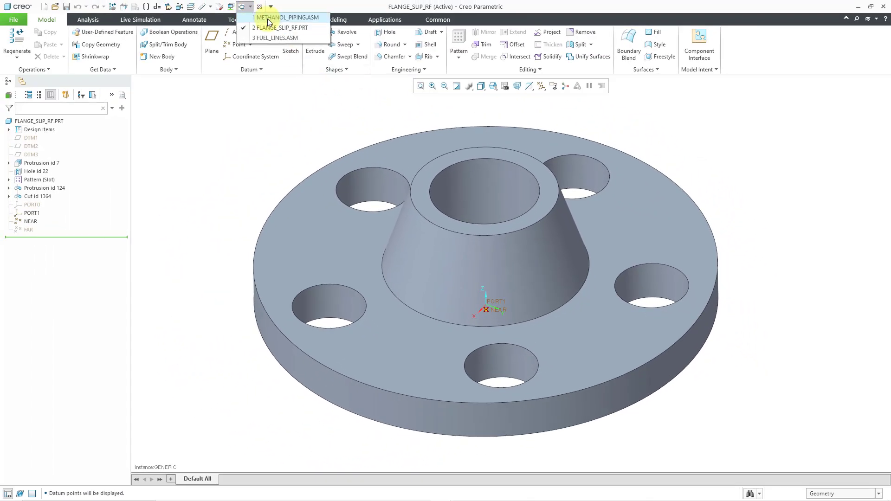
click(268, 17)
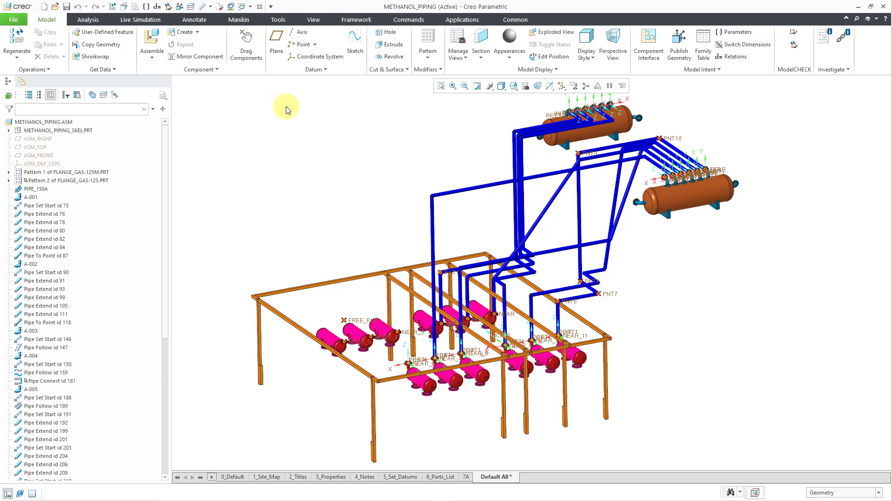
click(450, 19)
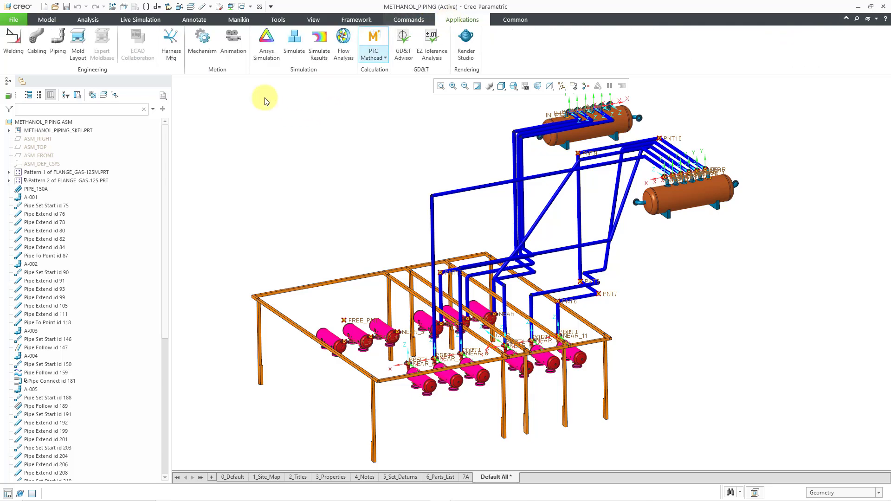
click(58, 46)
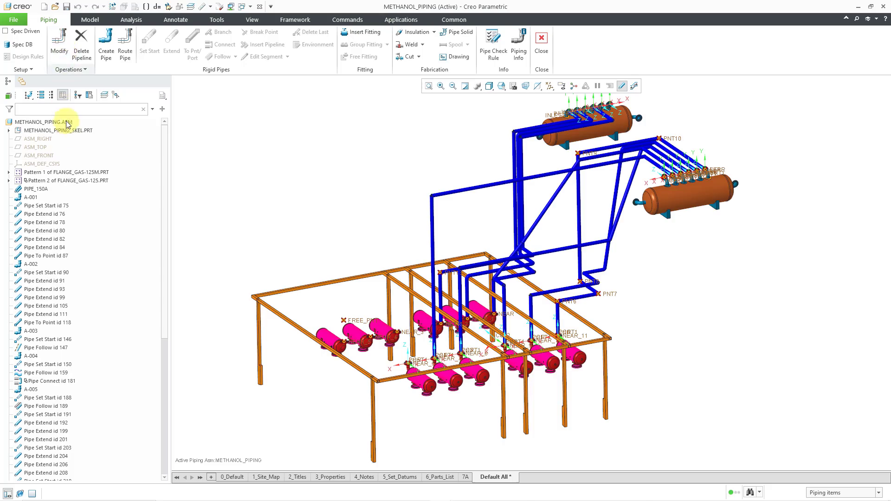
Show the model tree in Pipeline View and expand UNCLASSIFIED-GROUP to list its pipelines
click(29, 95)
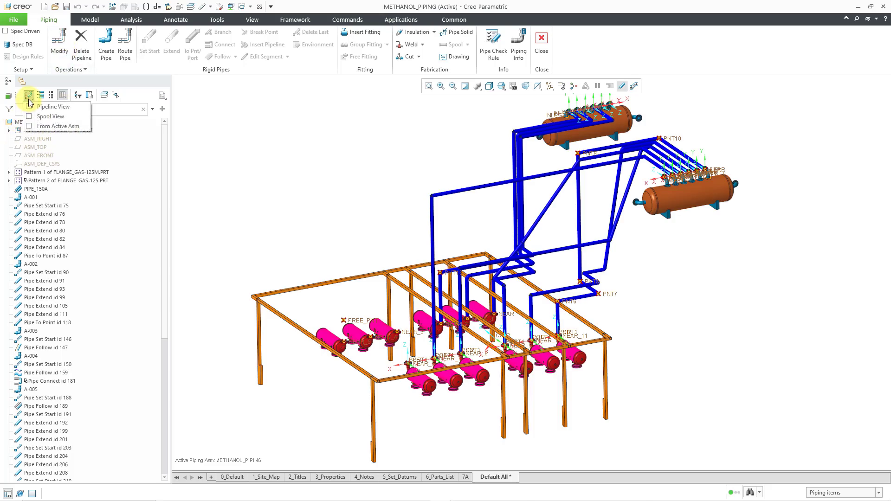
click(51, 107)
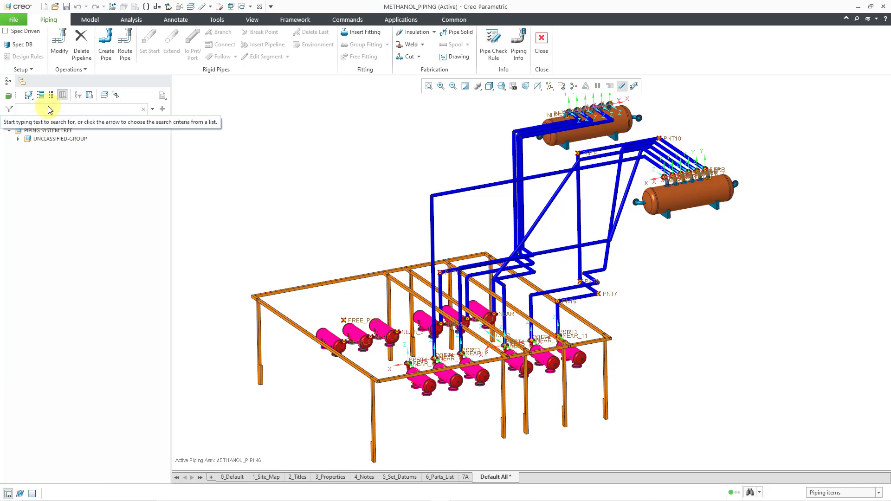
click(18, 138)
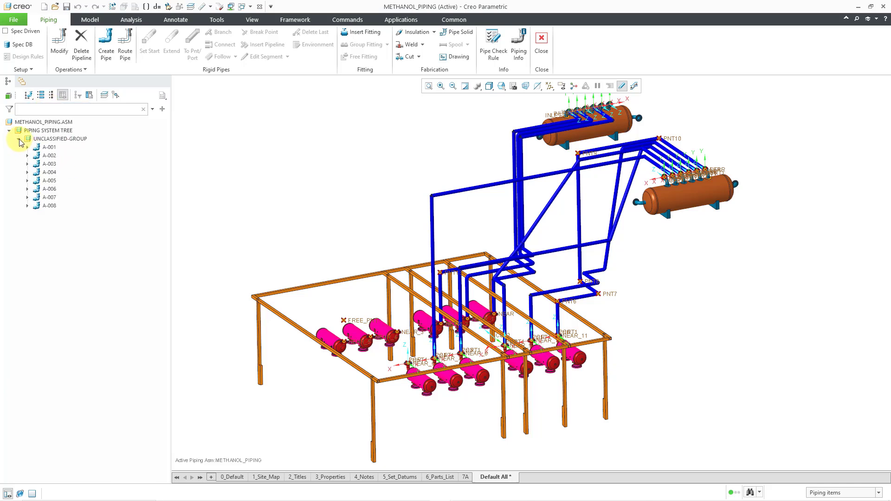
Hide pipelines A-002 through A-008, keeping only A-001 shown
click(52, 156)
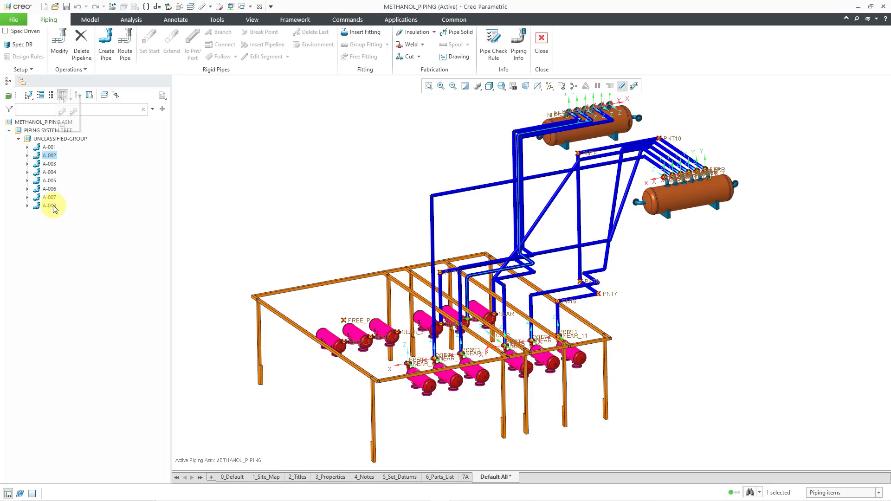
shift+click(54, 206)
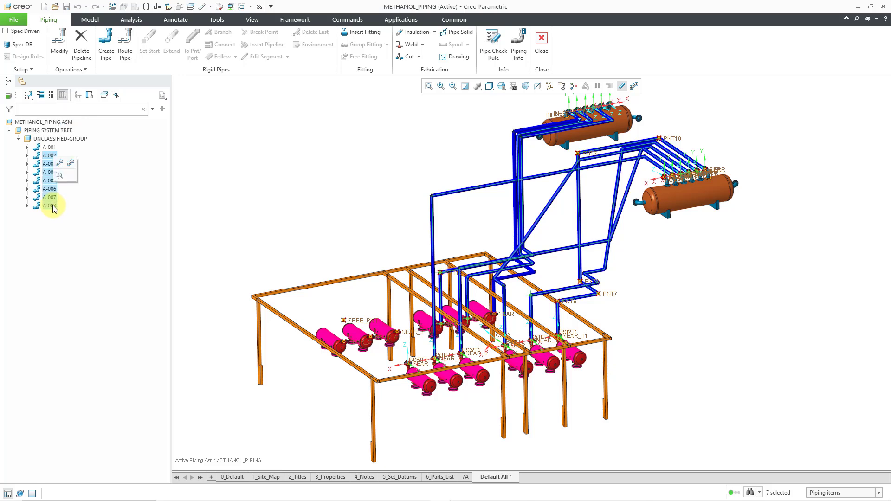
right_click(54, 207)
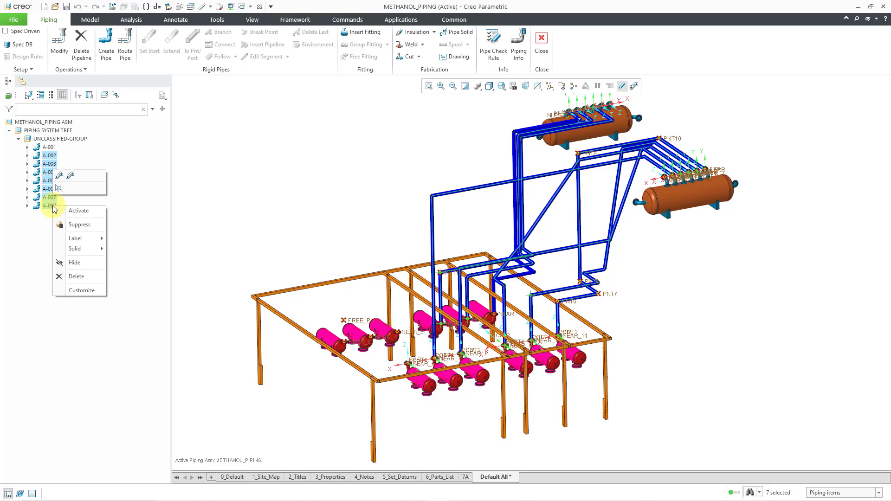
click(84, 264)
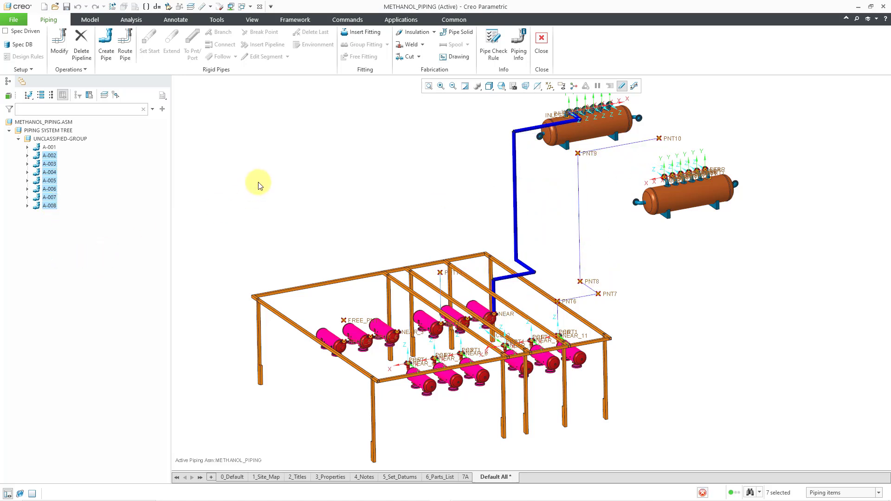
click(365, 159)
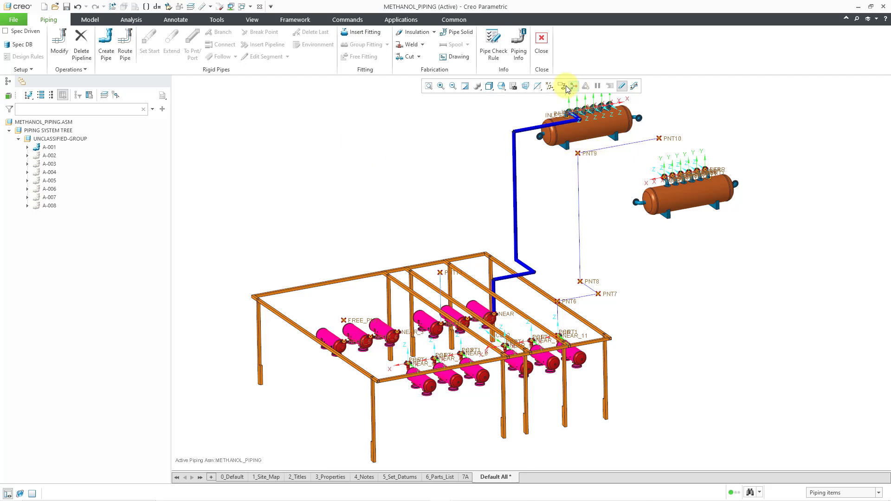
Turn off the display of datum points and coordinate systems in the piping assembly
click(550, 86)
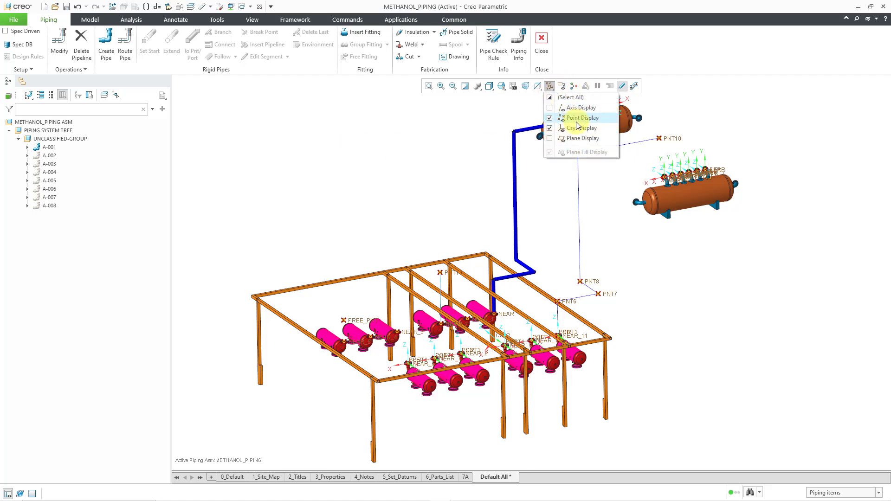
click(578, 118)
click(578, 128)
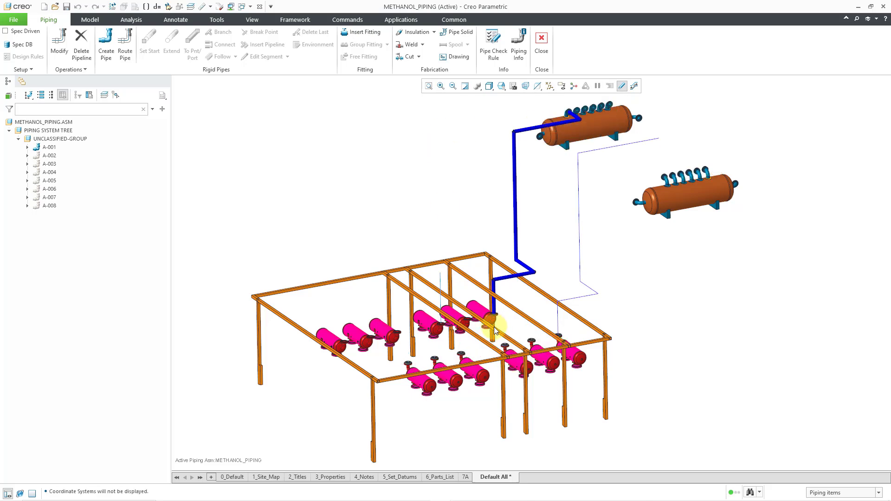
Make A-001 the active pipeline for routing, with its lower end at the vessel flange in close view
scroll(491, 322, up, 4)
scroll(491, 322, up, 2)
scroll(511, 241, up, 2)
scroll(521, 192, up, 2)
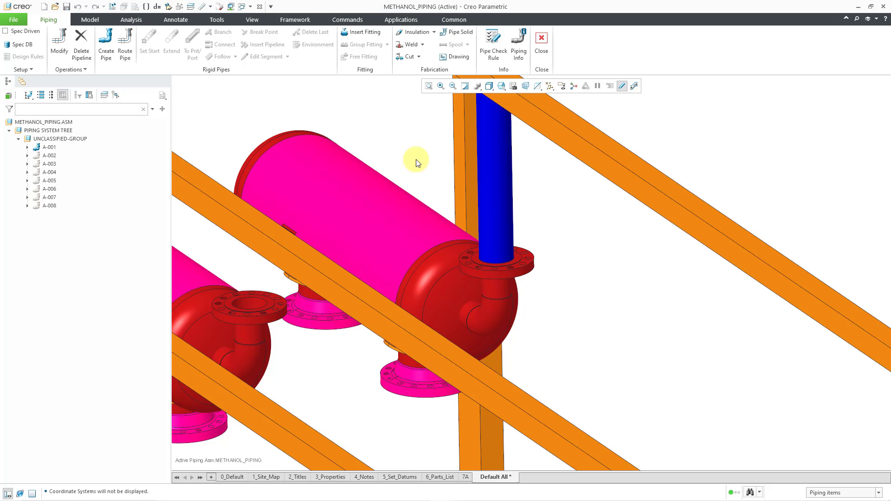
click(49, 147)
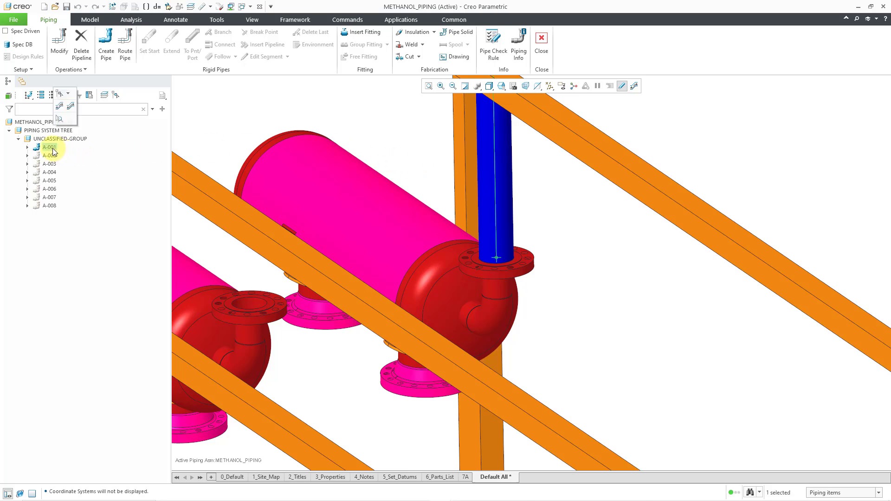
right_click(52, 149)
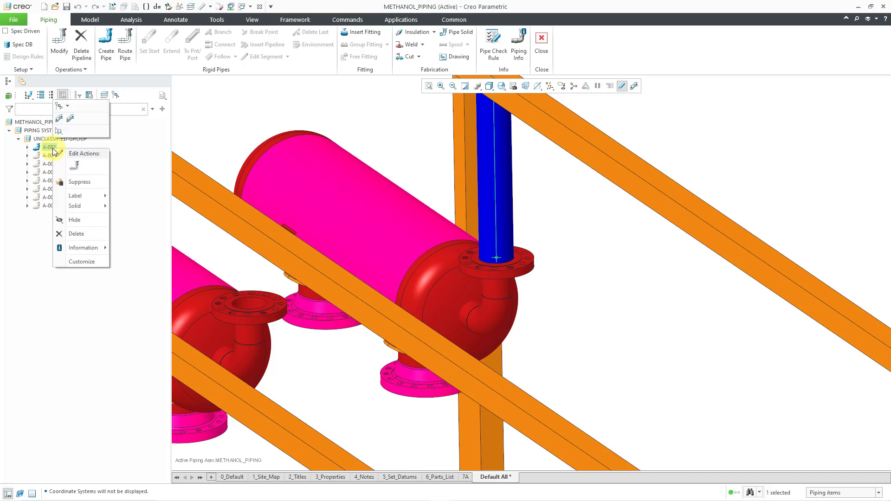
click(76, 167)
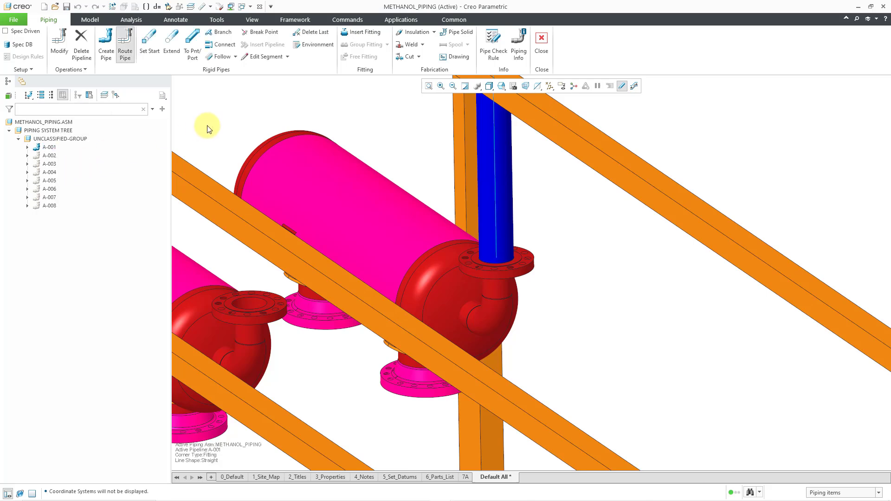
Insert an End type fitting, searching all Creo files for "rf" and opening flange_slip_rf.prt
click(362, 32)
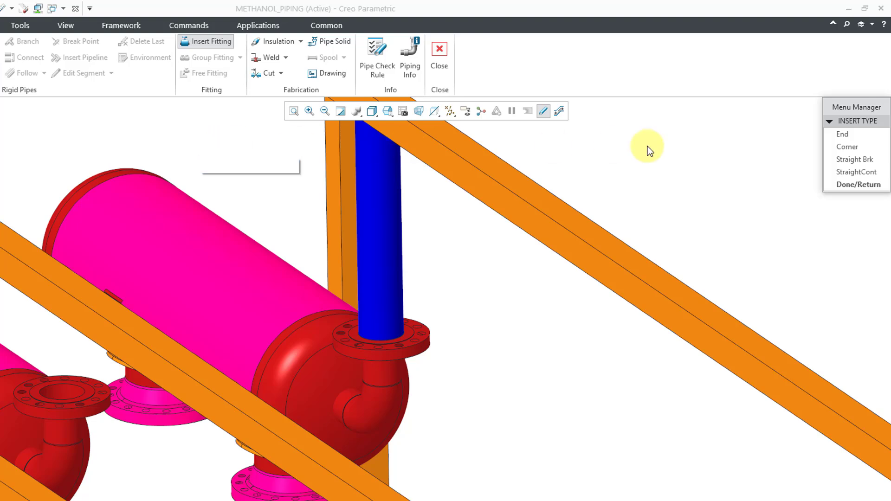
click(854, 135)
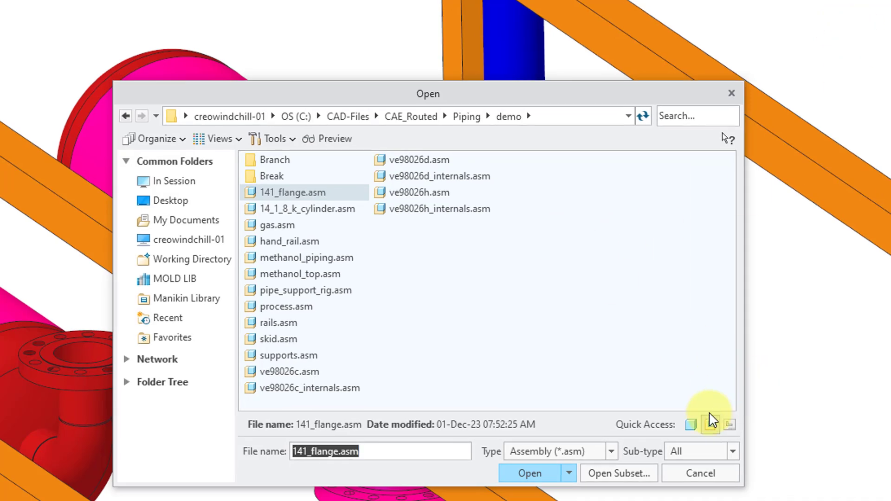
click(711, 428)
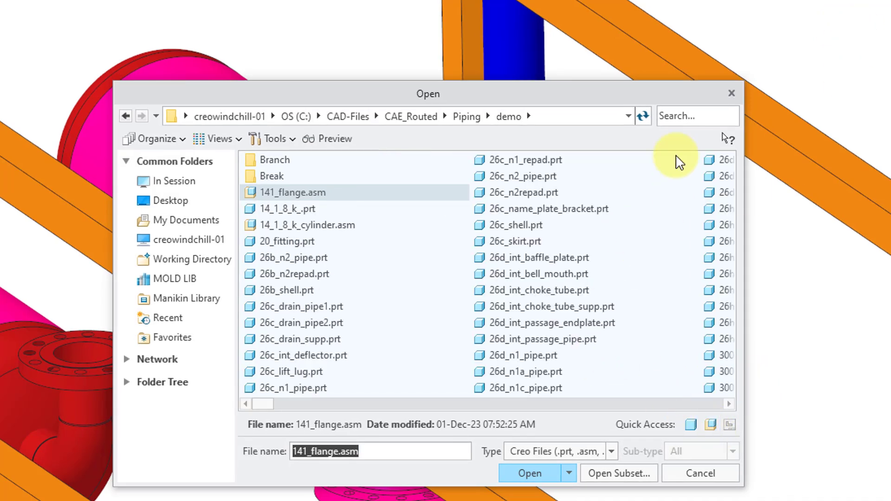
click(686, 117)
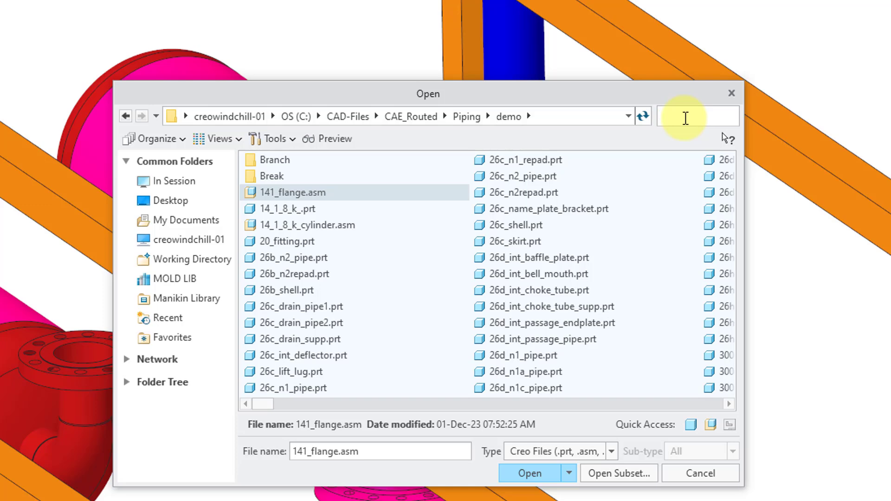
text(rf)
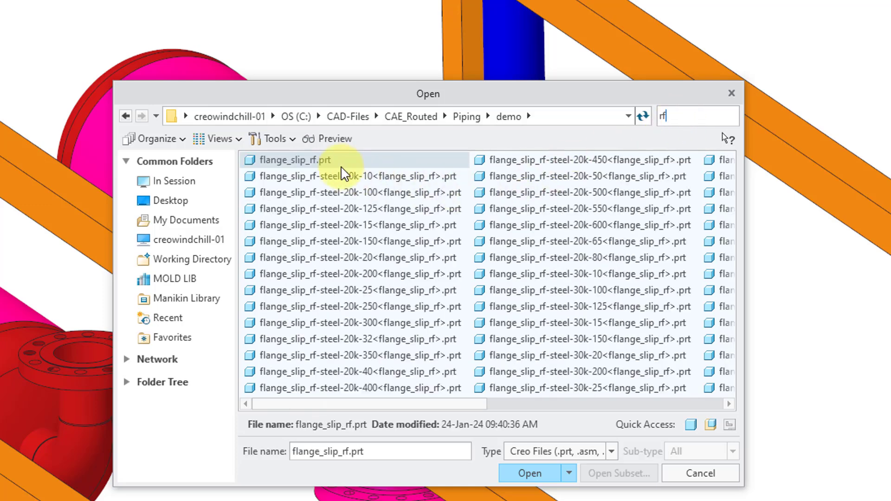
double_click(319, 162)
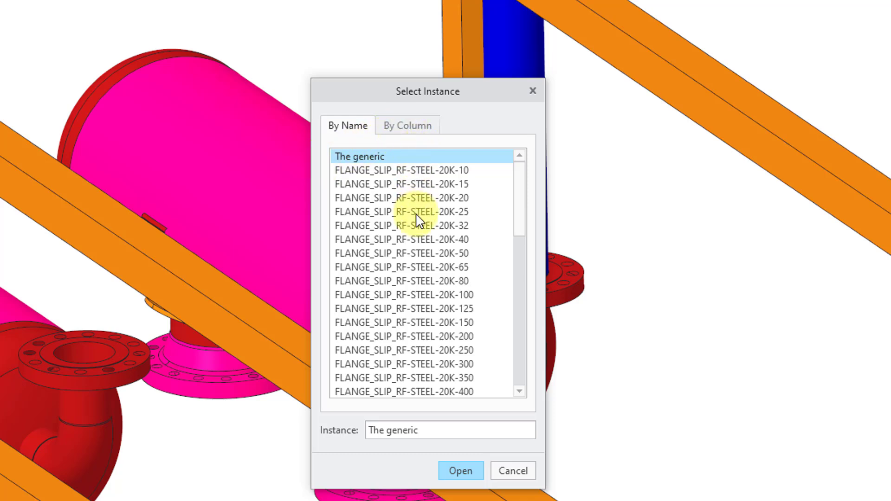
Filter the flange instances by SIZE value 150A and open FLANGE_SLIP_RF-STEEL-40K-150
scroll(416, 220, down, 8)
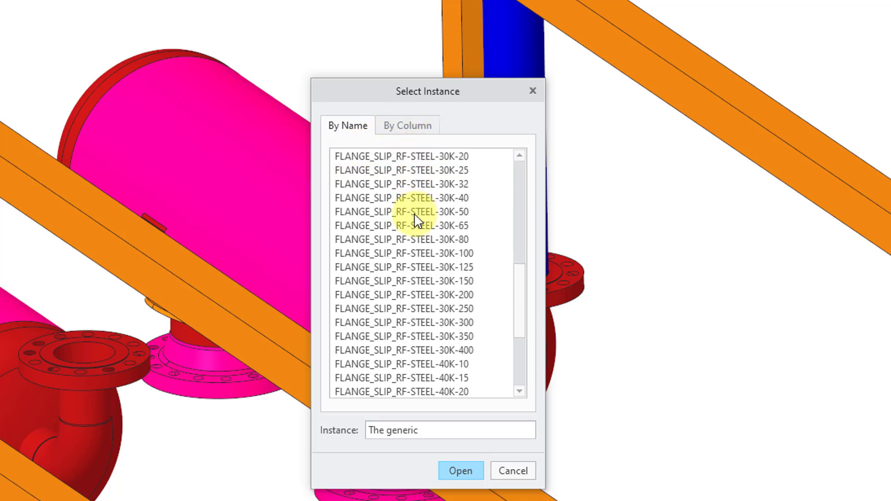
scroll(408, 207, down, 3)
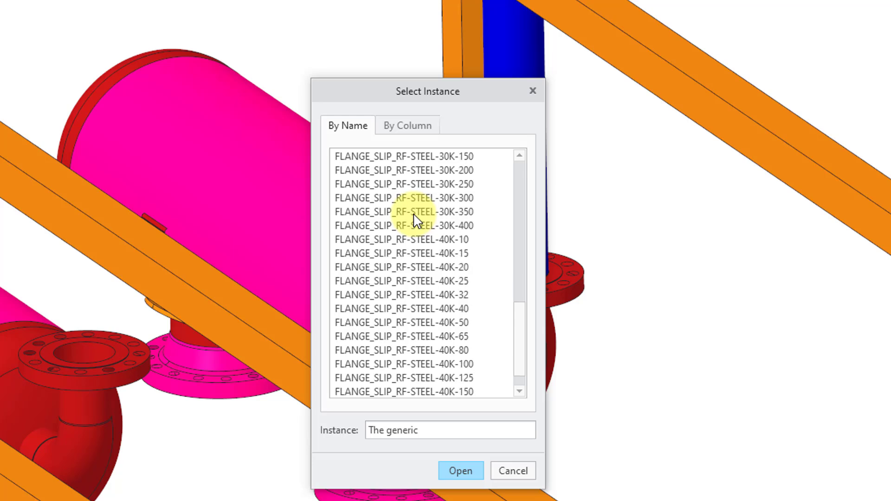
scroll(409, 206, up, 3)
click(421, 128)
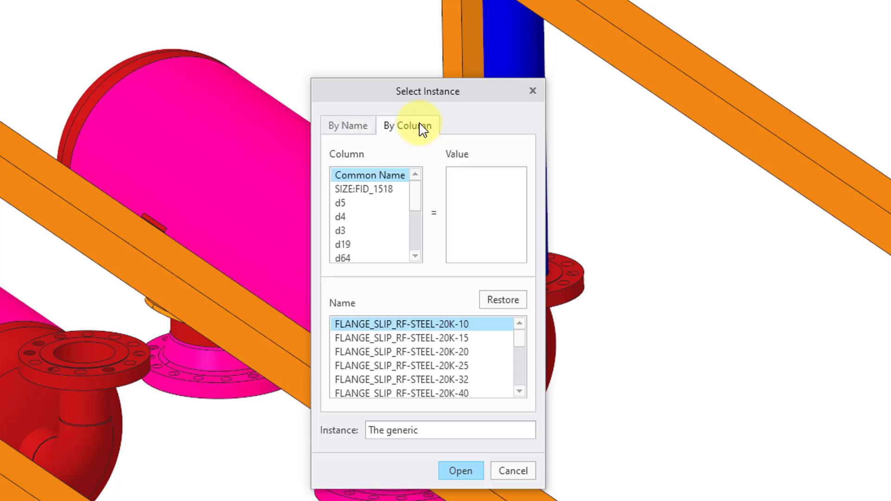
click(379, 189)
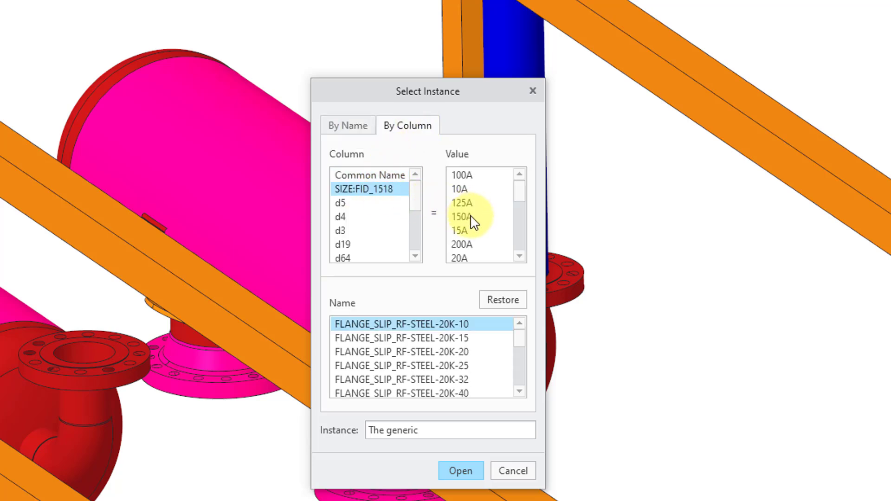
click(471, 216)
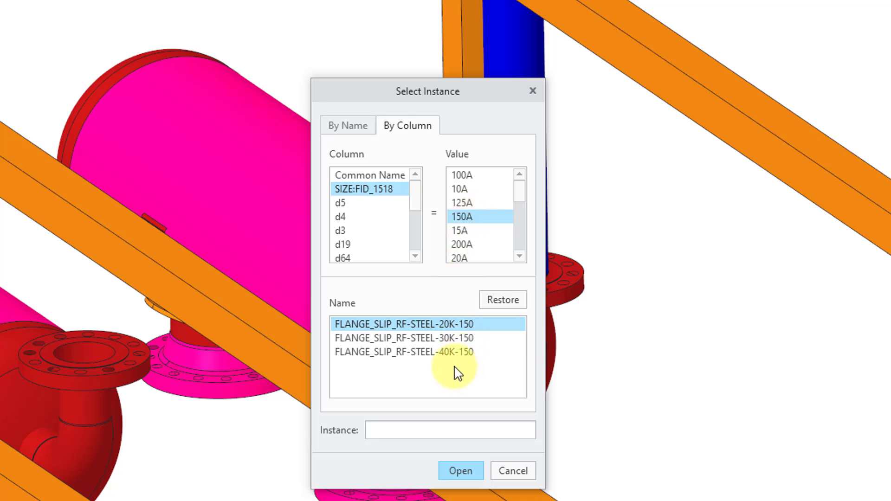
click(449, 356)
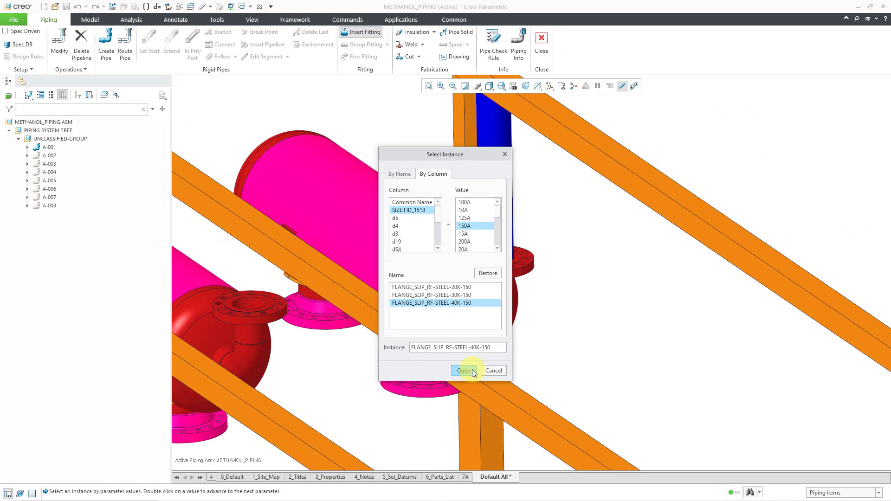
click(476, 468)
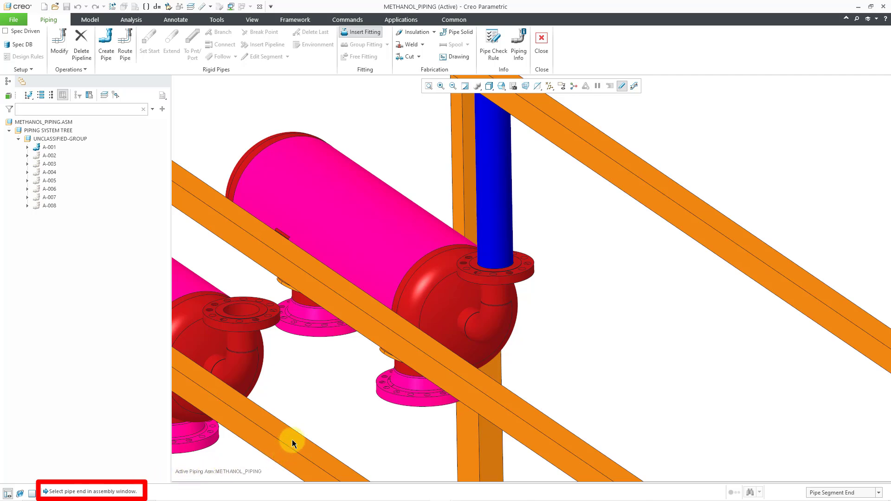
Select A-001's lower pipe end at the vessel flange and, with coordinate systems displayed in the flange model, pick PORT1 as the entry port
click(496, 264)
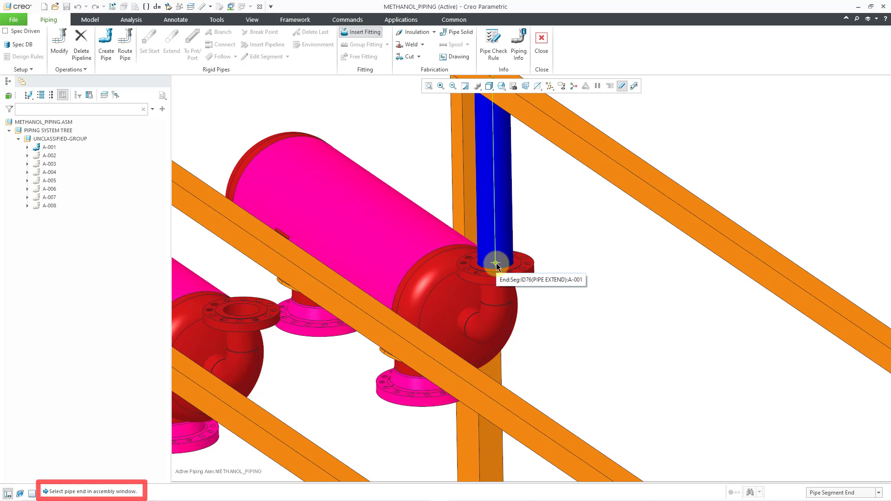
click(497, 264)
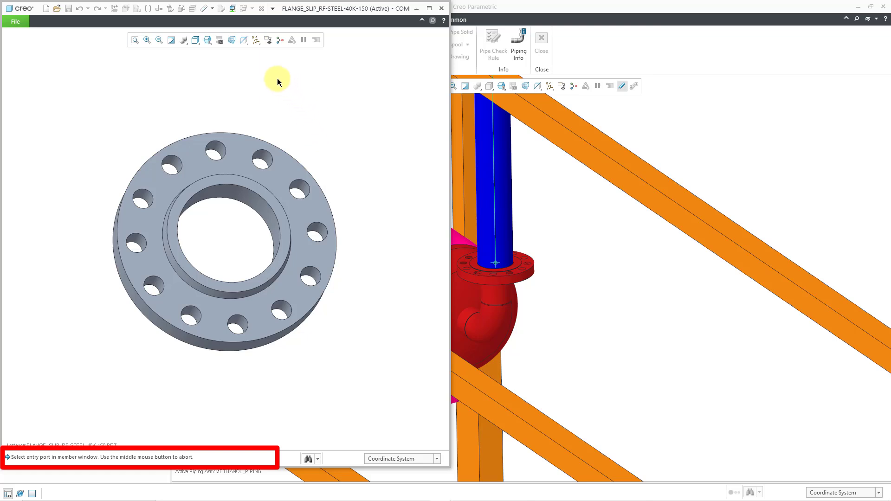
click(256, 41)
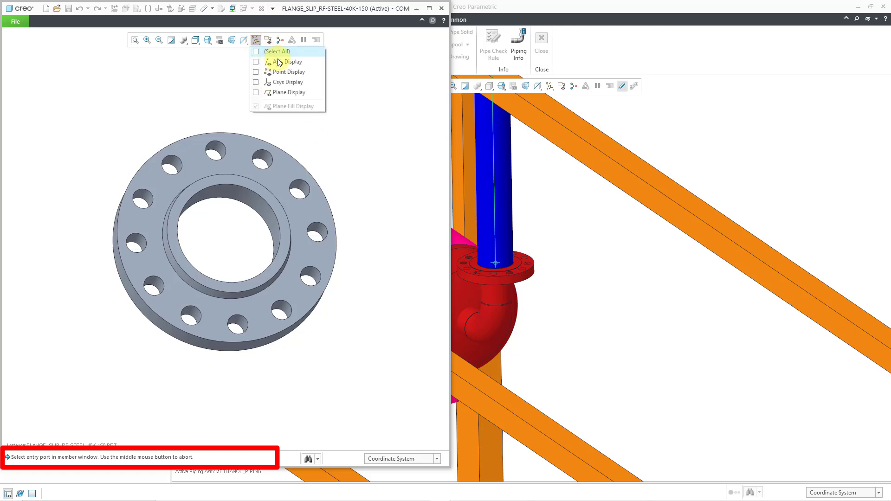
click(299, 84)
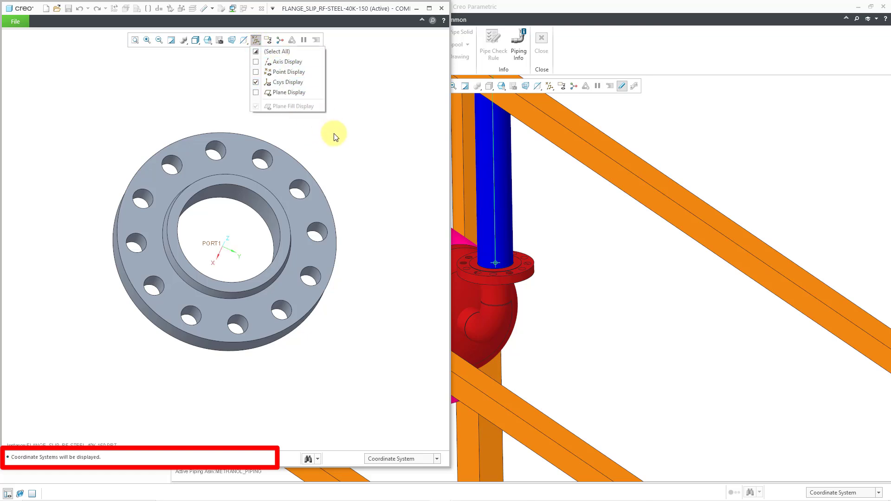
click(215, 245)
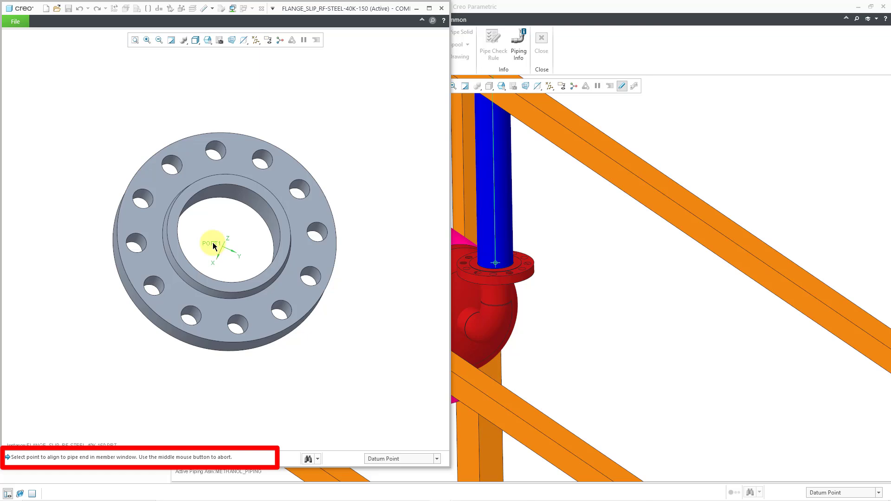
Display datum points instead of coordinate systems in the flange model and align its NEAR point to the pipe end
click(256, 40)
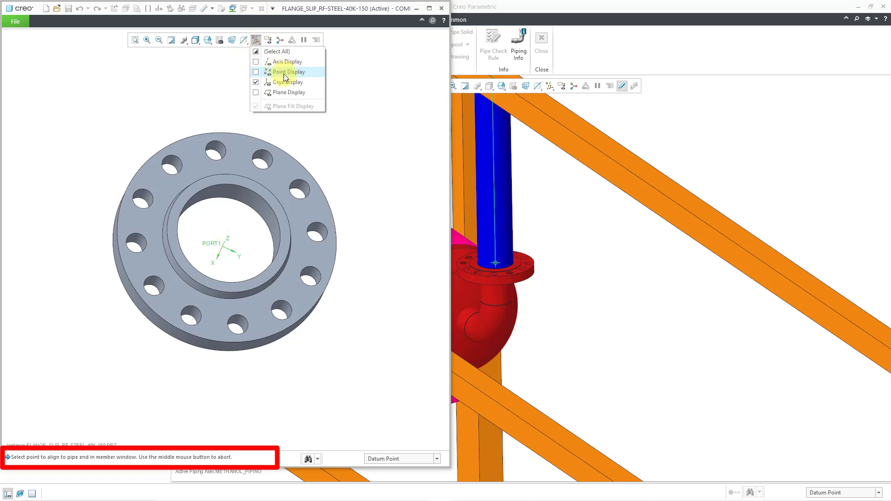
click(285, 82)
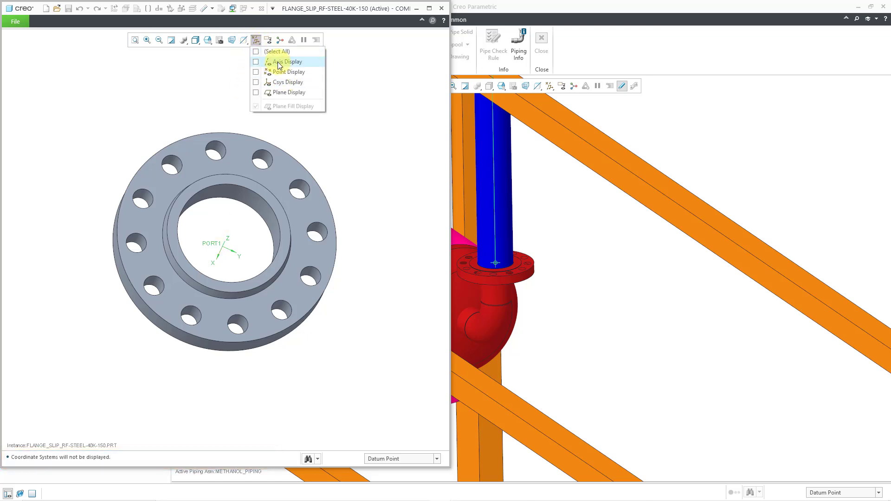
click(257, 72)
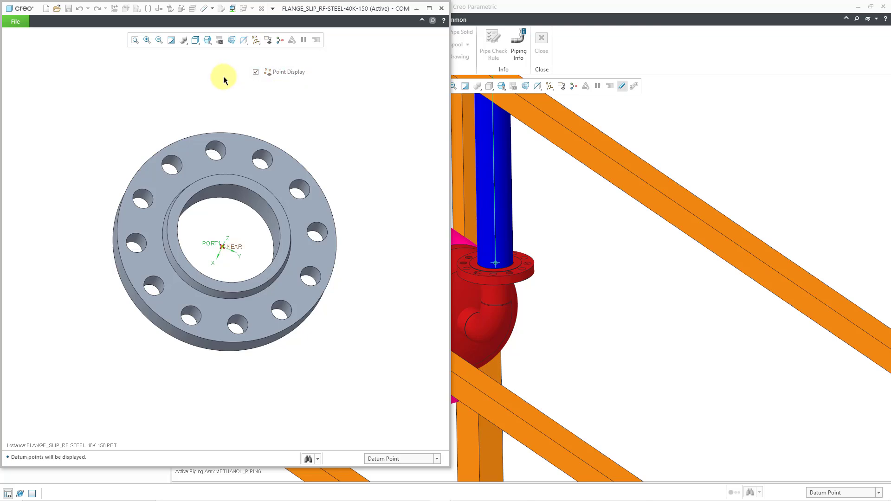
click(172, 40)
click(239, 248)
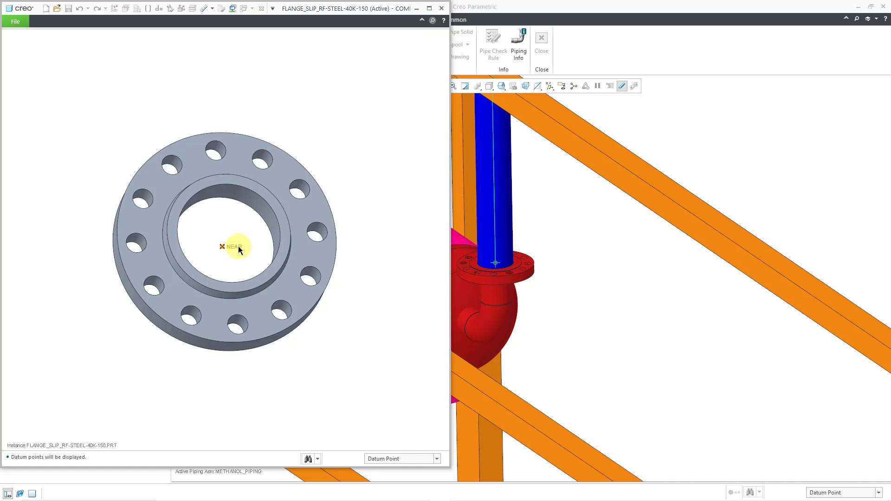
middle_click(239, 248)
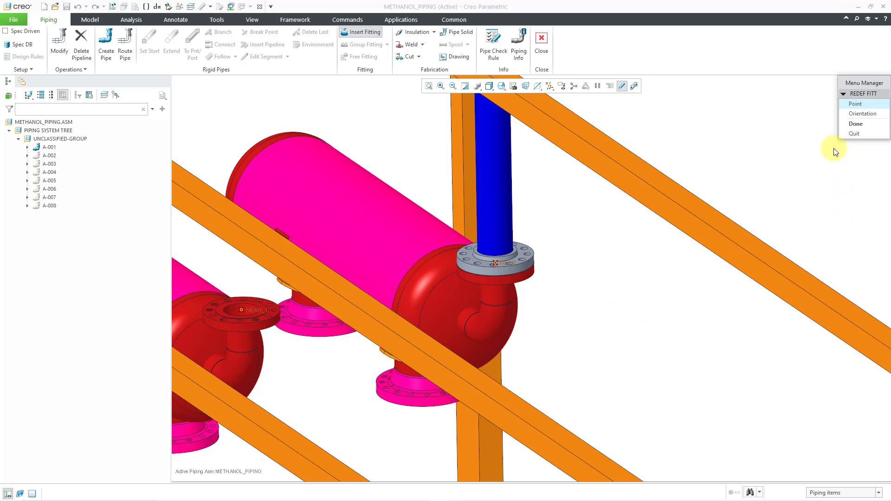
Try flipping the new flange's orientation on the pipe end and flip it back to face the vessel flange
click(865, 113)
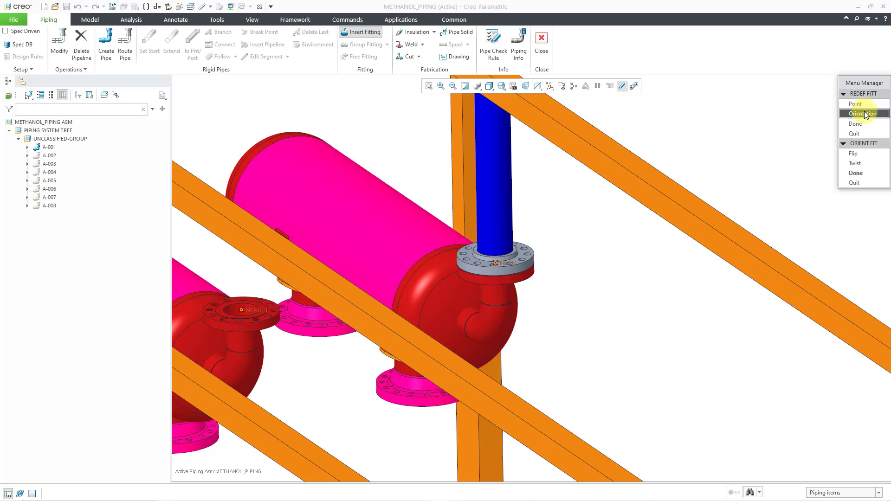
click(853, 154)
scroll(522, 240, down, 3)
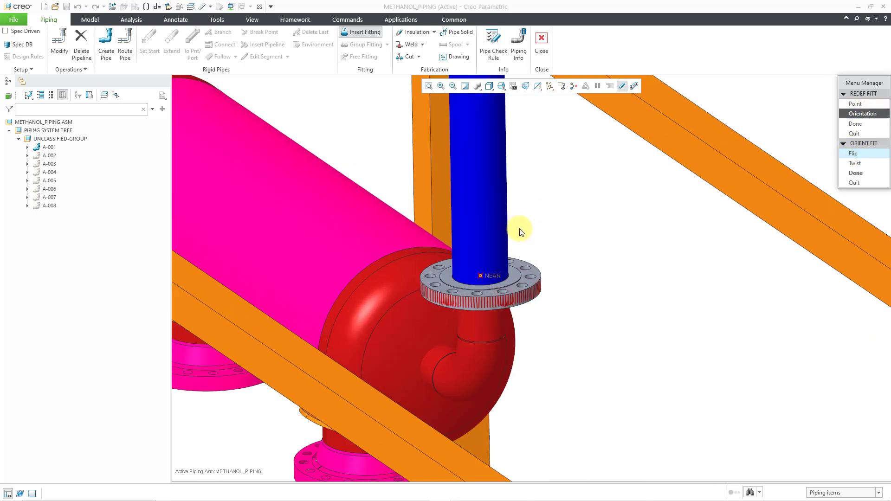
scroll(520, 231, up, 3)
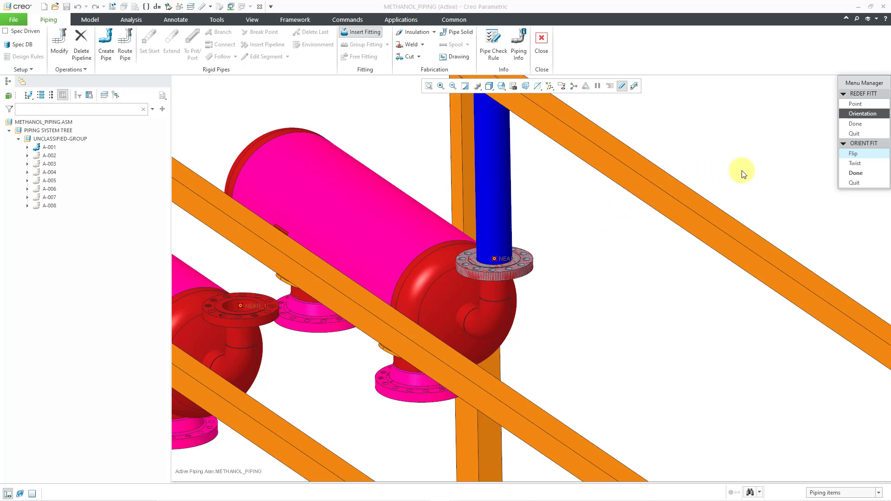
click(853, 153)
scroll(553, 202, down, 3)
scroll(552, 206, up, 3)
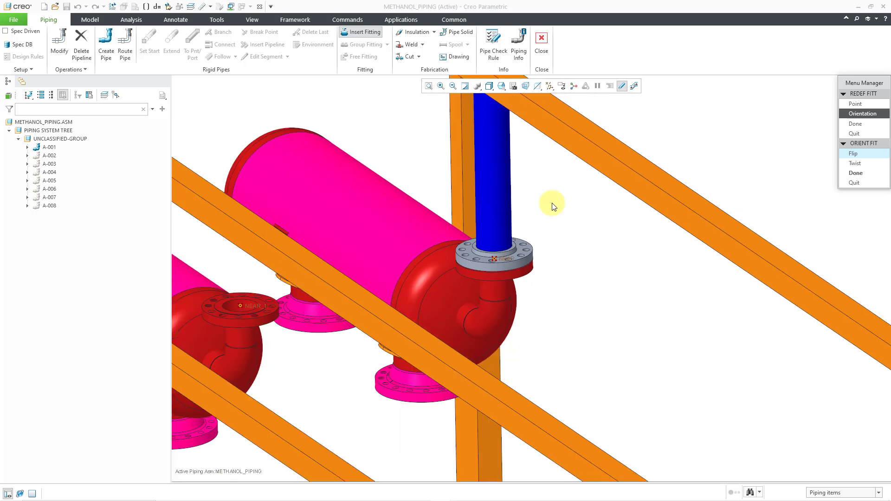
mouse_move(521, 254)
middle_down()
mouse_move(513, 256)
mouse_move(532, 288)
mouse_move(526, 311)
mouse_move(523, 246)
middle_up()
scroll(523, 246, up, 2)
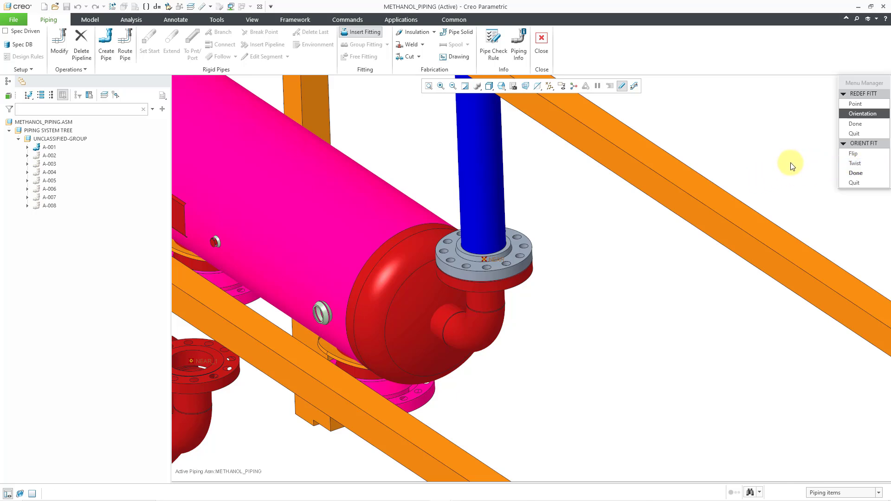
click(853, 174)
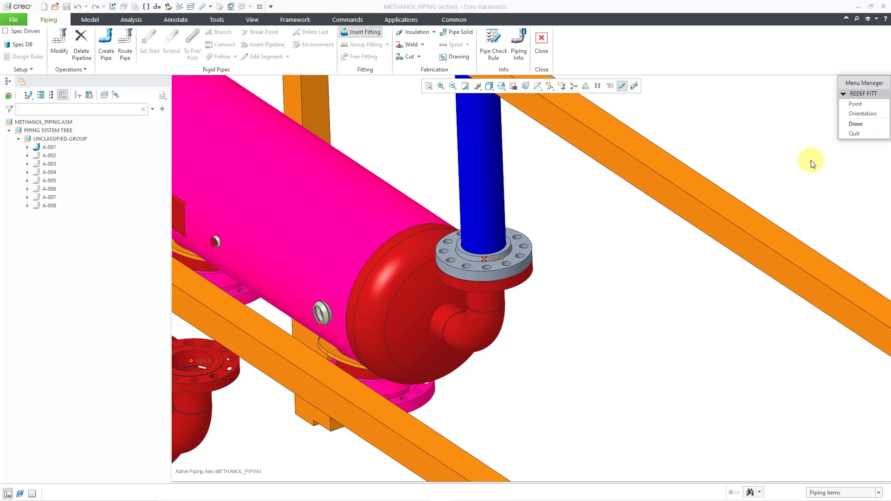
Complete the flange end fitting and turn off datum point display in the piping assembly
click(856, 126)
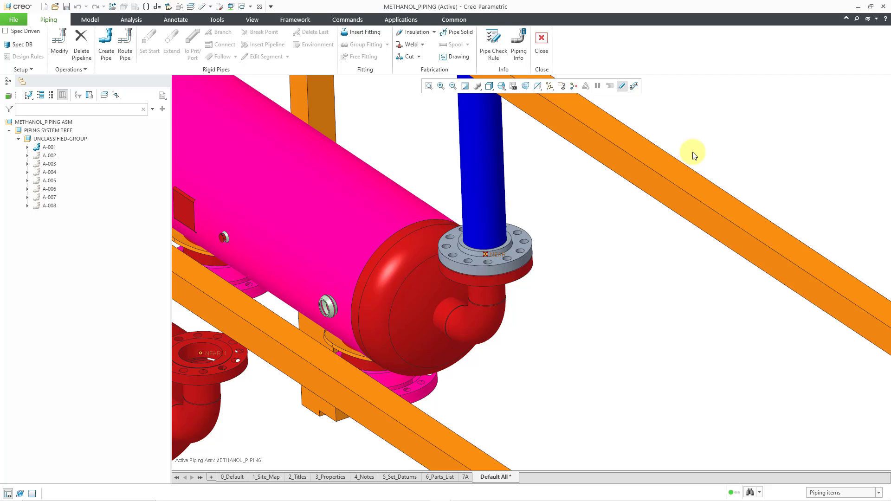
click(551, 87)
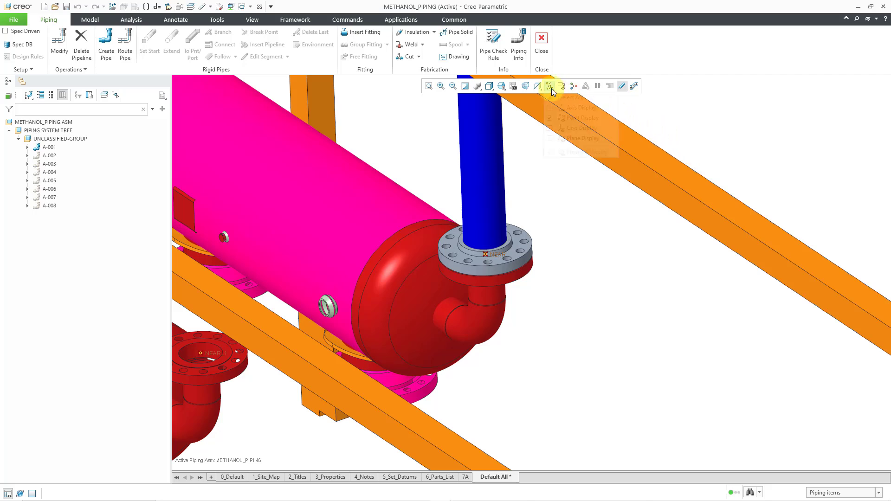
click(580, 118)
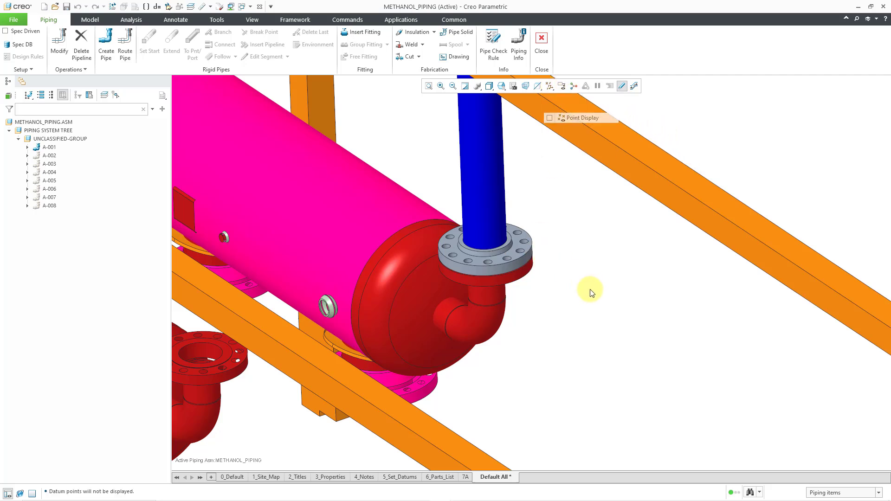
Insert a Corner type fitting, searching the Creo files for "bw" and opening elbow_90_bw.prt
scroll(589, 284, down, 5)
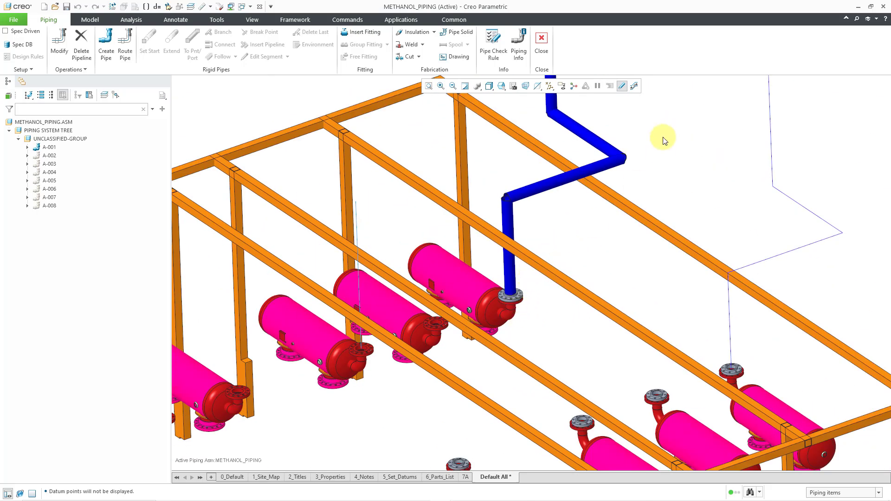
scroll(633, 142, up, 5)
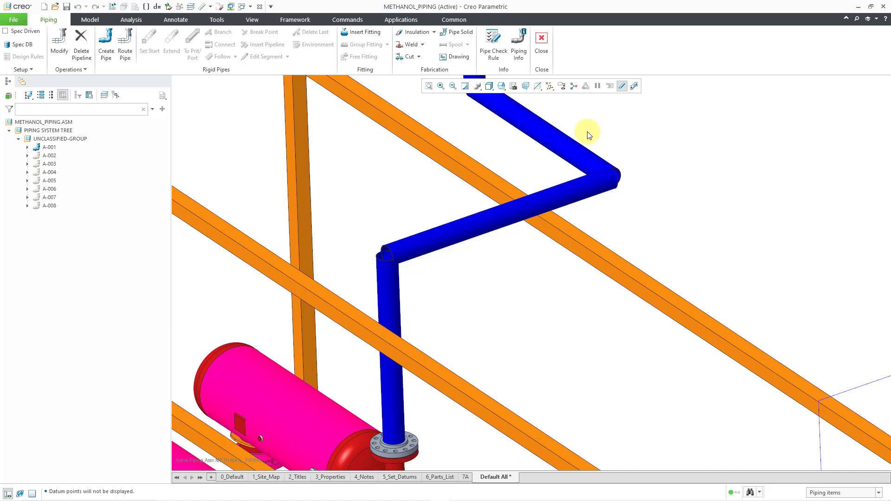
click(363, 31)
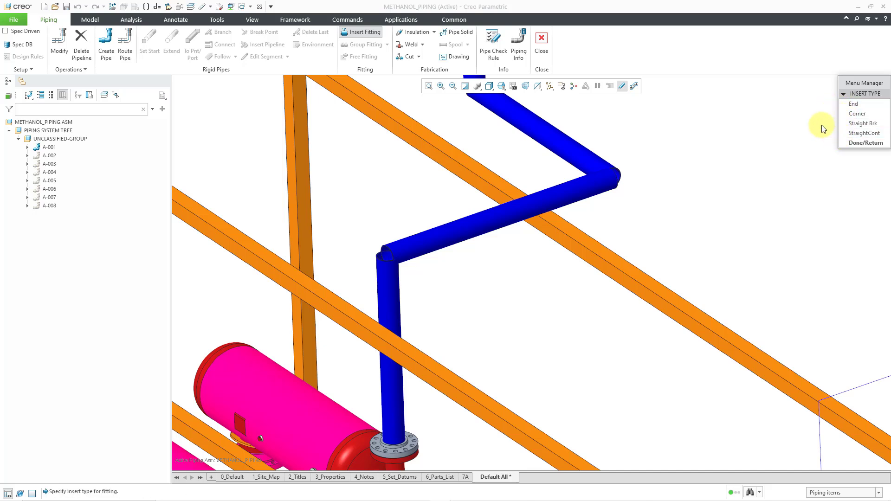
click(854, 114)
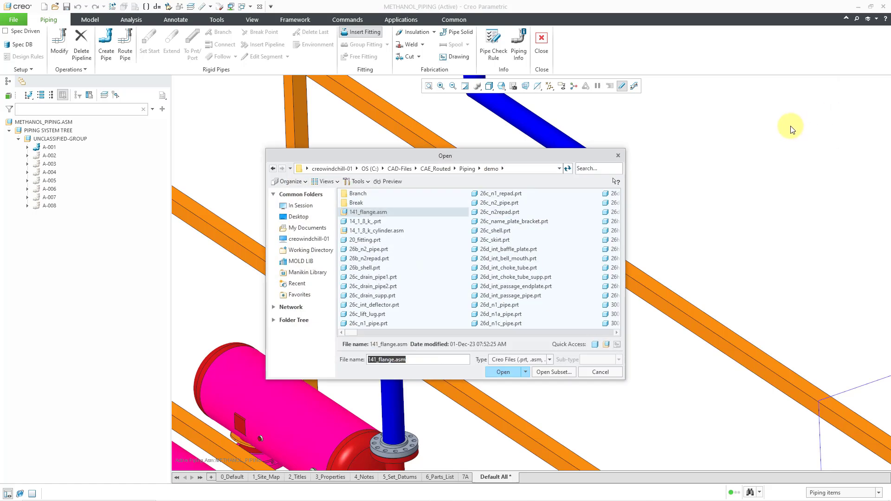
click(598, 170)
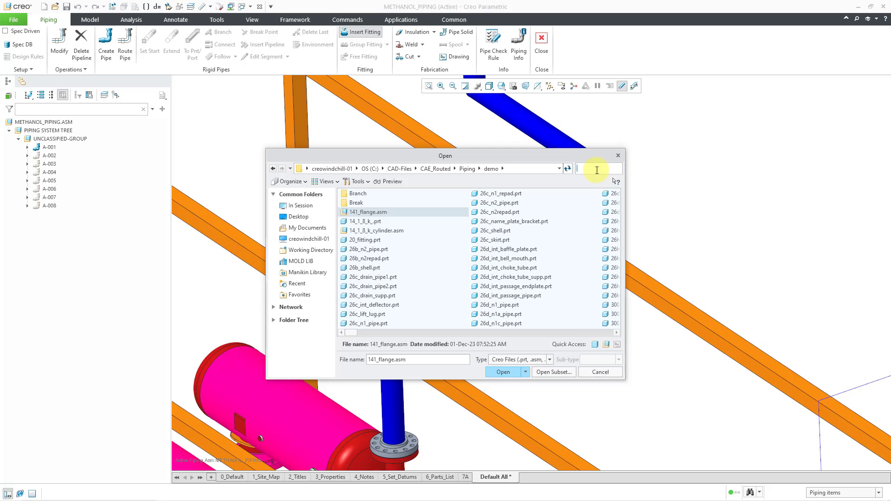
text(bw)
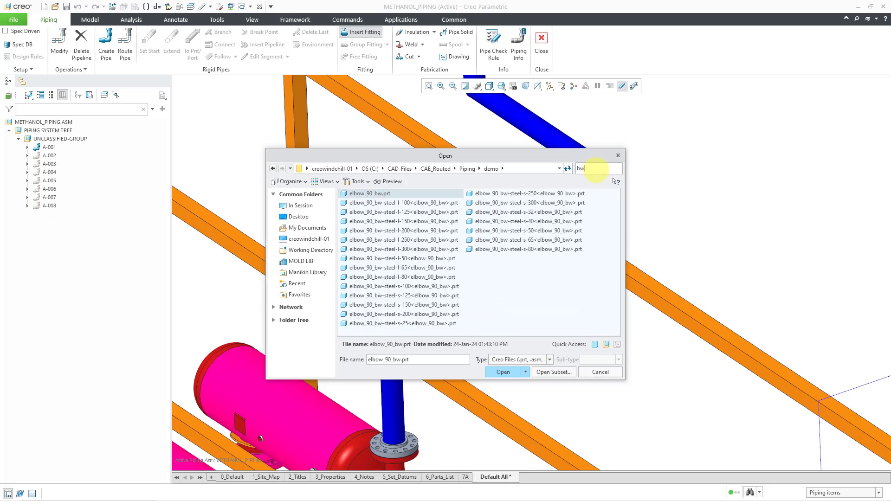
double_click(380, 194)
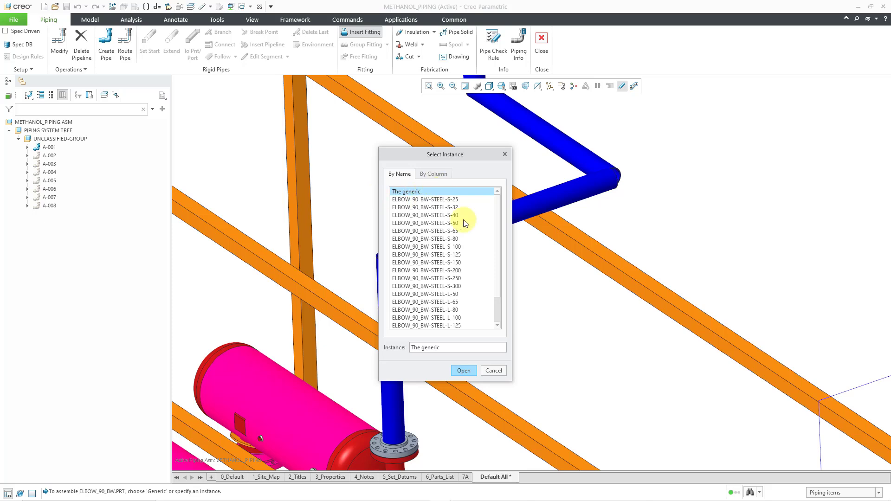
Filter the elbow instances by SIZE value 150A and open ELBOW_90_BW-STEEL-S-150
click(434, 173)
click(430, 210)
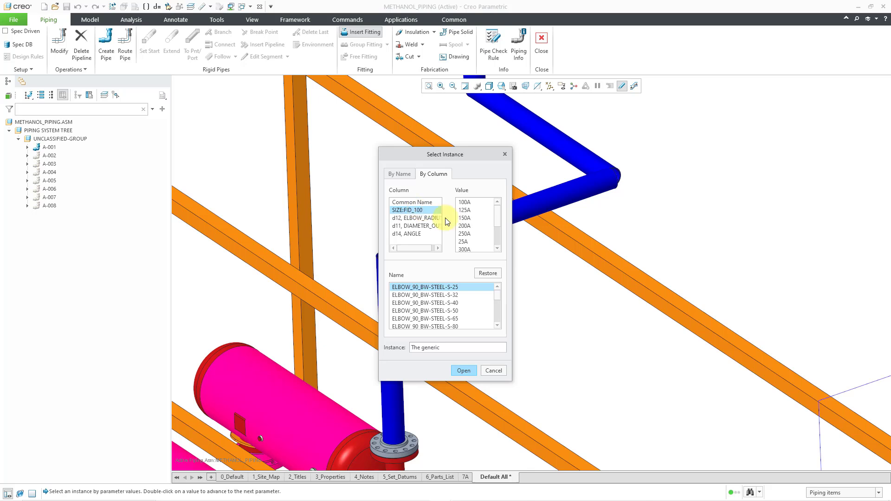
click(466, 218)
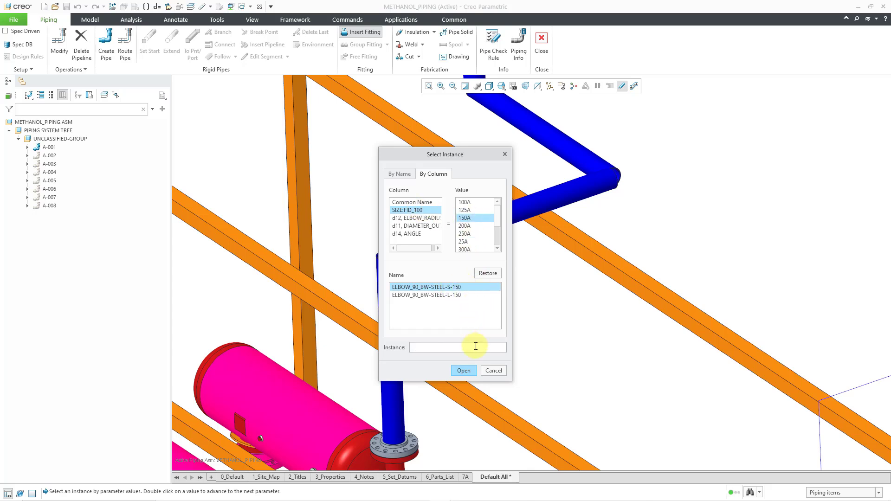
click(441, 288)
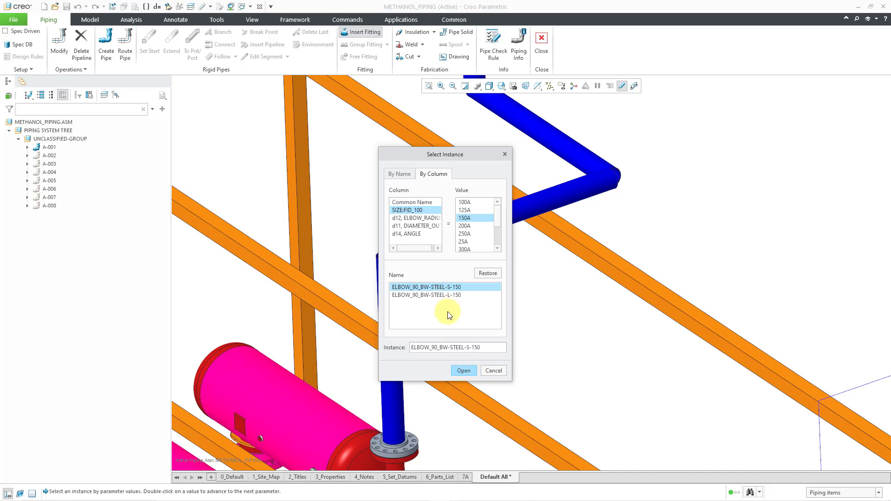
click(464, 371)
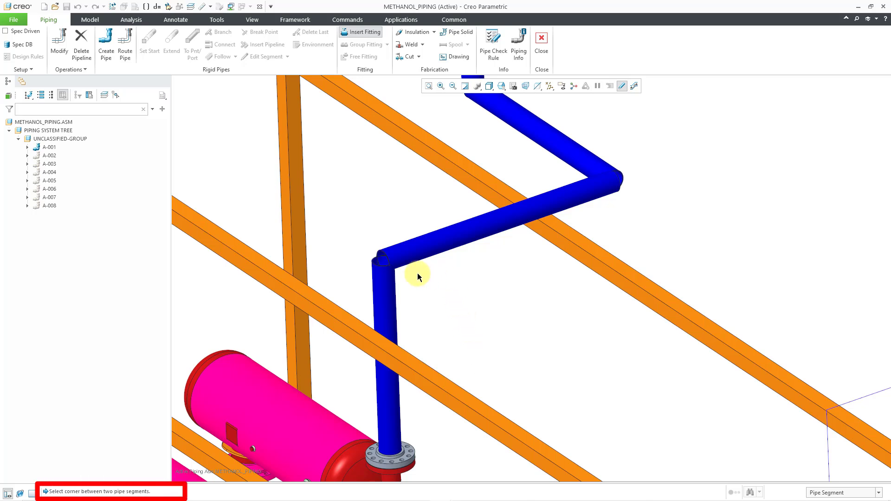
Place the elbow at A-001's first corner above the new flange and complete the fitting
click(384, 263)
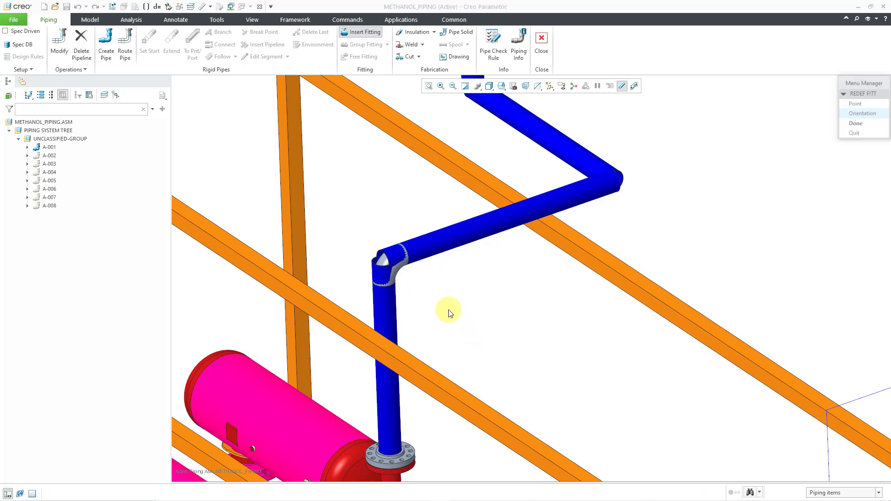
scroll(411, 281, down, 2)
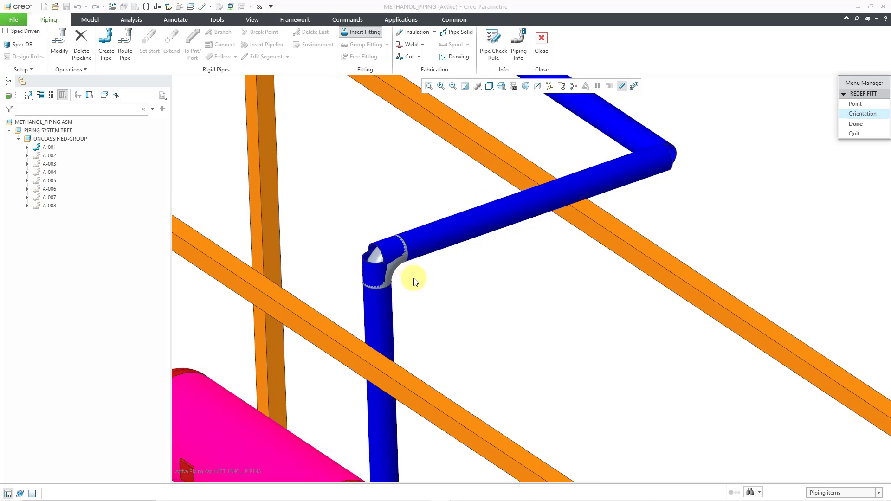
click(846, 115)
click(852, 124)
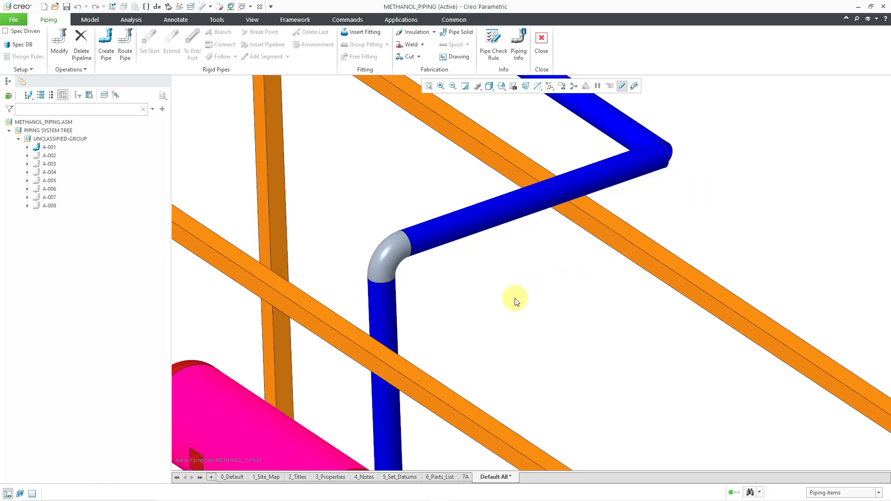
Hide pipeline A-001 and show the solid pipe of pipeline A-002
scroll(504, 306, up, 4)
scroll(502, 306, up, 2)
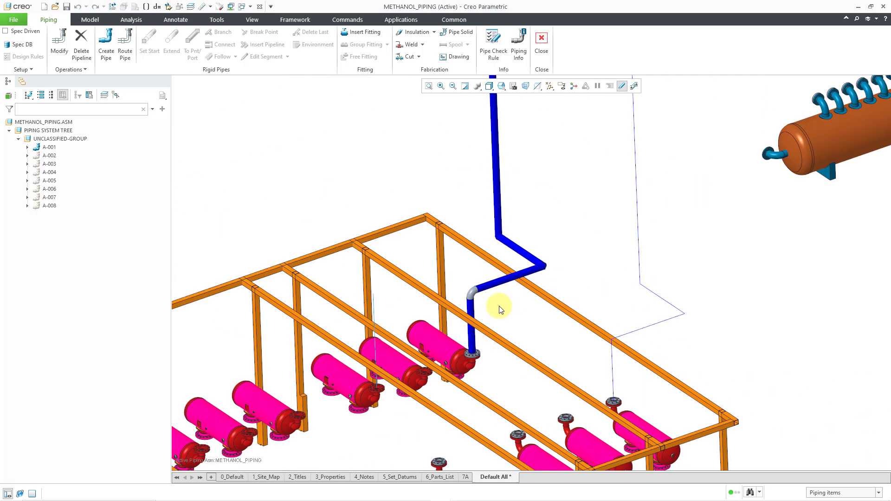
right_click(51, 149)
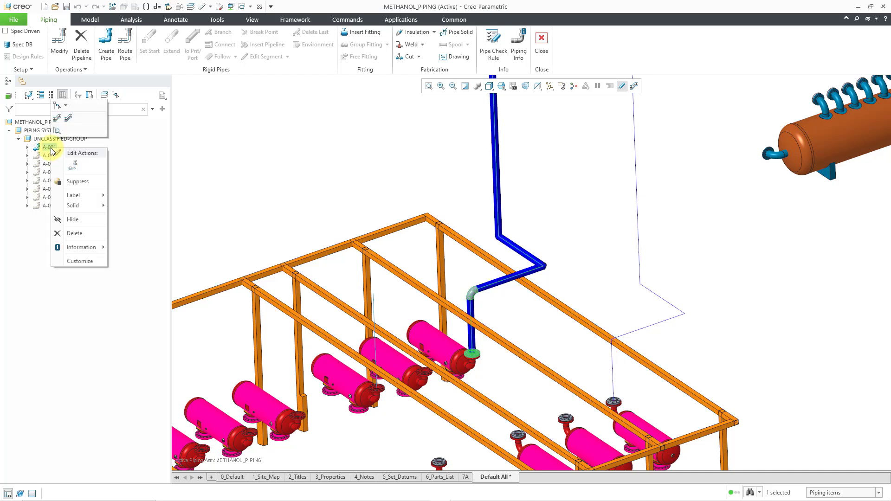
click(77, 221)
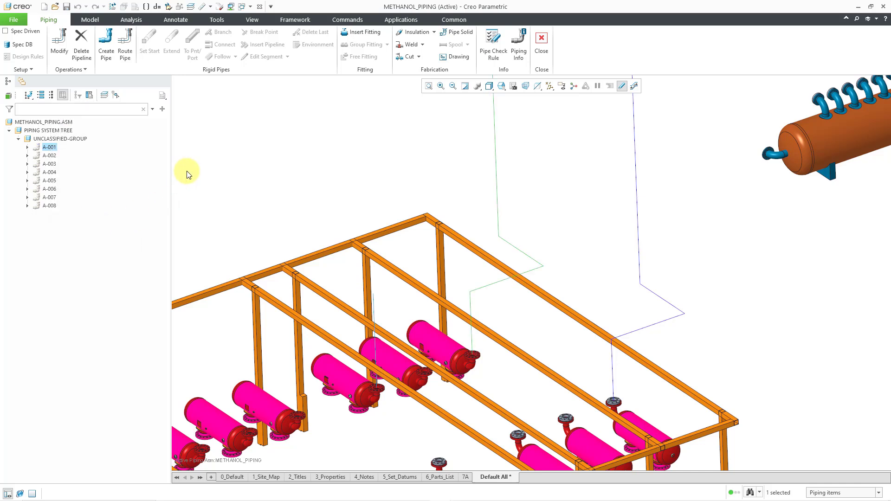
click(52, 156)
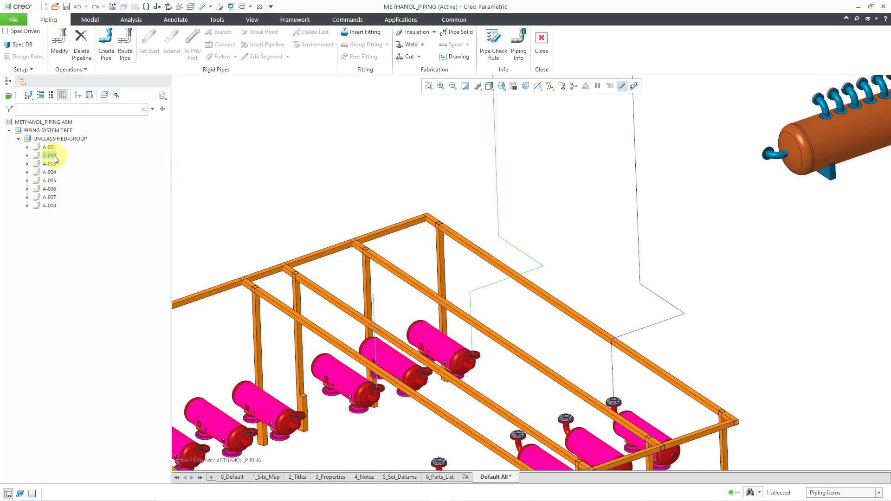
right_click(55, 157)
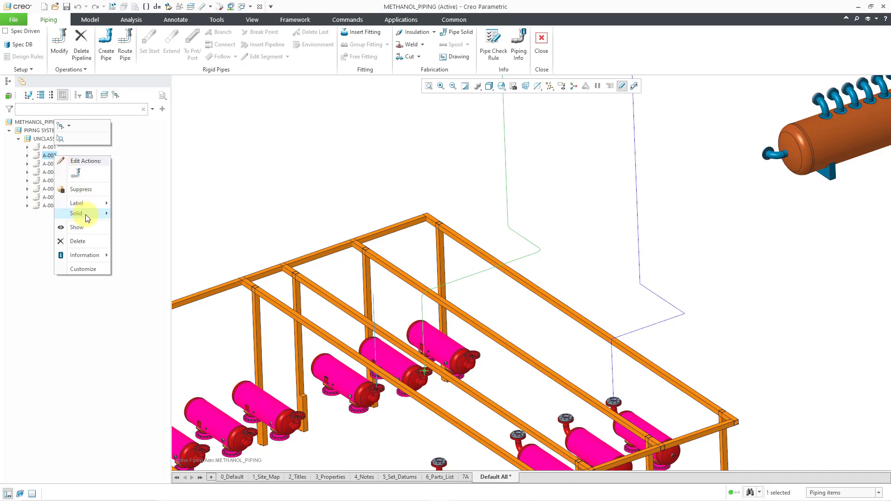
click(86, 228)
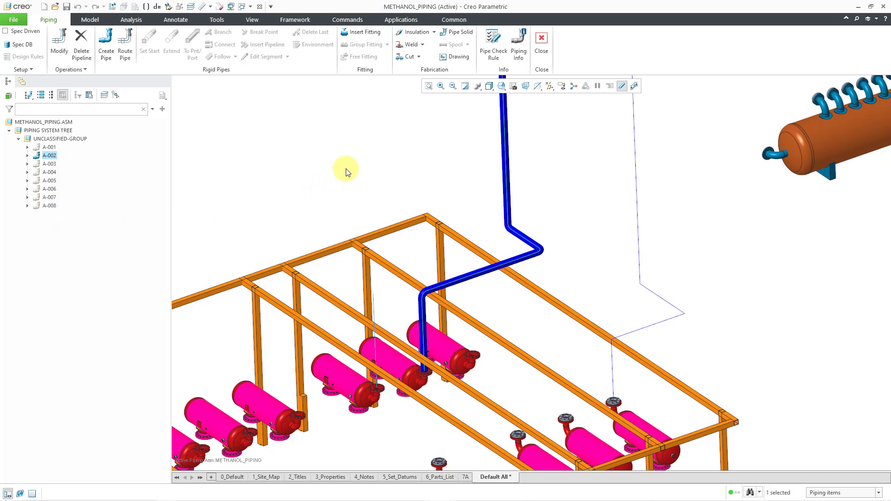
Activate pipeline A-002 for routing and review the corner type choices in its piping environment, keeping Fitting
scroll(395, 302, down, 3)
scroll(405, 296, down, 1)
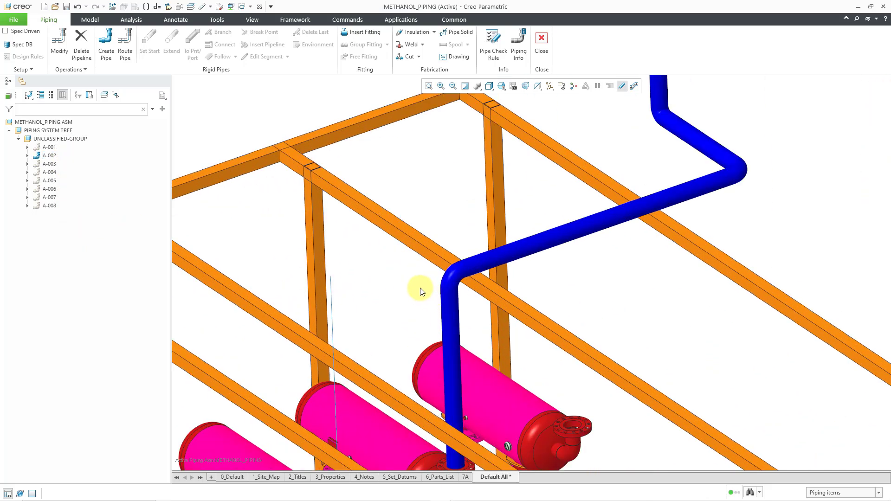
right_click(49, 155)
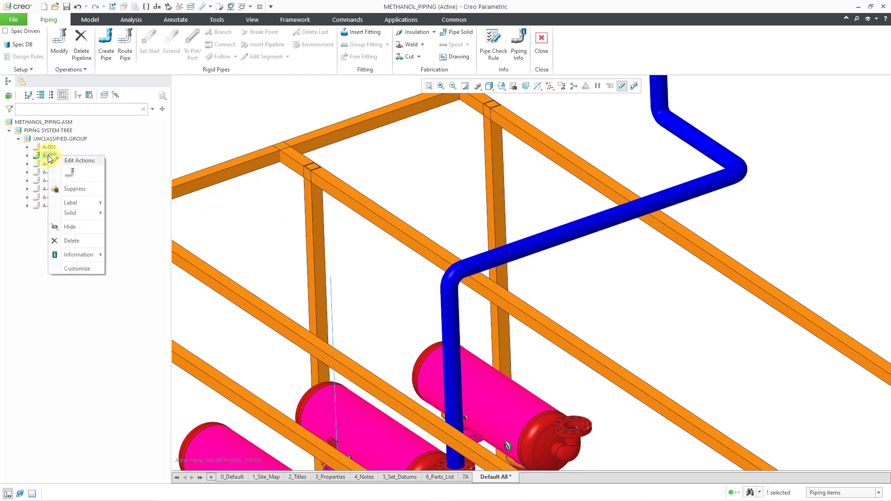
click(70, 175)
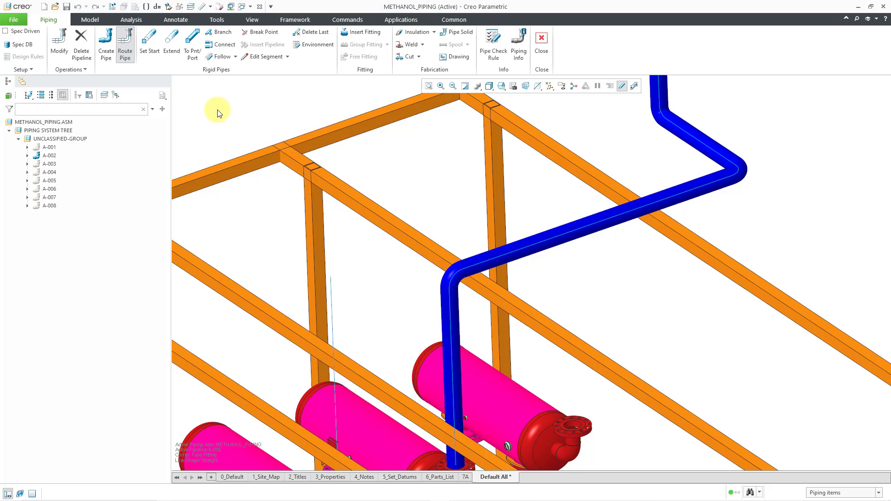
click(326, 46)
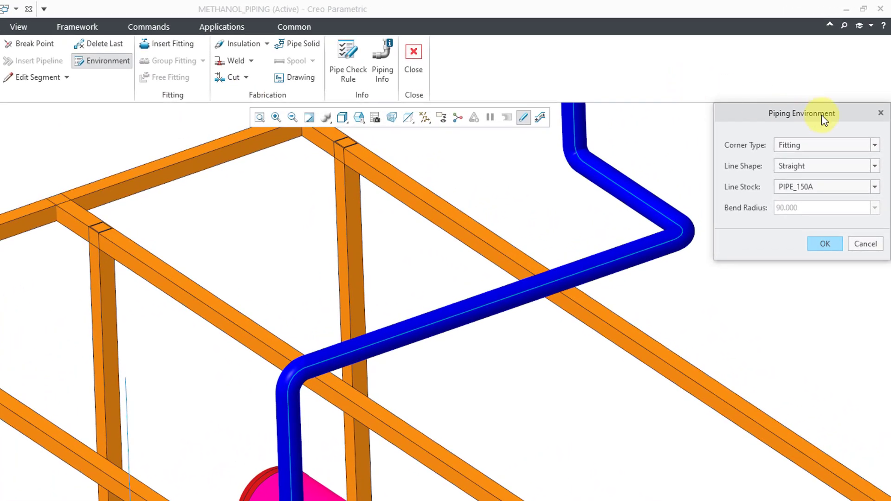
click(826, 146)
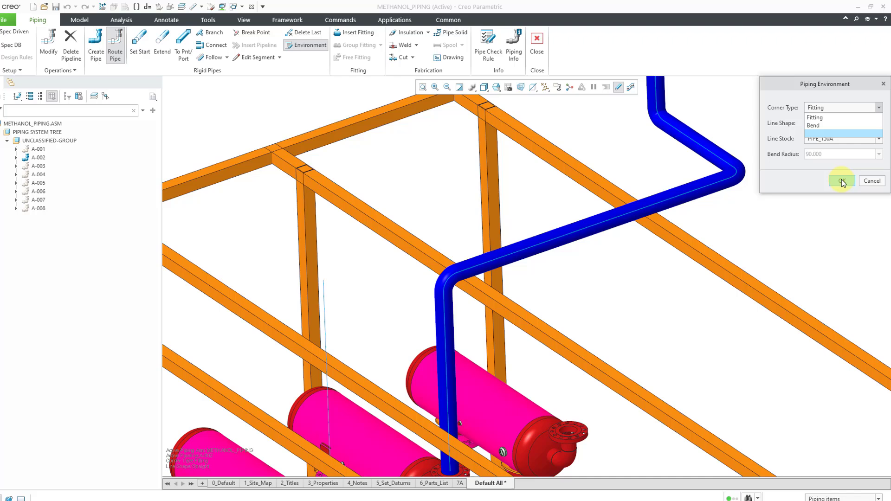
click(843, 181)
click(843, 181)
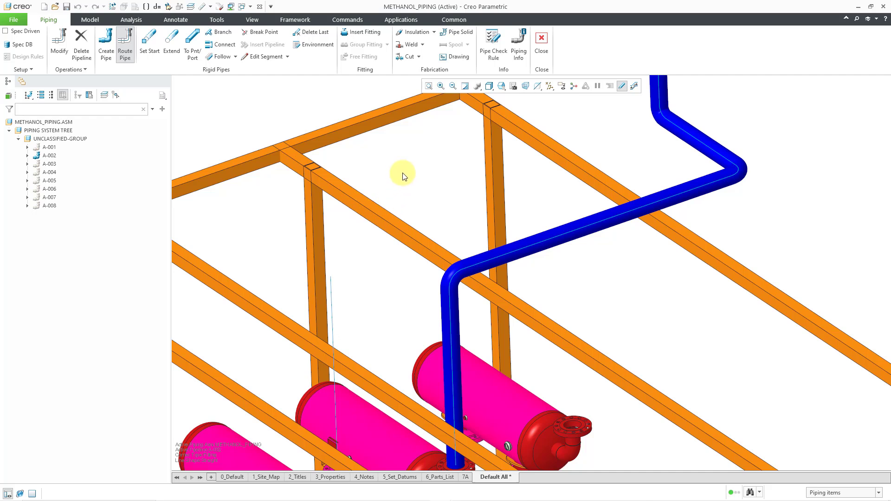
Modify pipeline A-002 by changing the corner type of its first two corners above the exchanger to Fitting
click(63, 50)
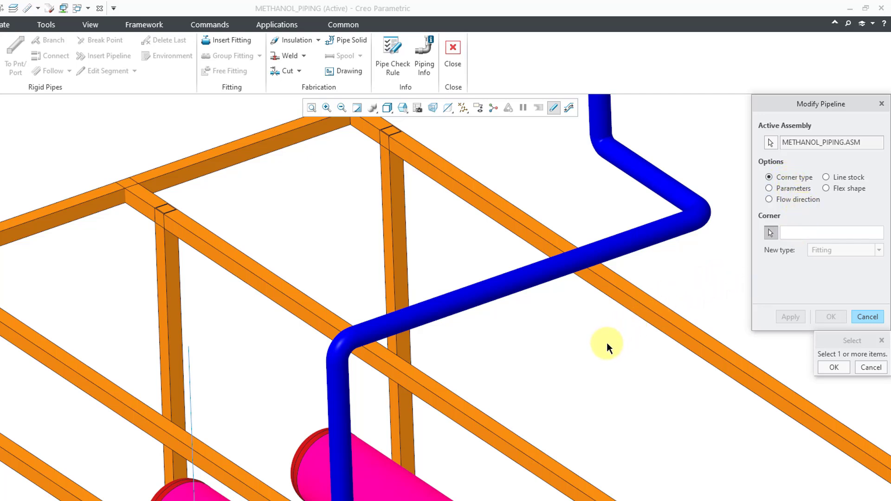
click(338, 355)
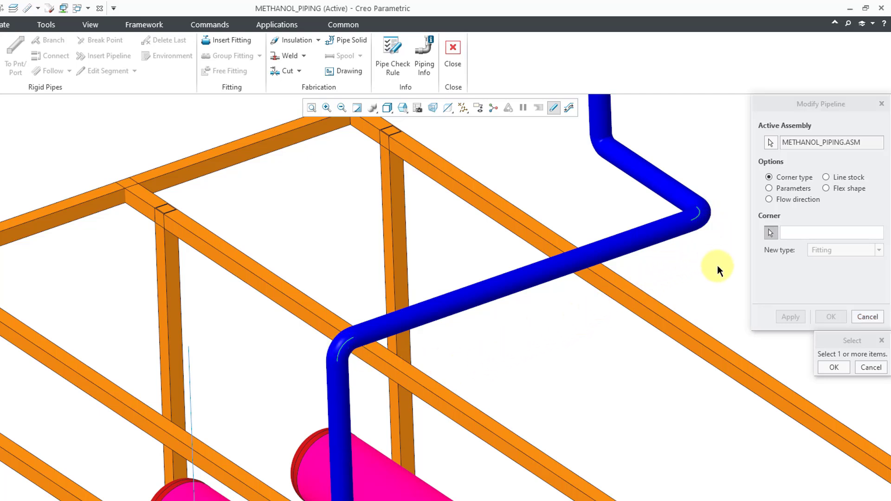
click(840, 369)
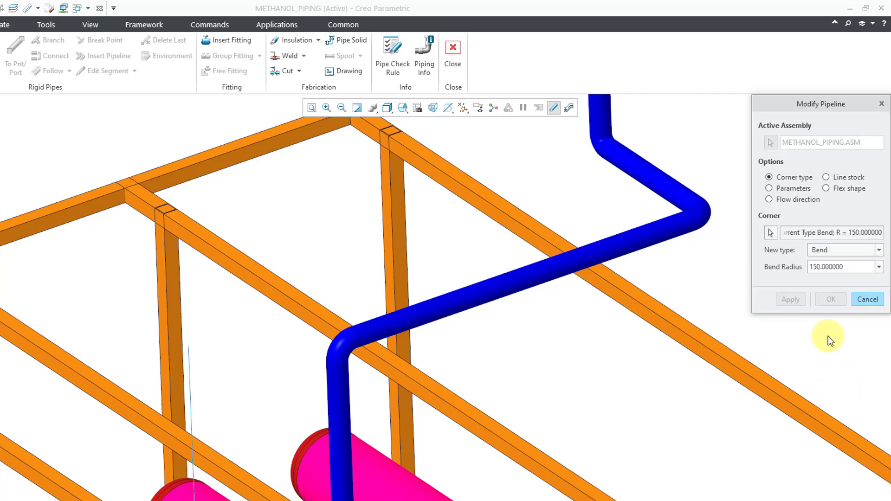
click(848, 251)
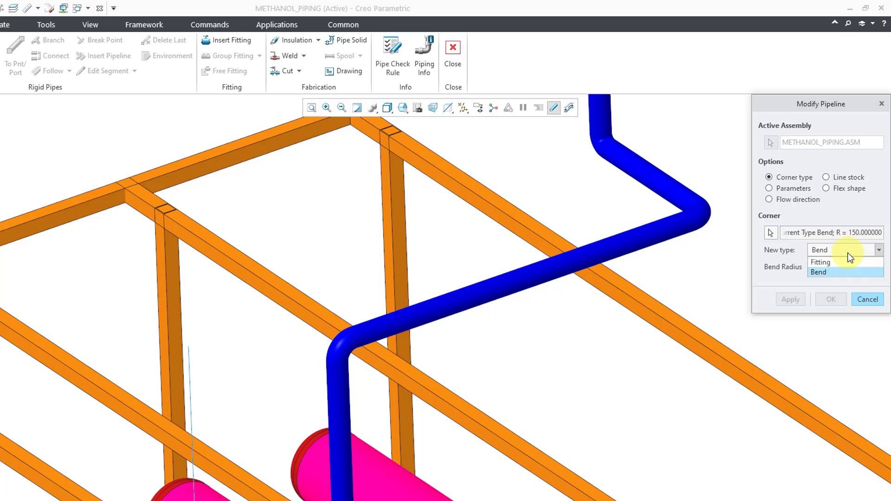
click(824, 263)
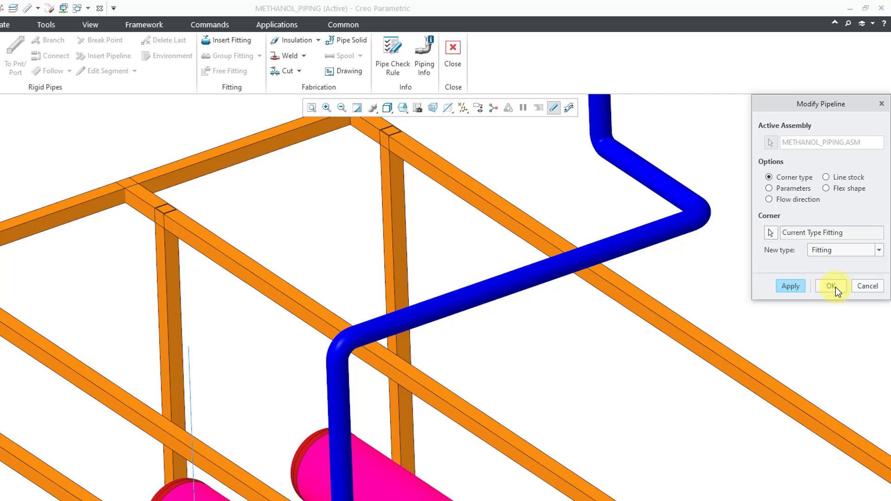
click(827, 286)
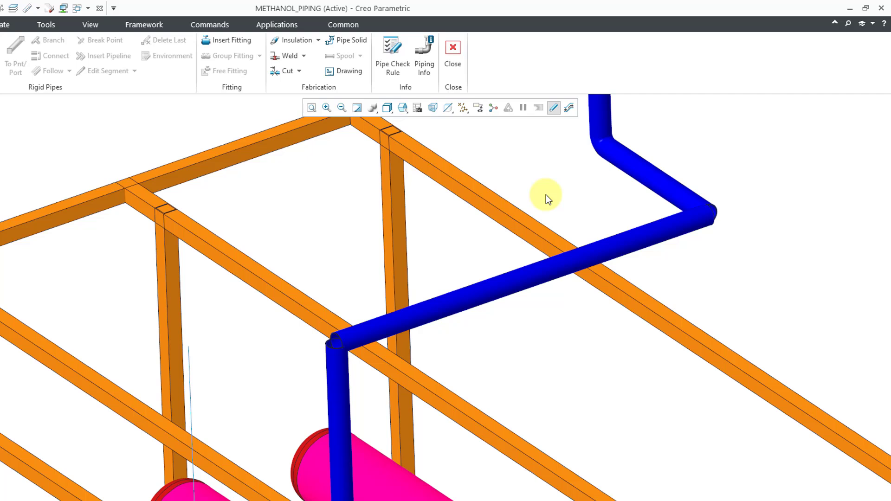
Insert a Corner type fitting, searching the Creo files for "bw" and opening elbow_90_bw.prt for pipeline A-002
click(233, 44)
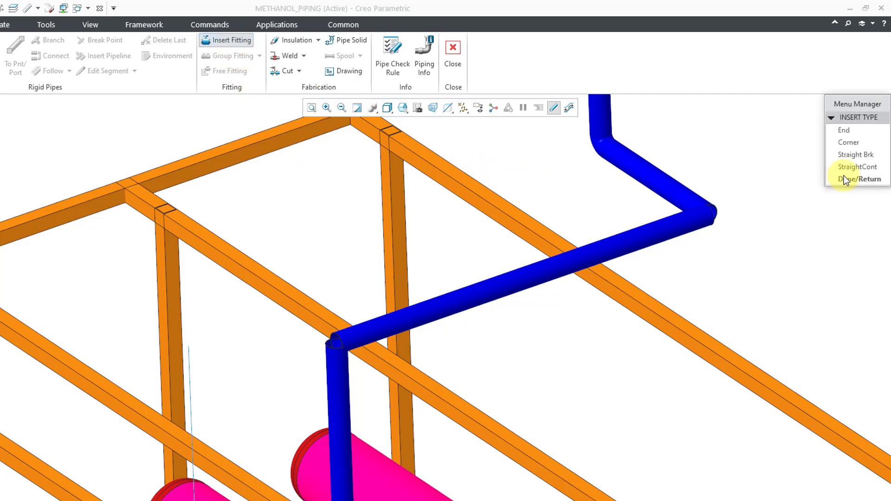
click(842, 143)
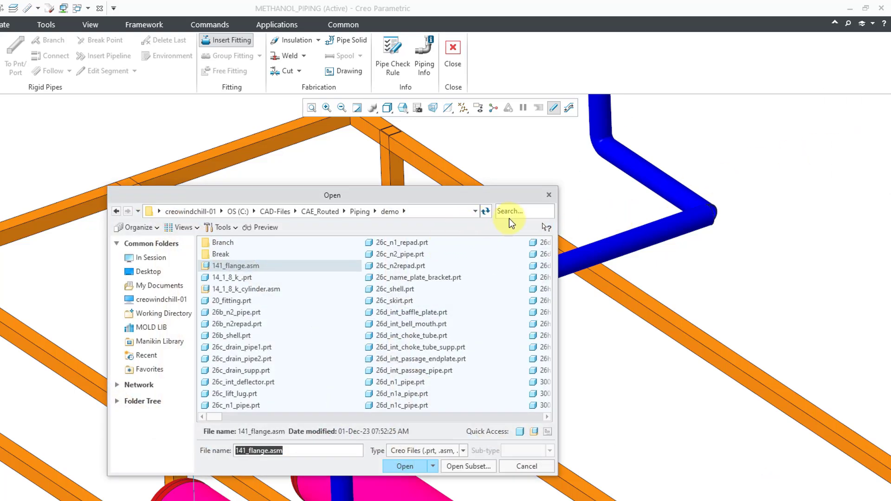
click(513, 215)
text(b)
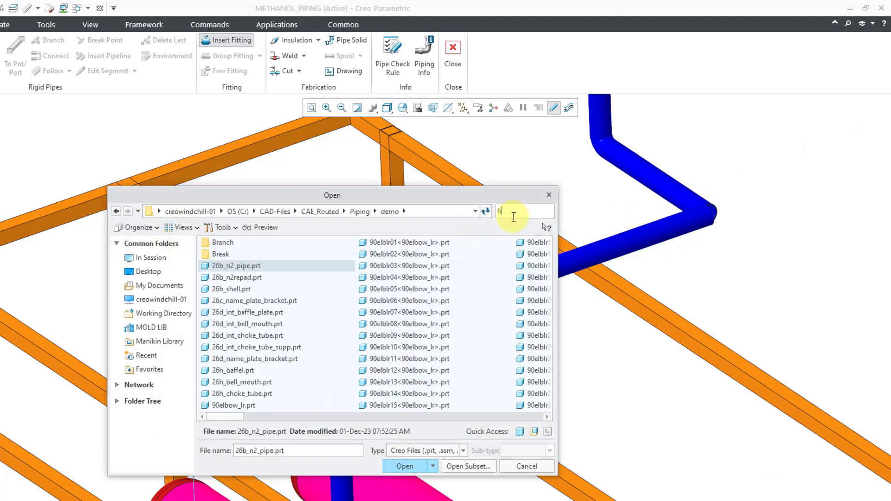
text(w)
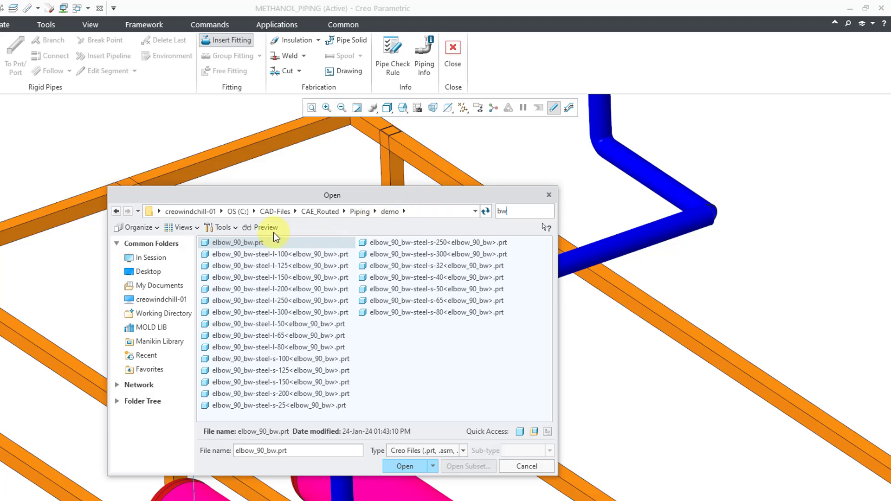
double_click(253, 241)
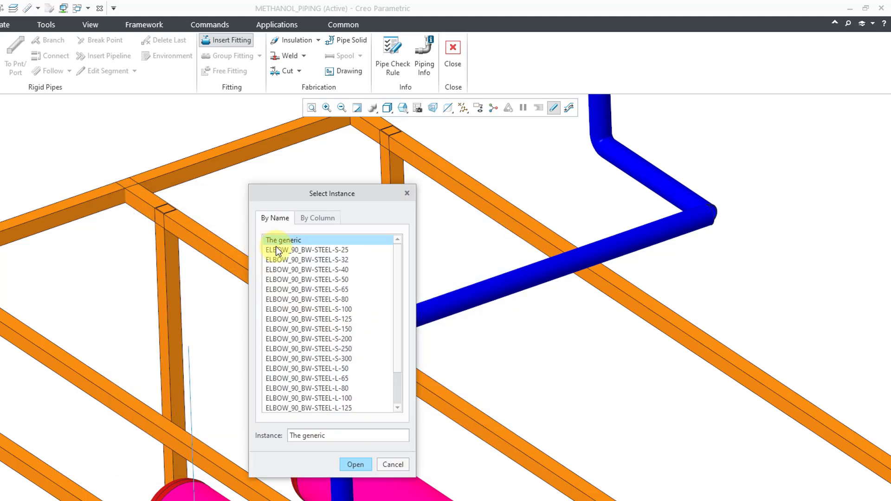
Filter the elbow instances by SIZE 150A, open ELBOW_90_BW-STEEL-S-150 and complete it at A-002's first corner
click(321, 219)
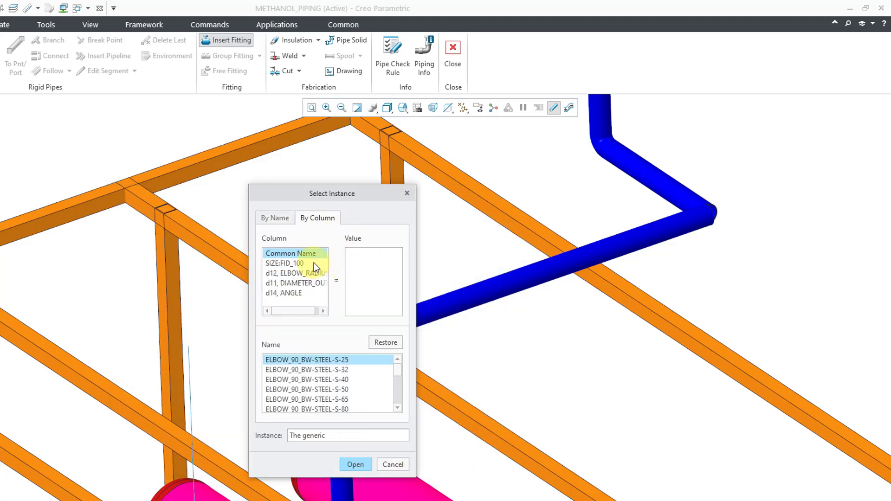
click(301, 264)
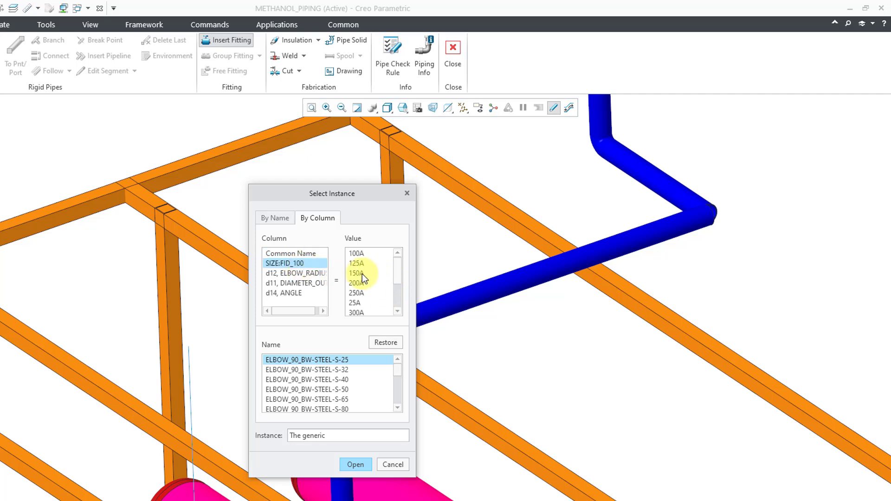
click(362, 274)
click(328, 359)
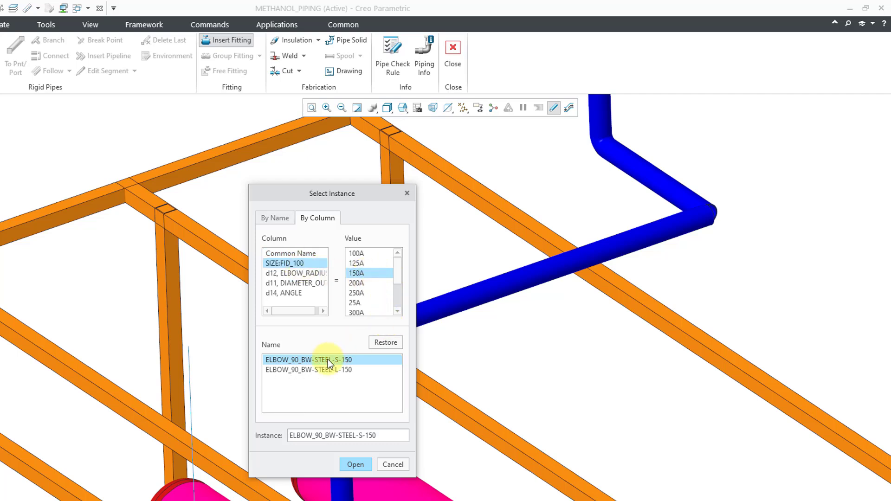
click(357, 465)
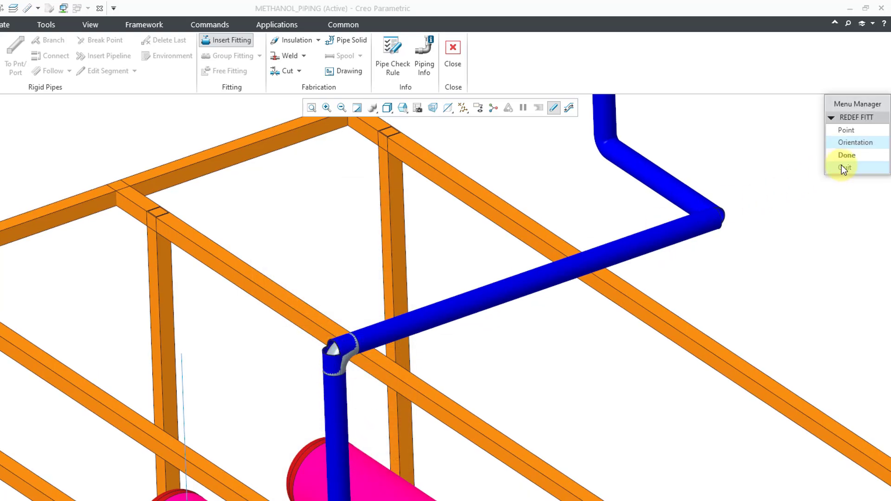
click(856, 155)
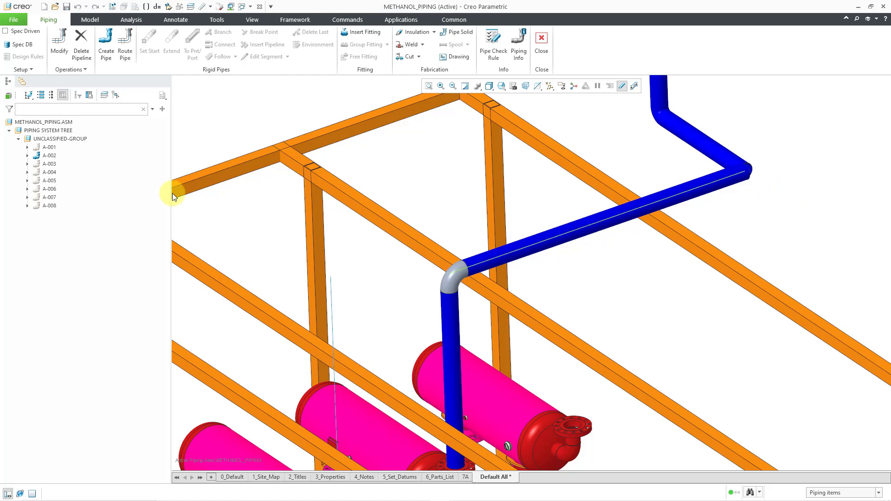
Hide pipeline A-002 and show the solid pipe of pipeline A-008 running to the header vessel
right_click(51, 156)
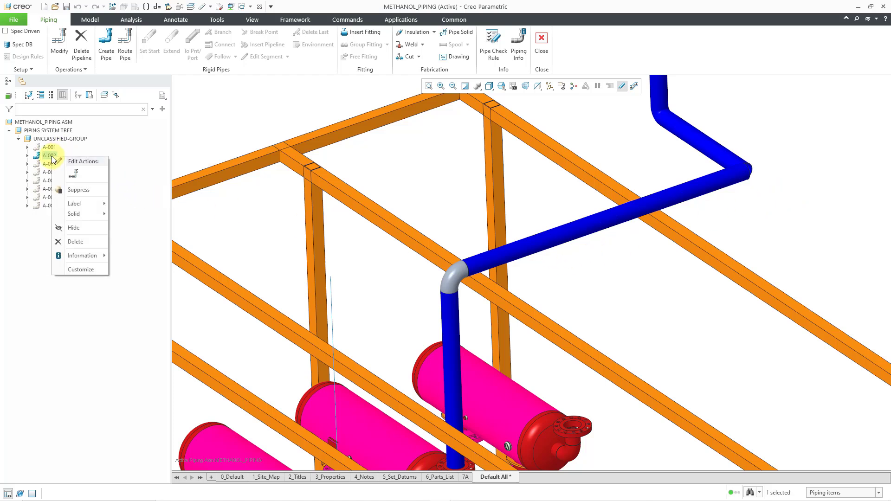
click(84, 227)
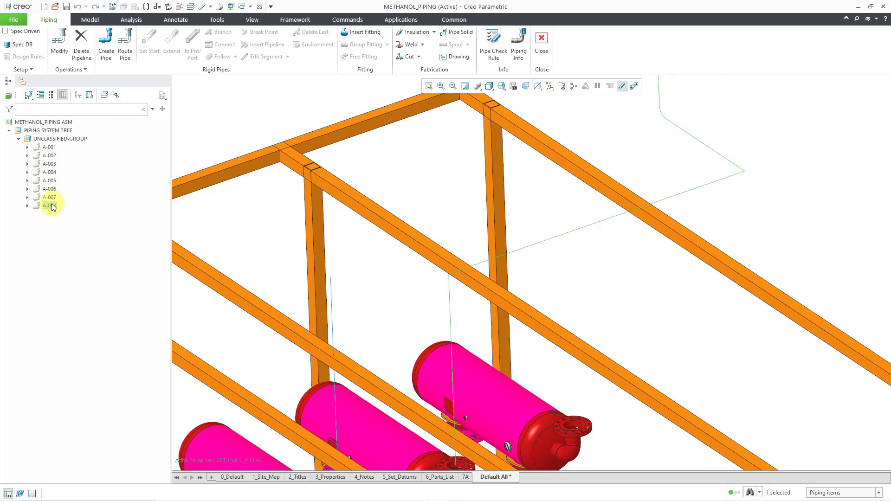
right_click(53, 206)
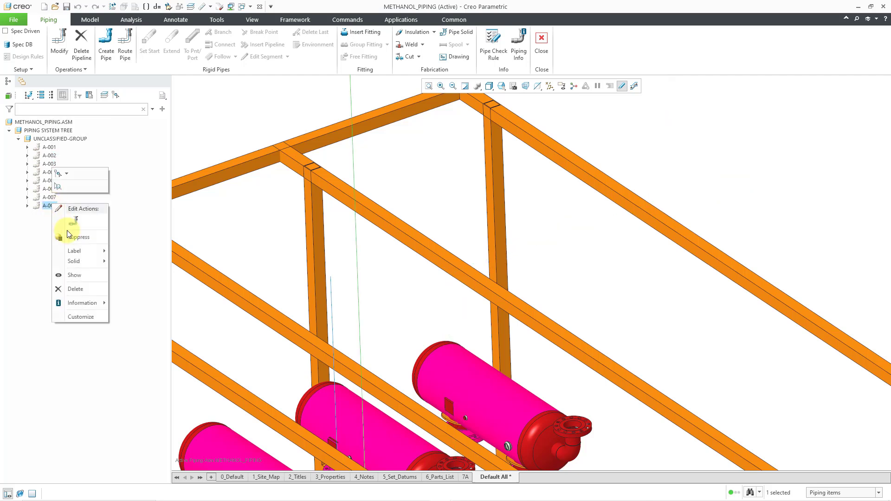
click(88, 273)
scroll(388, 259, down, 5)
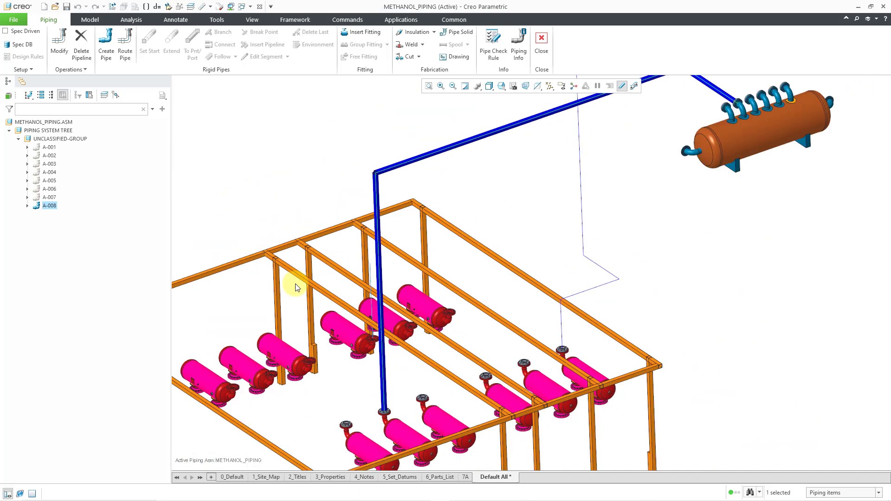
scroll(436, 163, up, 2)
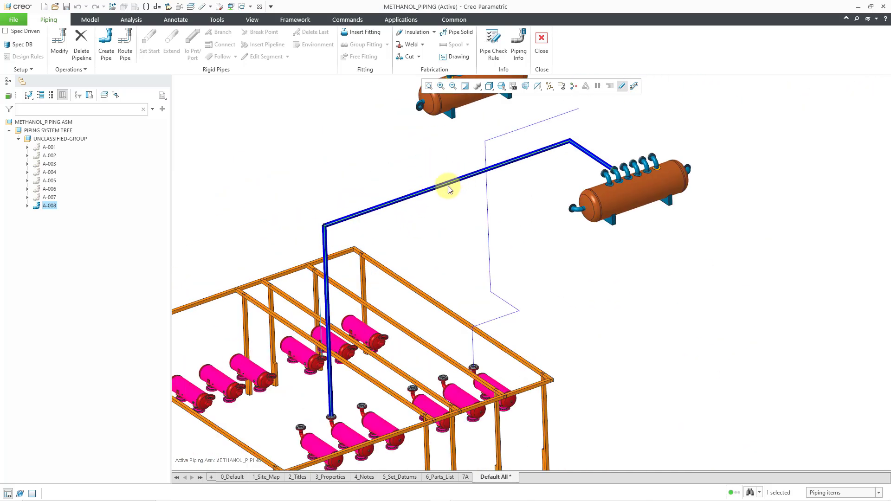
click(444, 168)
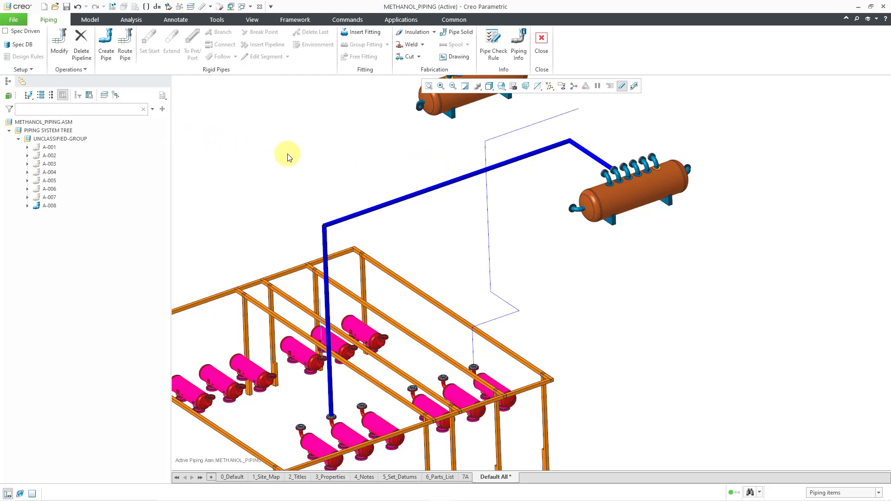
Make A-008 the active pipeline for routing and start a Straight Brk fitting insertion
click(50, 208)
right_click(50, 207)
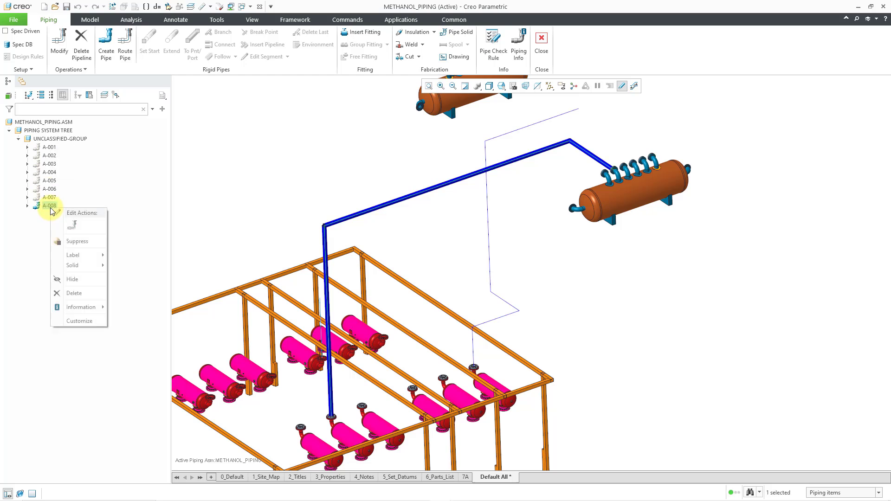
click(69, 226)
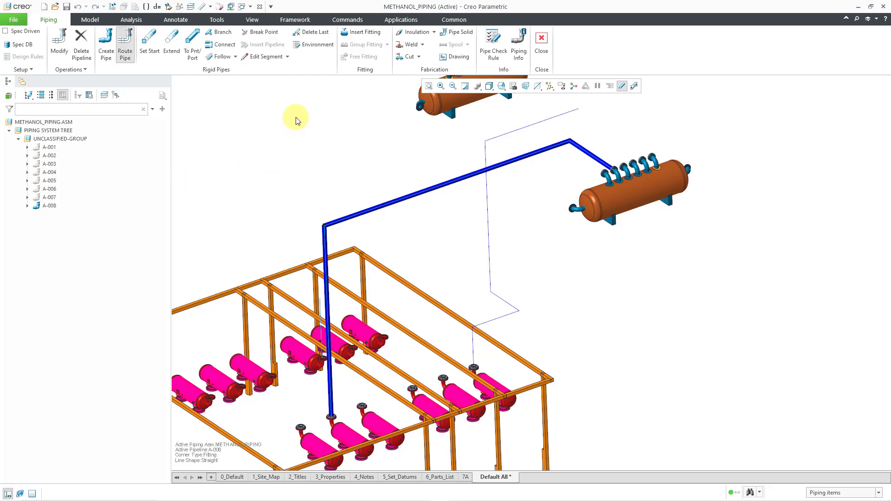
click(369, 32)
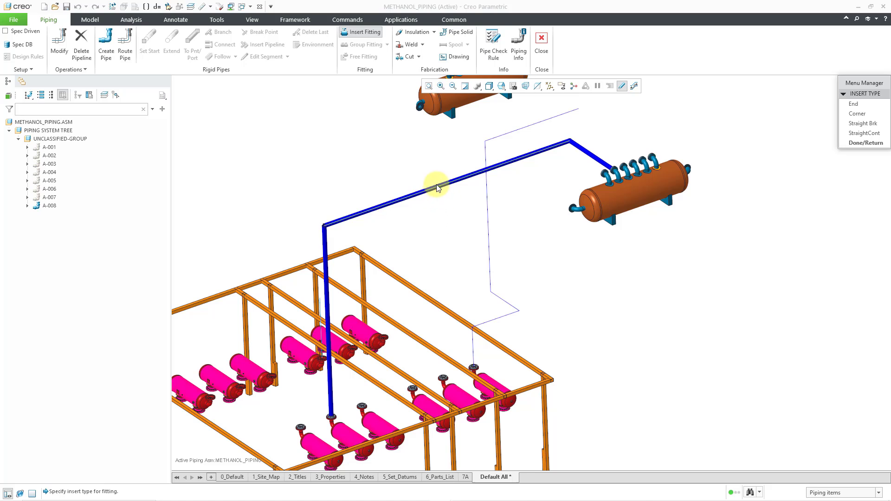
click(861, 123)
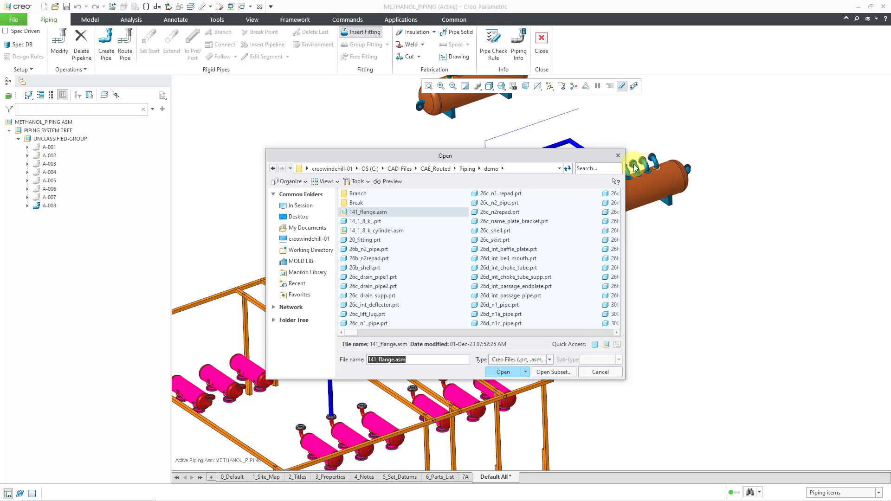
Search the demo folder for "red" and open reducer_concentric_bw.prt from the Piping fittings library folder instead
click(595, 169)
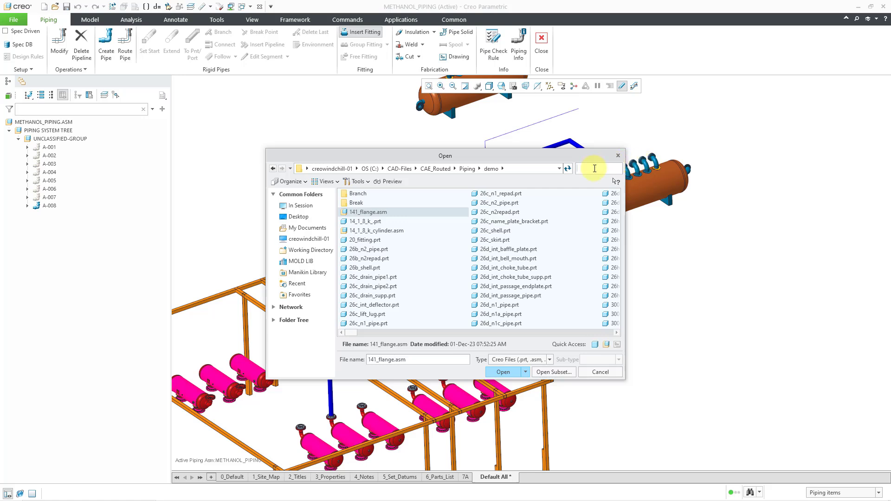
text(red)
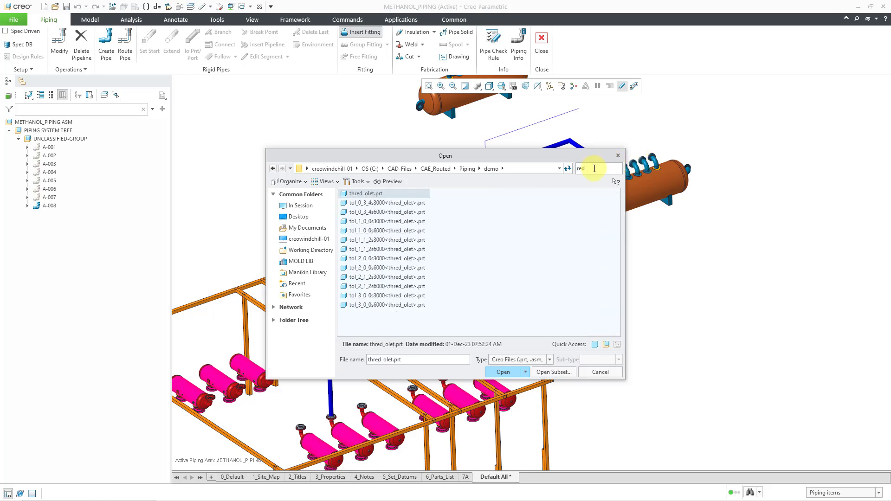
click(467, 169)
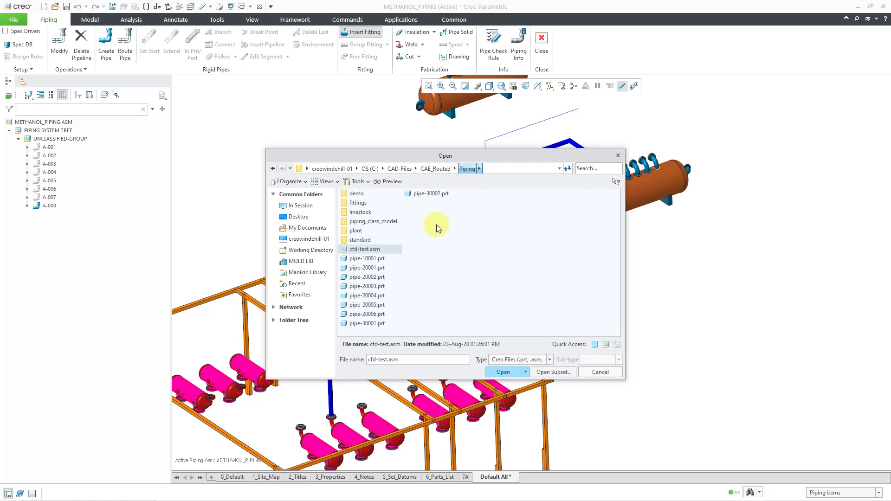
double_click(360, 203)
double_click(362, 205)
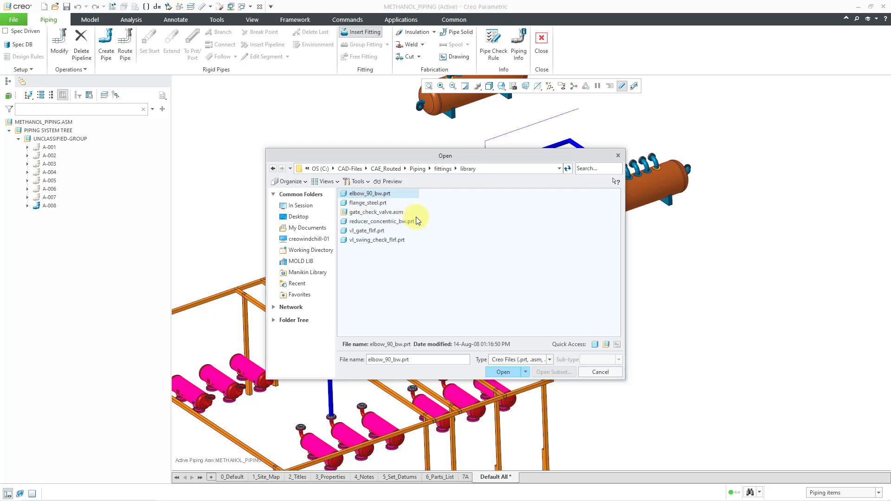
double_click(401, 222)
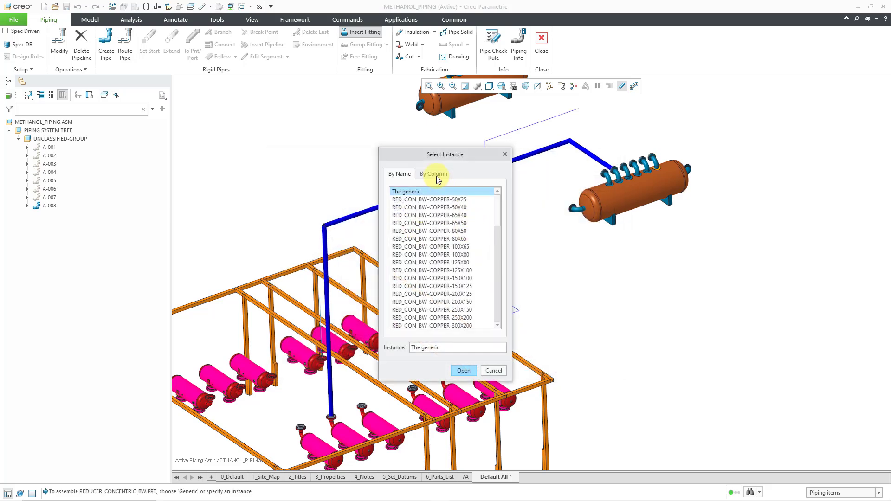
Filter the reducer instances by SIZE 150A and open RED_CON_BW-STEEL-150X80
click(436, 175)
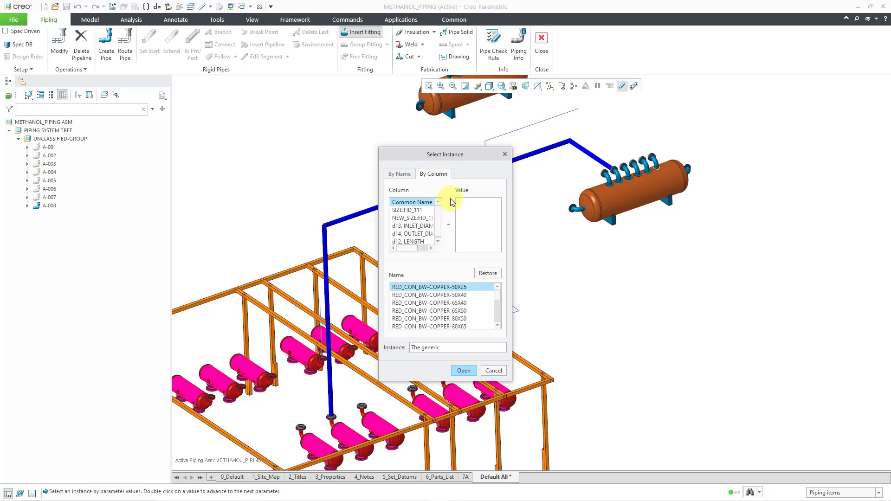
click(416, 212)
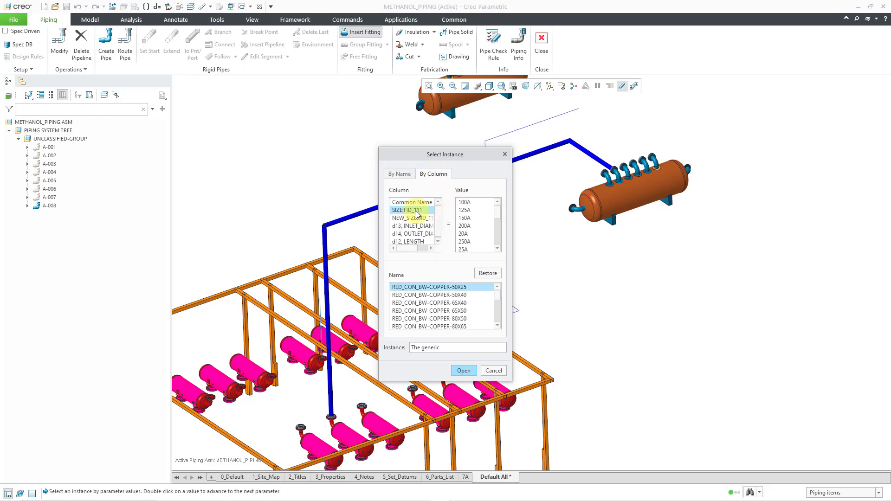
click(466, 219)
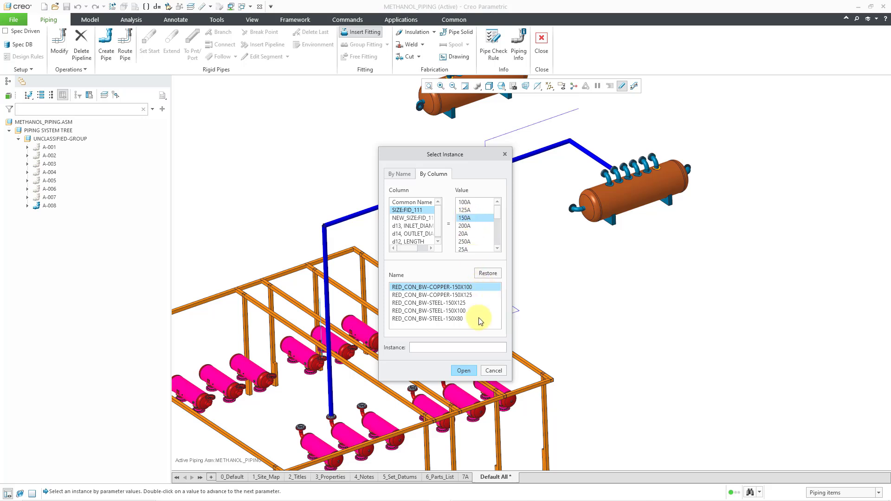
click(462, 319)
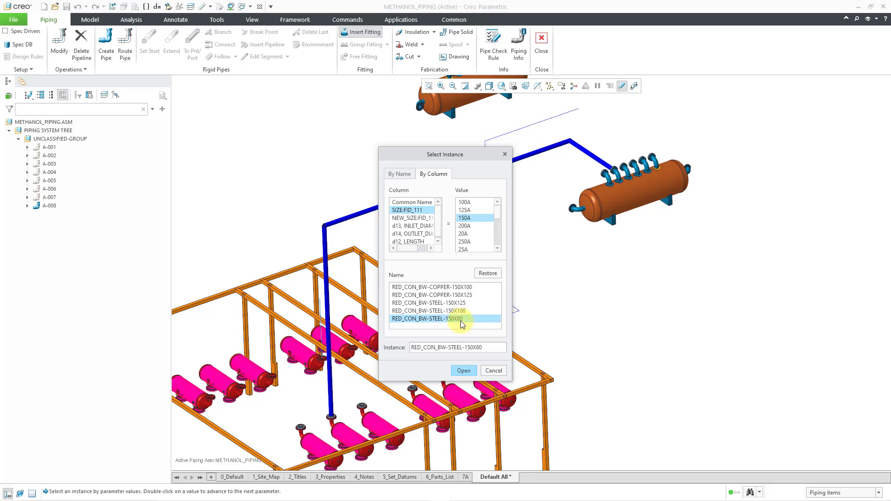
click(465, 371)
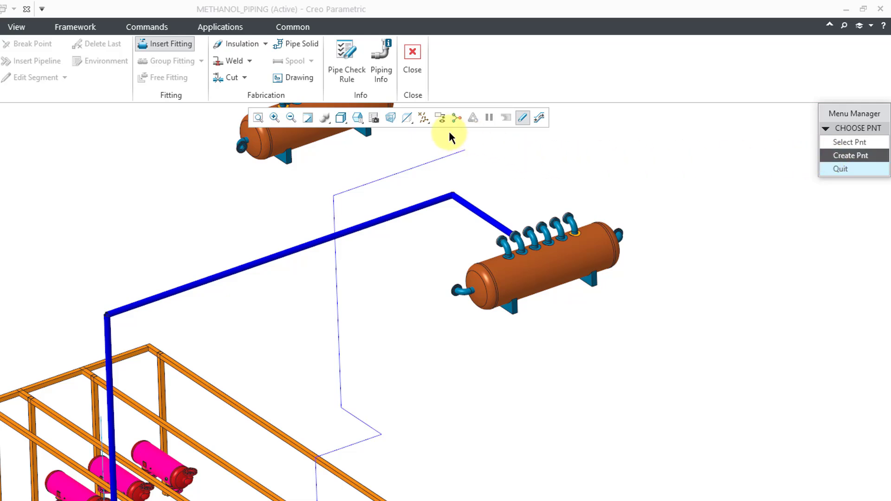
Create the reducer's insertion point on A-008's long overhead segment at a curve length ratio of 0.5
click(423, 117)
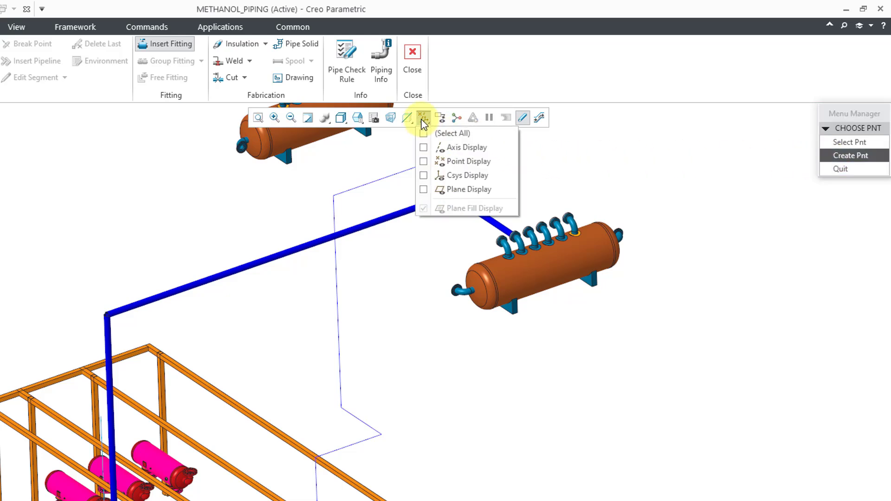
click(459, 163)
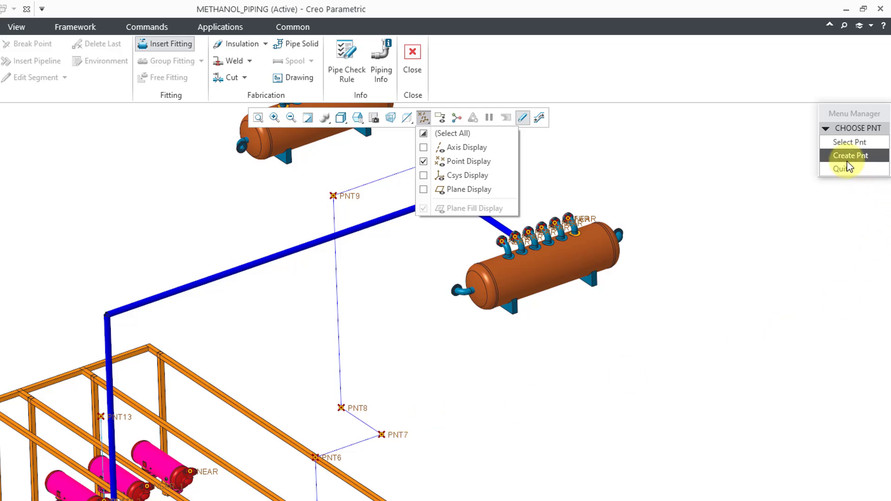
click(446, 166)
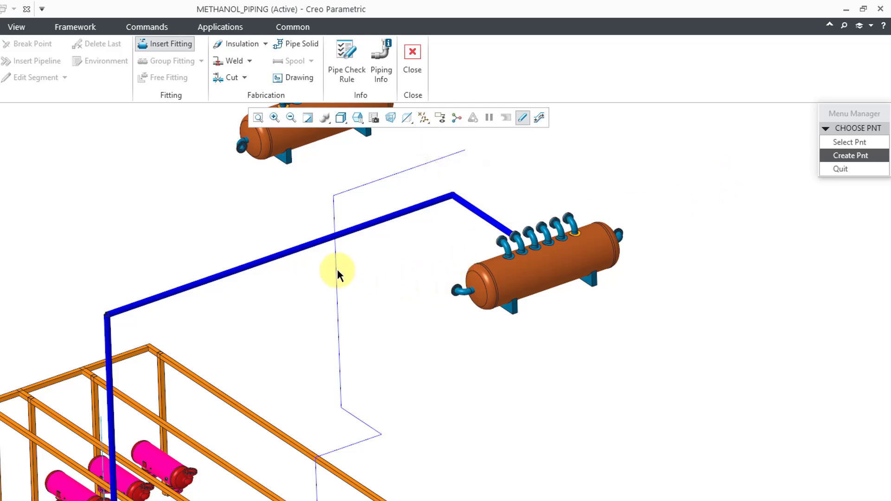
click(280, 257)
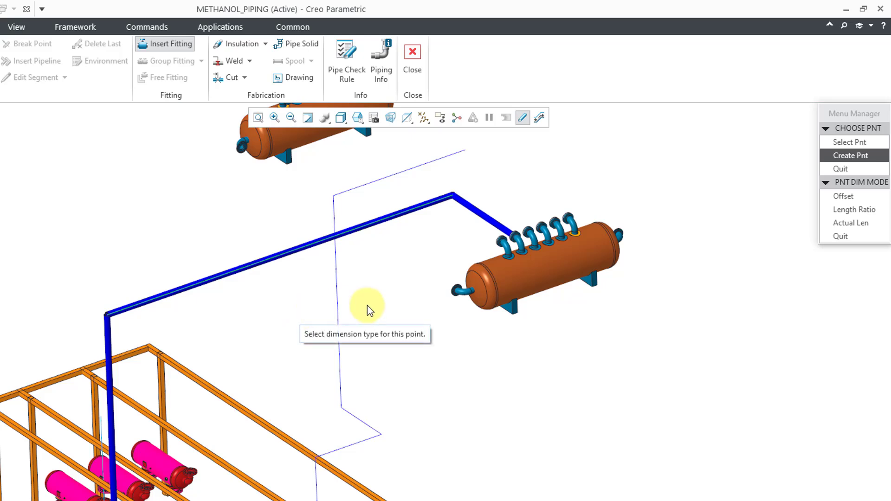
click(862, 213)
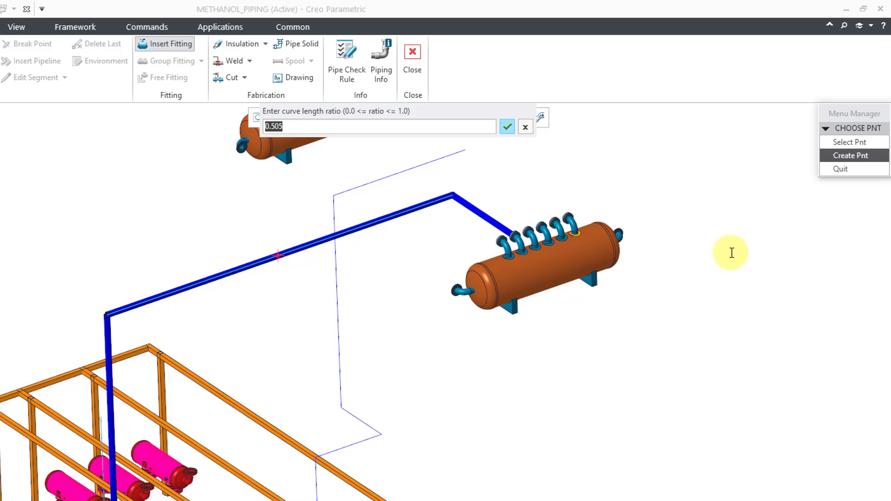
text(.5)
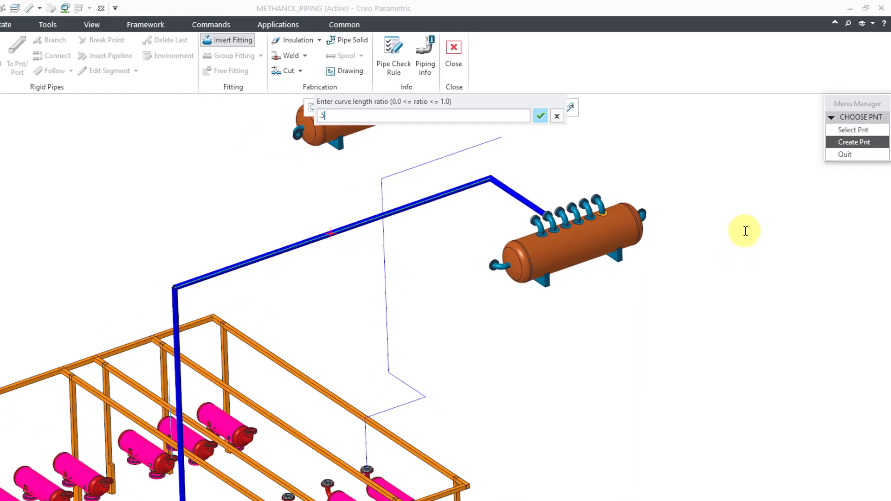
key(Return)
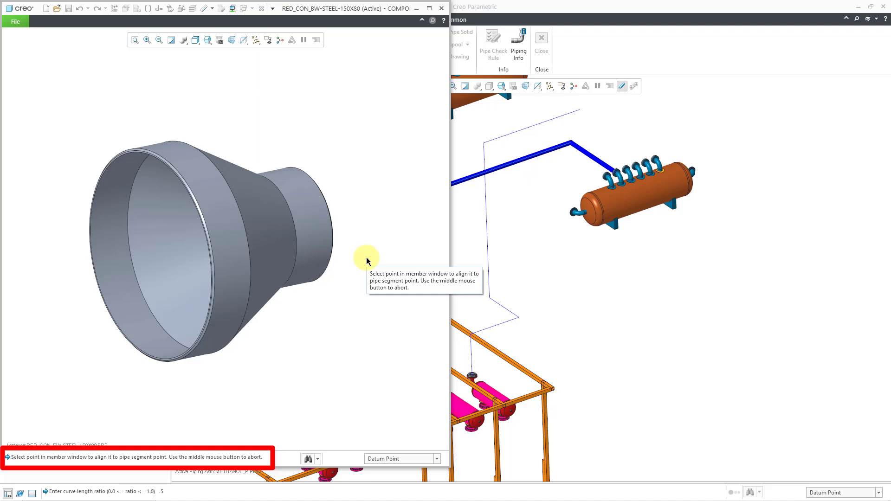
Display the reducer's datum points and pick its point to align with the pipe segment point
click(256, 40)
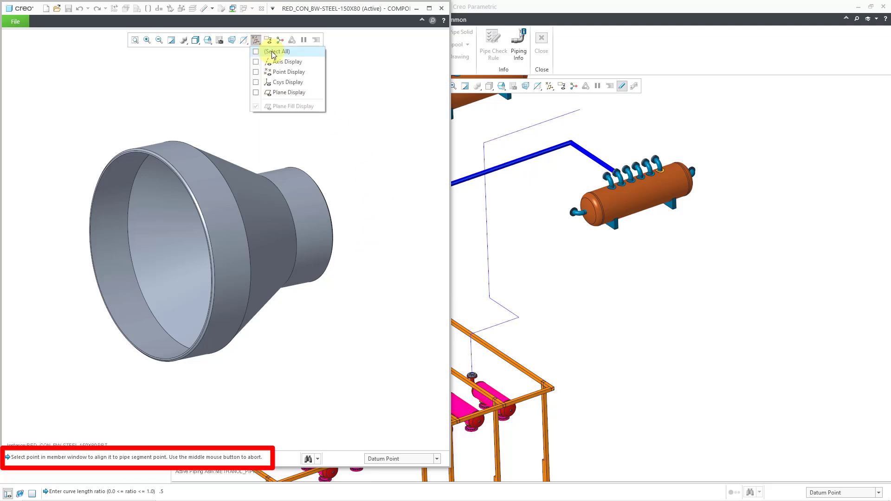
click(284, 72)
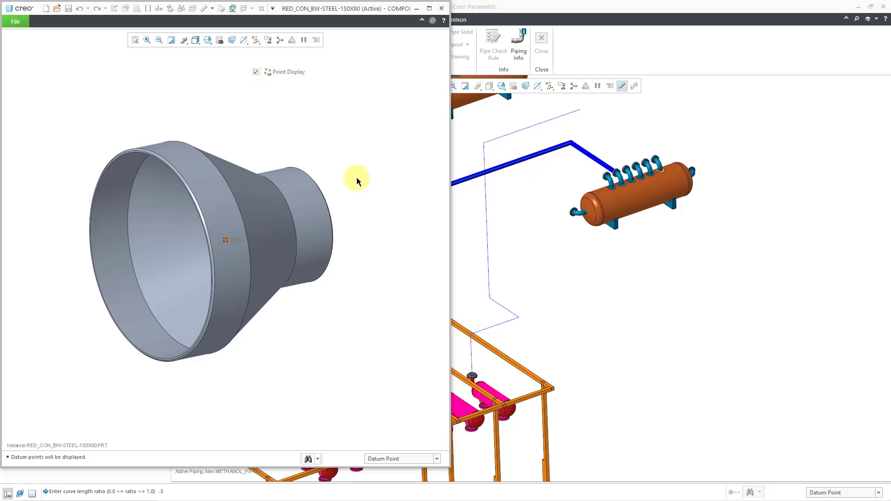
click(233, 242)
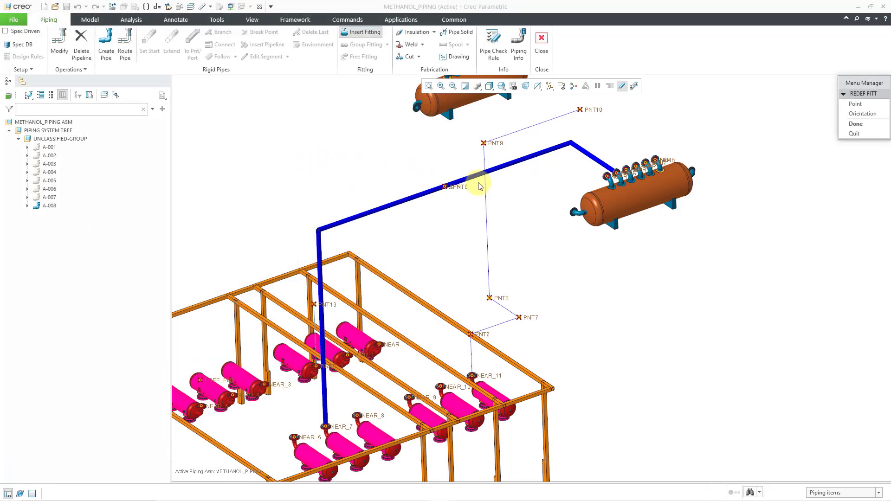
Flip the reducer's orientation on pipeline A-008 and complete the fitting
scroll(445, 186, up, 6)
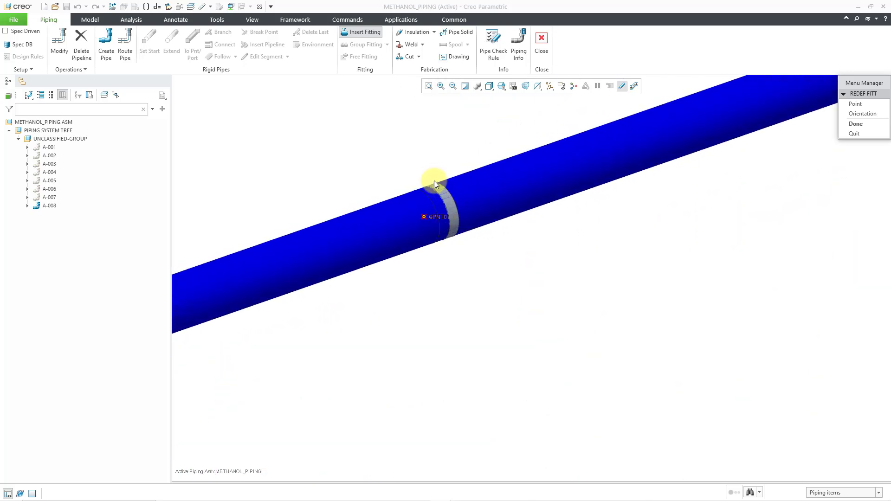
click(435, 215)
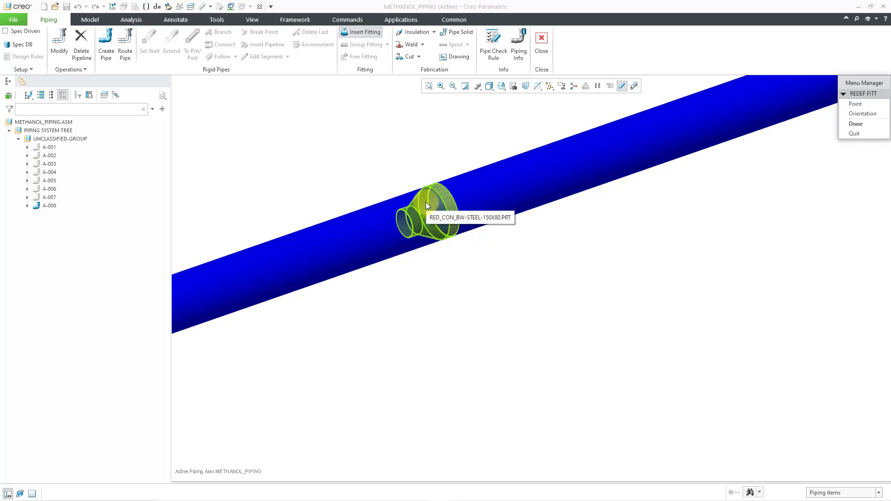
click(452, 244)
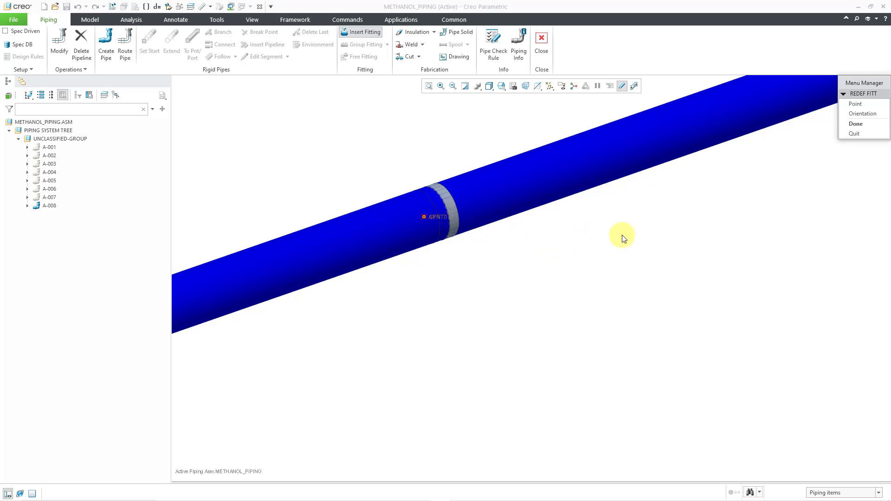
click(855, 115)
click(860, 162)
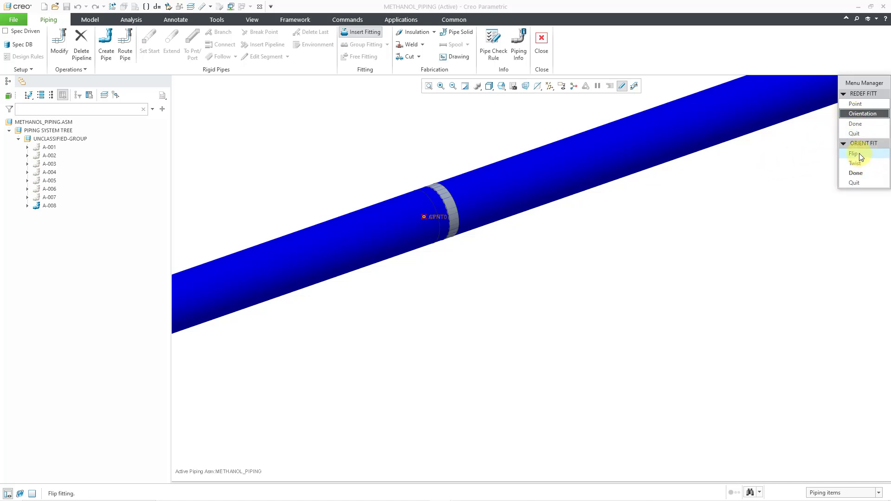
middle_drag(478, 186, 500, 189)
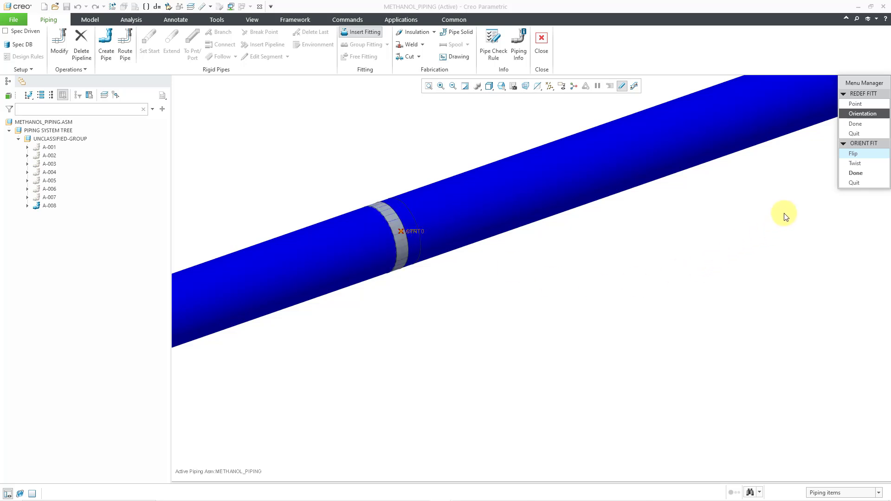
click(861, 173)
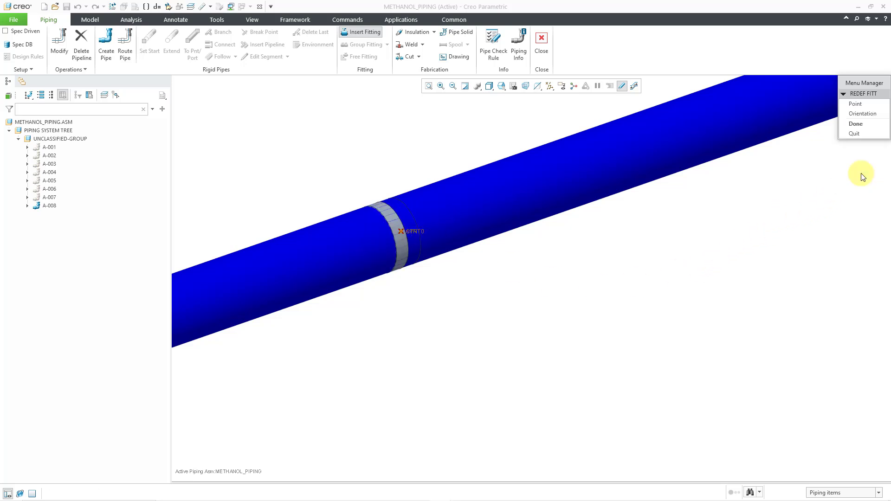
click(870, 124)
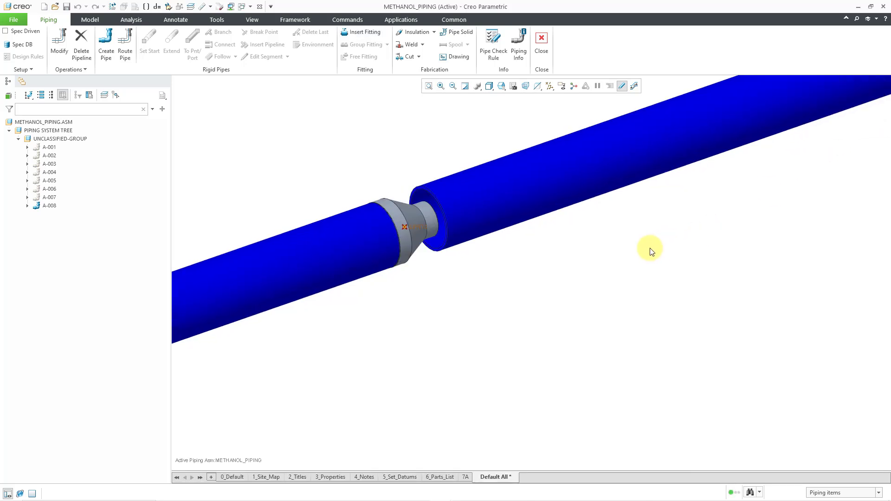
List the line stocks defined in METHANOL_PIPING, then close the list
scroll(478, 272, down, 2)
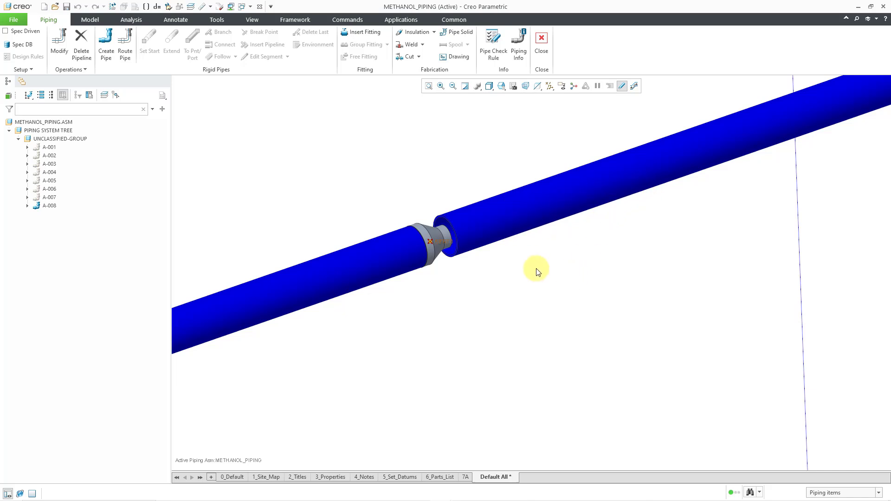
scroll(376, 244, down, 4)
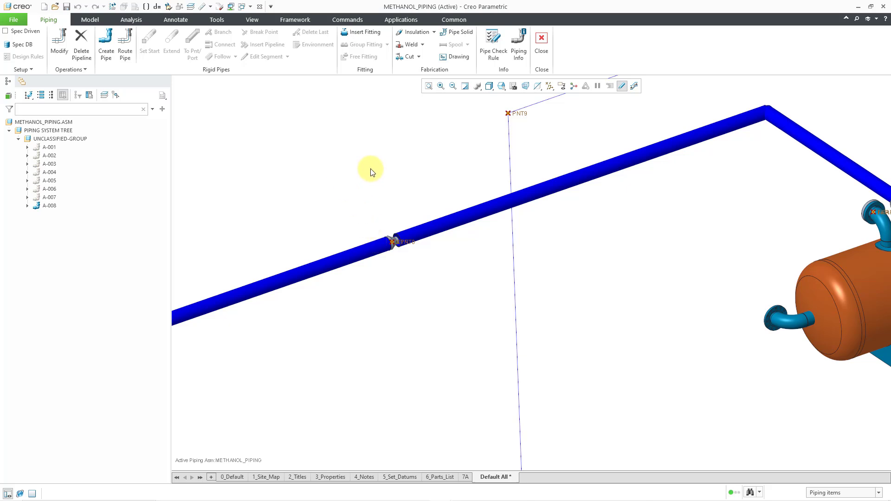
click(29, 68)
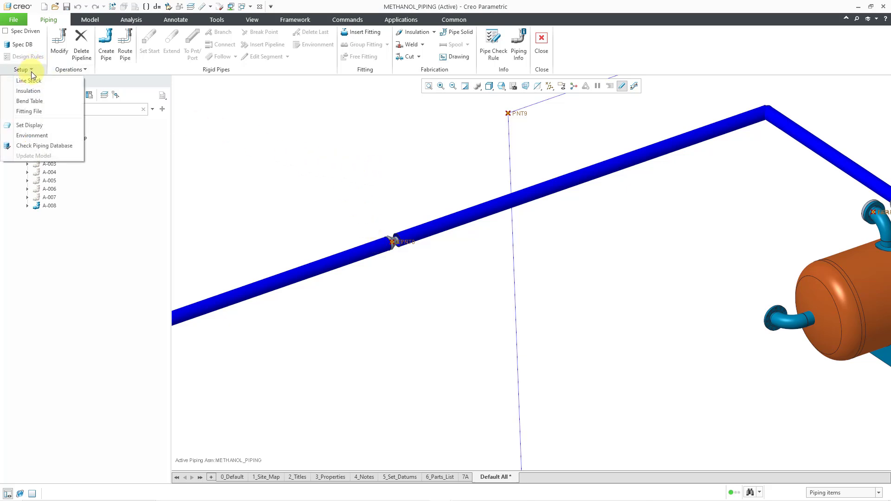
click(31, 78)
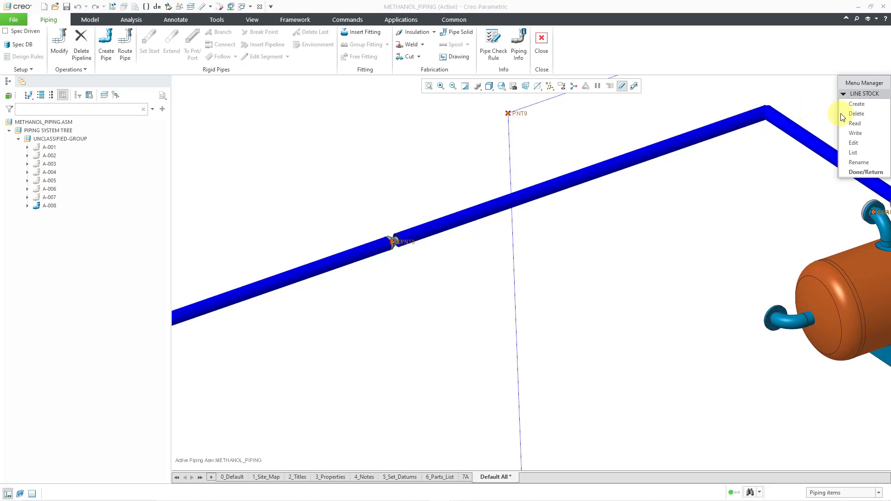
click(866, 155)
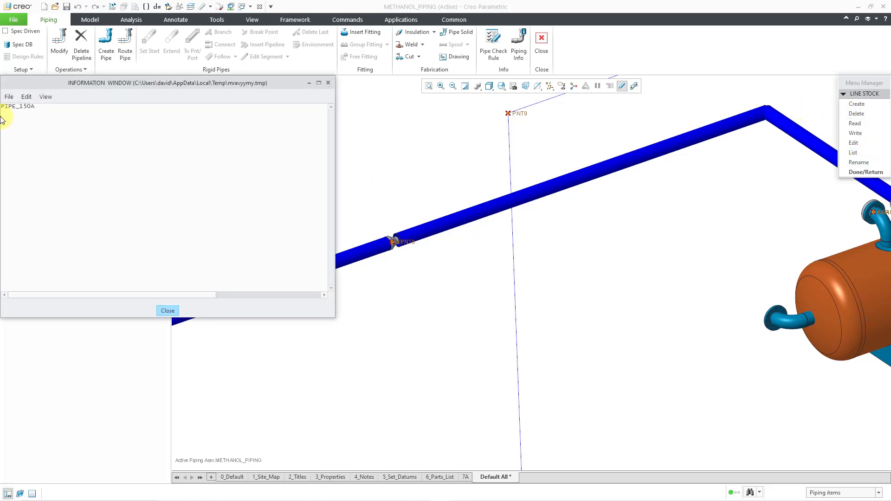
click(329, 84)
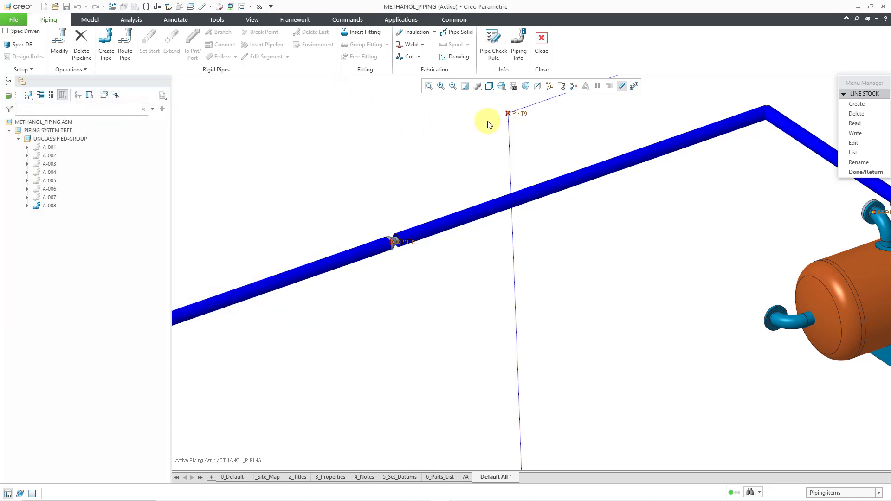
Read the line stock file pipe_80a.stk from the Piping linestock folder into the assembly
click(877, 123)
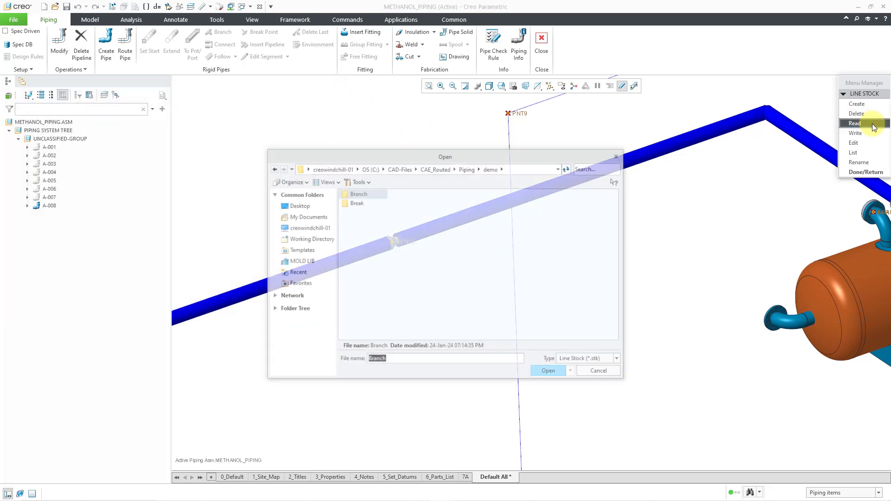
click(469, 169)
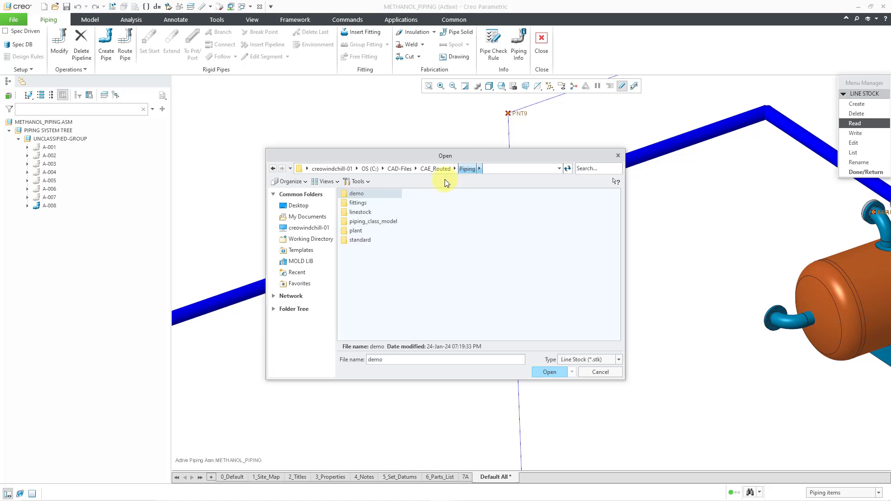
double_click(368, 214)
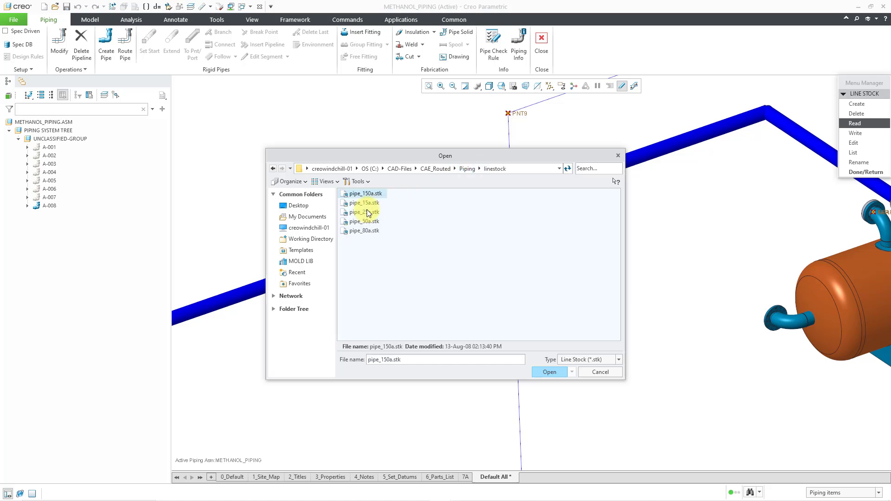
double_click(377, 231)
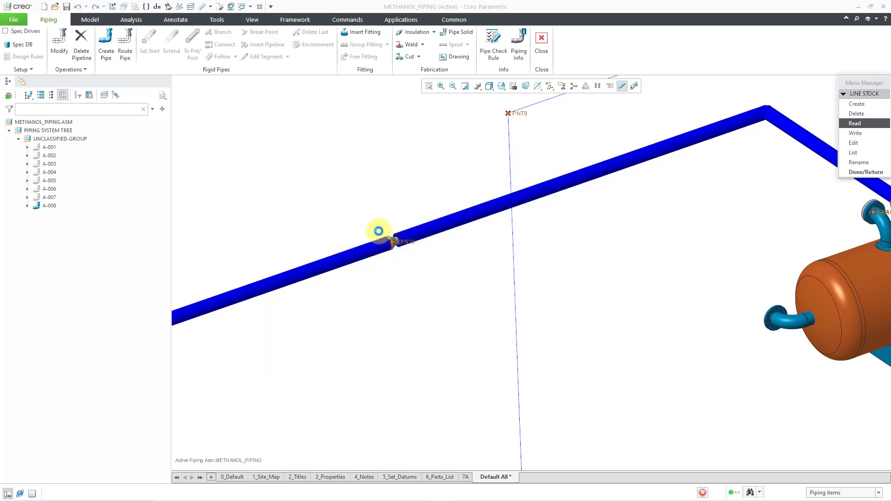
click(864, 172)
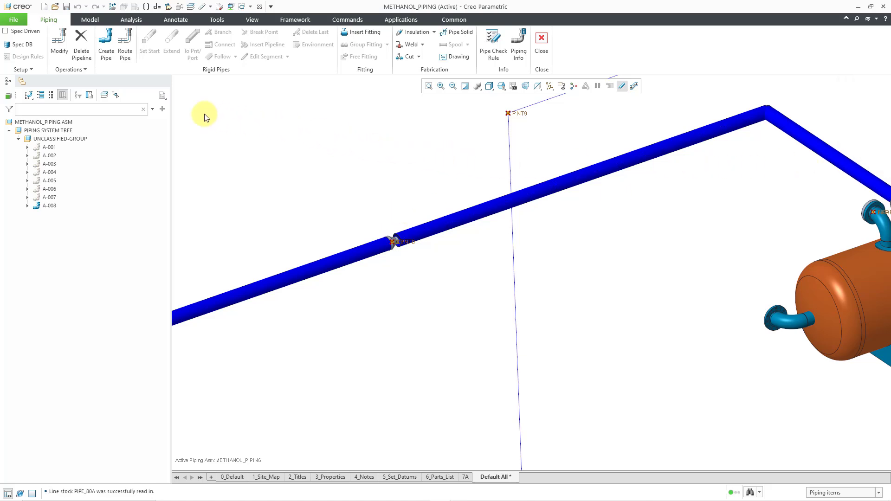
Change the line stock of the two A-008 segments between the reducer and the tank to PIPE_80A
click(61, 47)
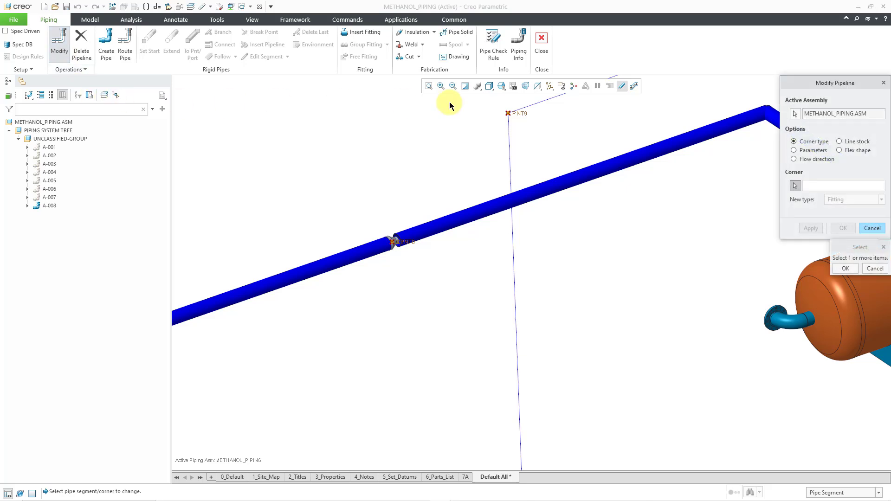
click(857, 142)
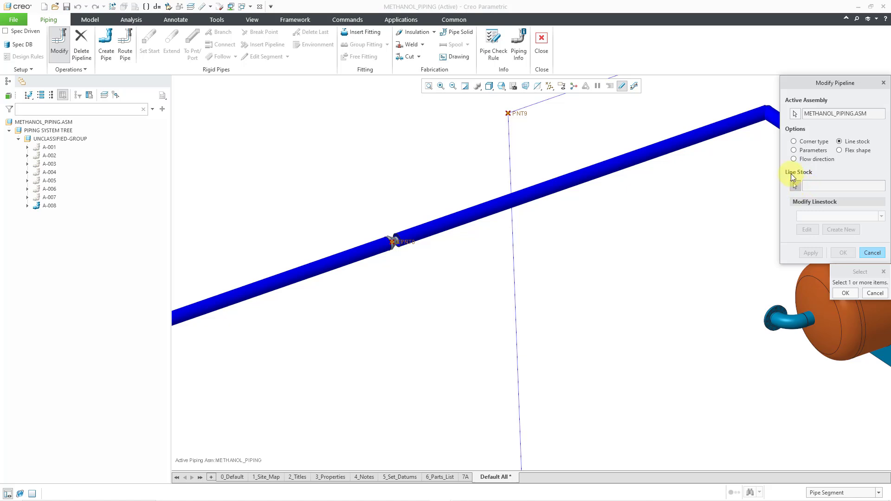
click(499, 206)
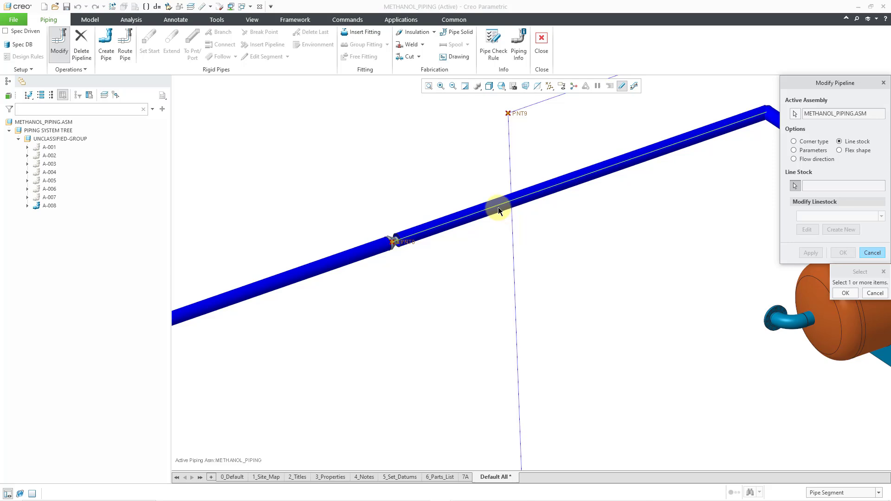
scroll(402, 280, up, 5)
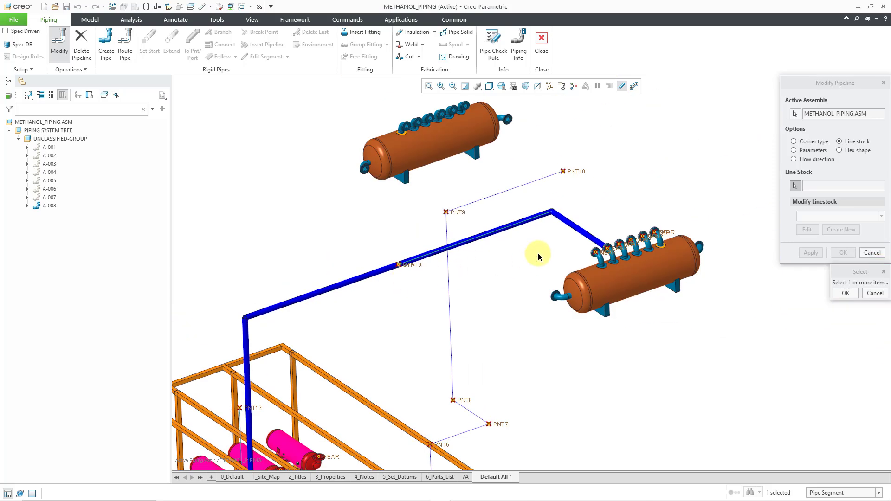
ctrl+click(576, 229)
scroll(561, 233, down, 2)
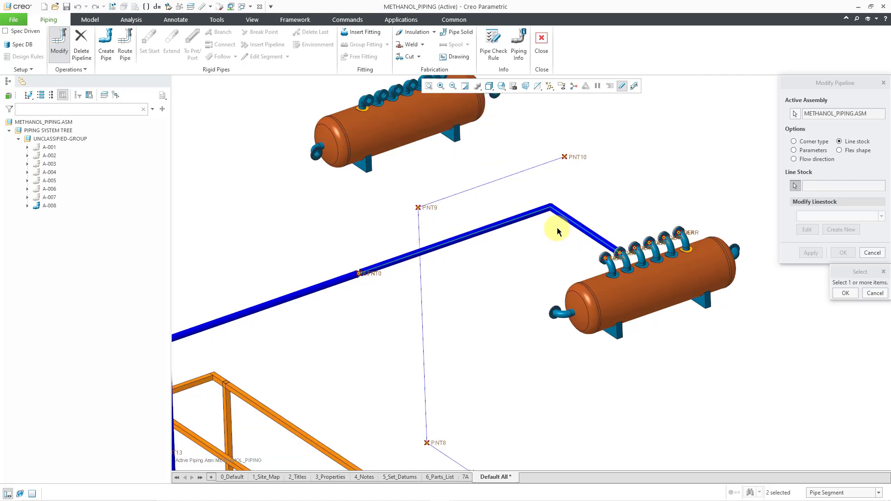
click(842, 294)
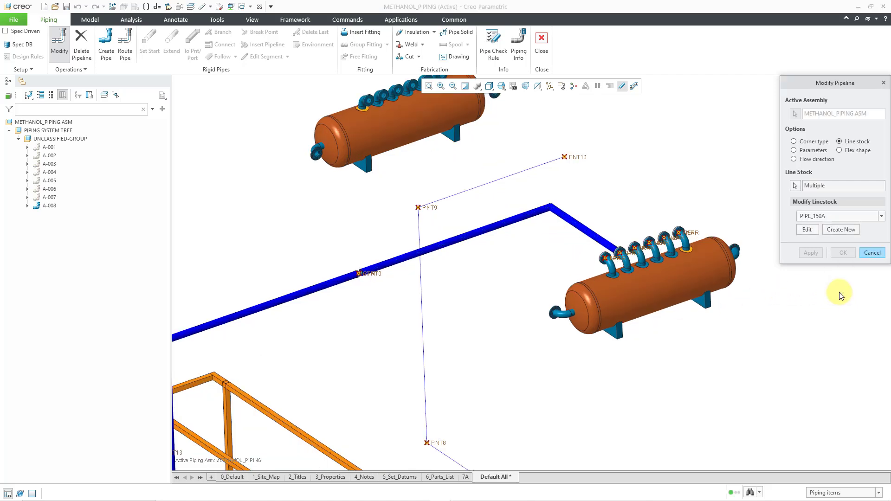
click(881, 217)
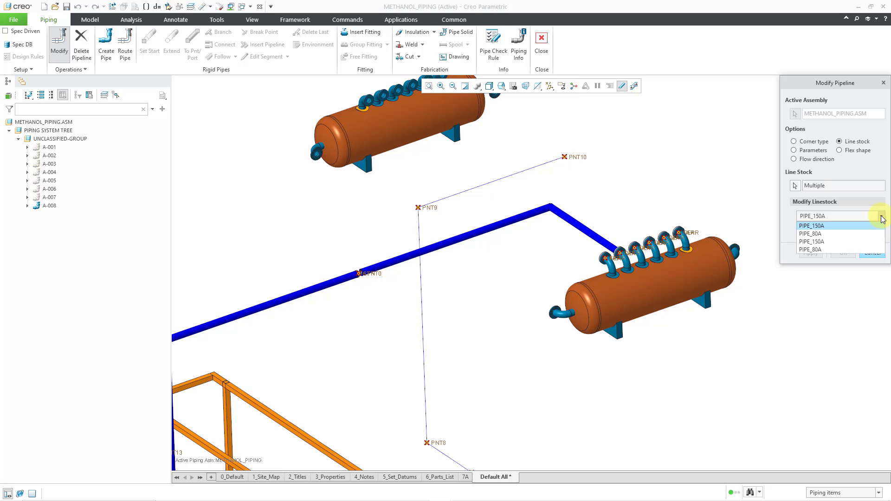
click(849, 233)
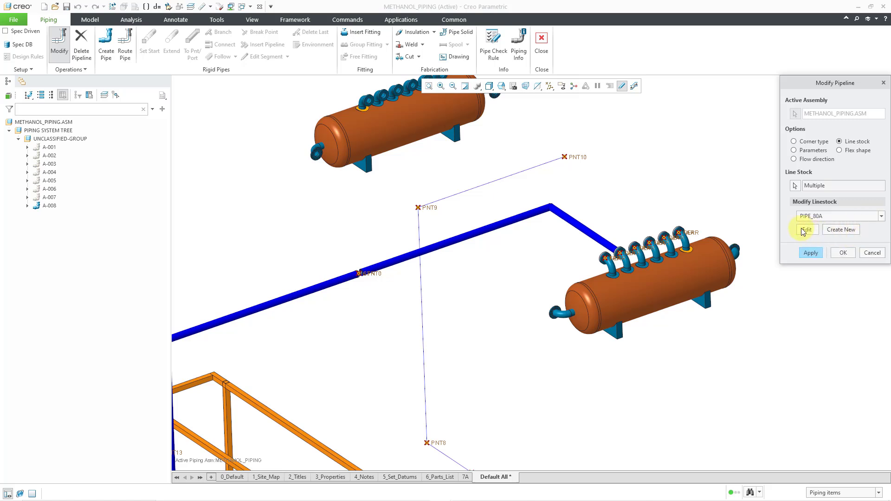
click(843, 253)
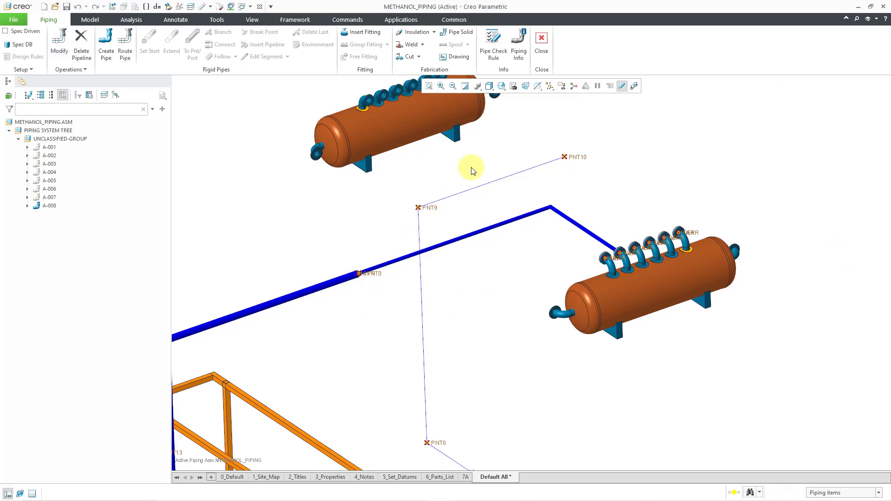
Hide the datum points and inspect the reducer's connection to both pipe segments on A-008
click(552, 88)
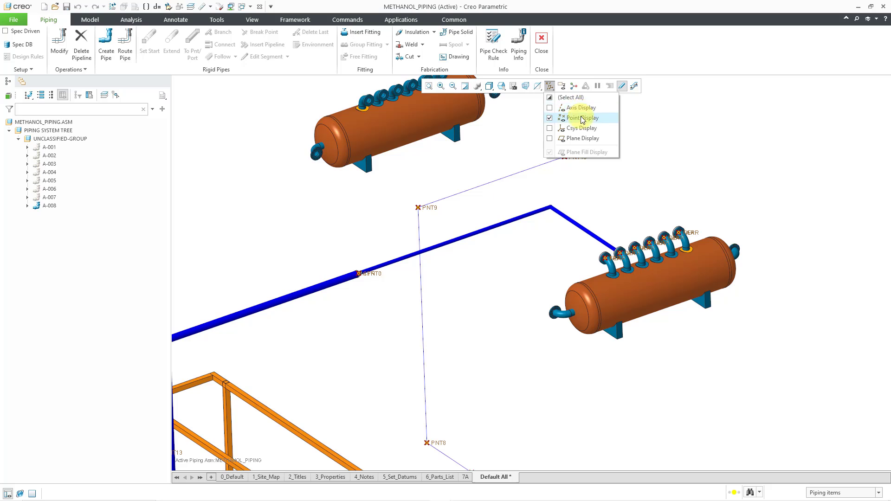
click(580, 118)
scroll(375, 298, up, 5)
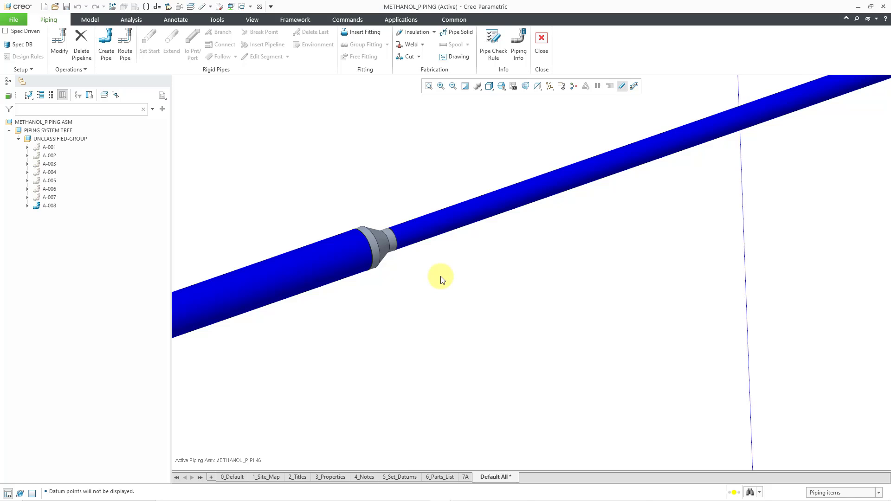
scroll(459, 254, down, 4)
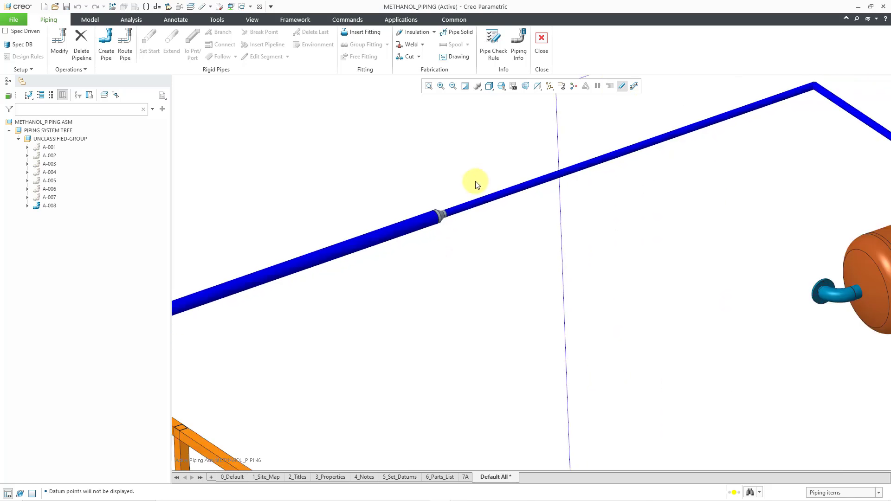
scroll(483, 234, down, 5)
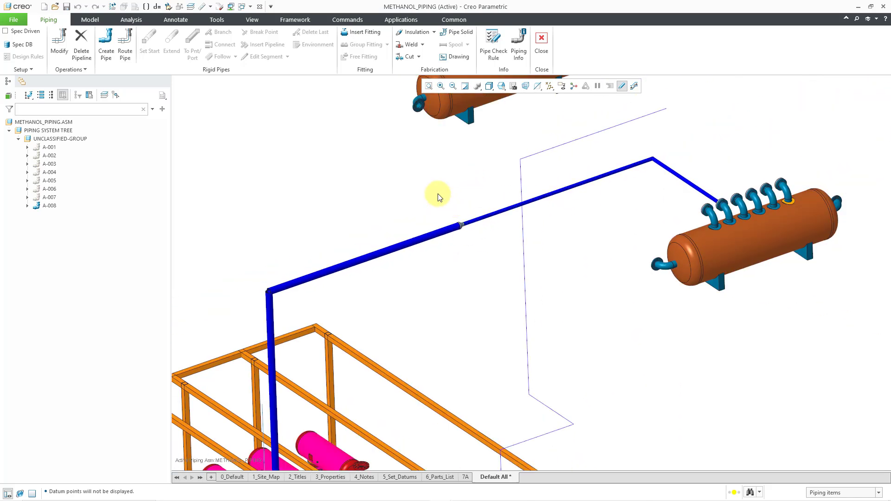
Exit piping mode in METHANOL_PIPING, switch to the FUEL_LINES.ASM window and open its Piping application
click(543, 44)
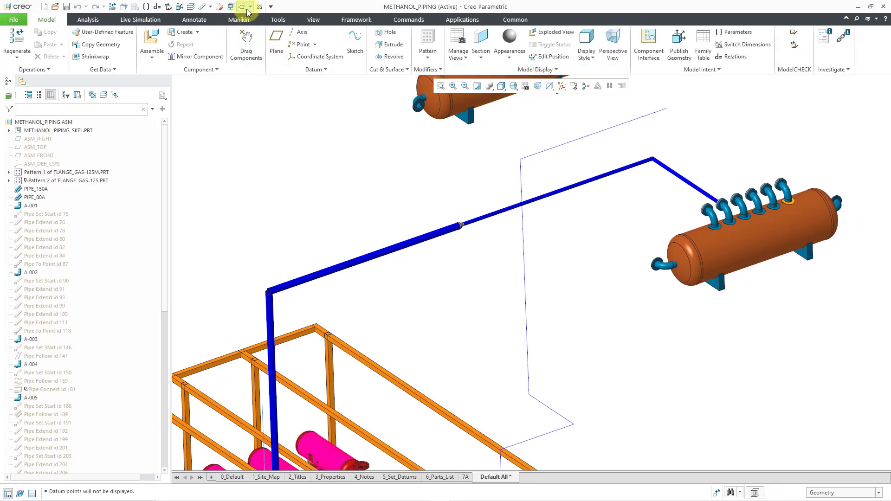
click(248, 7)
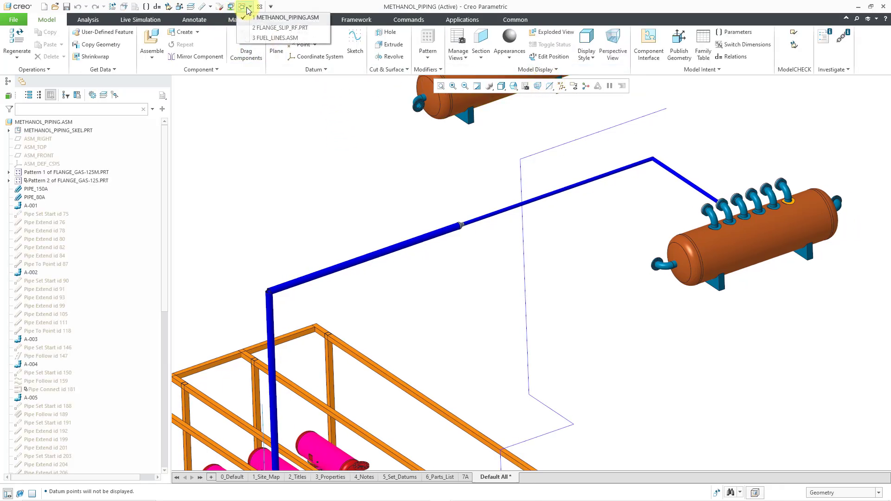
click(279, 38)
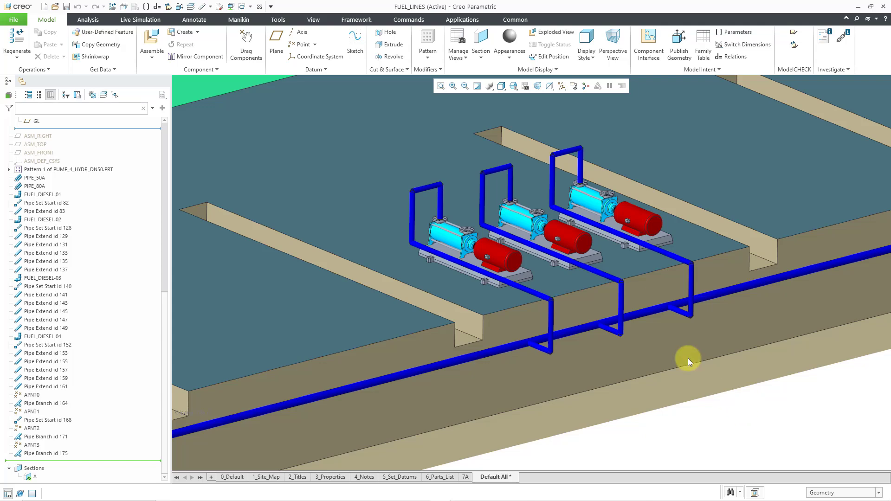
click(494, 59)
click(464, 20)
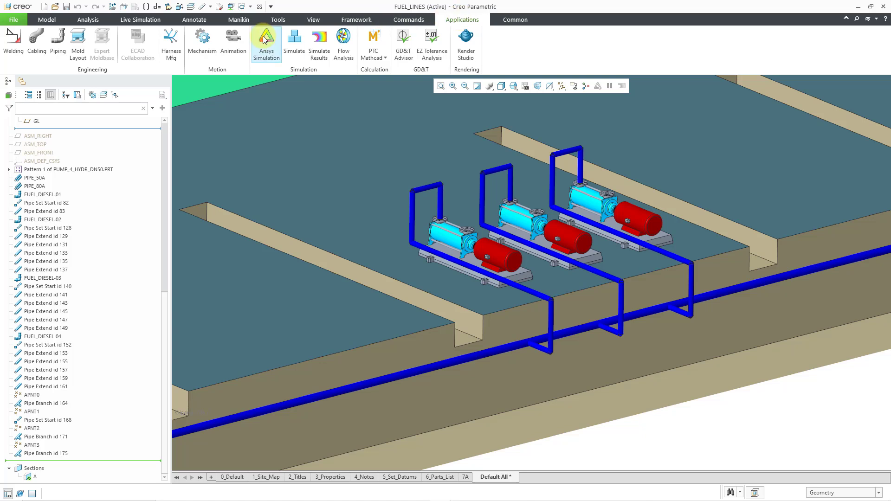
click(57, 48)
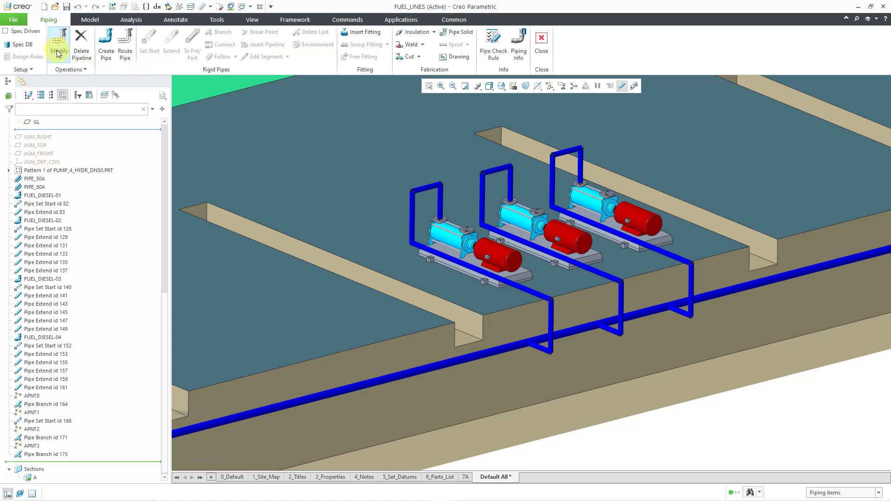
Show the piping system tree for FUEL_LINES and expand UNCLASSIFIED-GROUP to list its pipelines
click(28, 97)
click(47, 106)
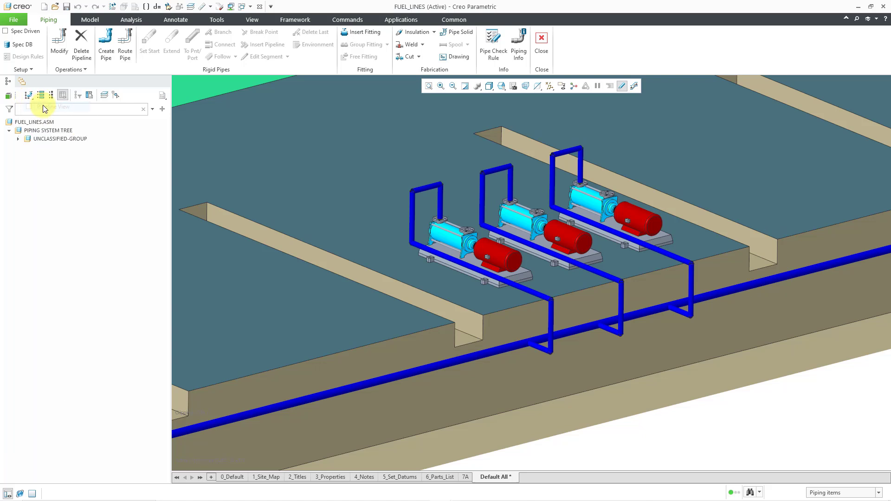
click(18, 139)
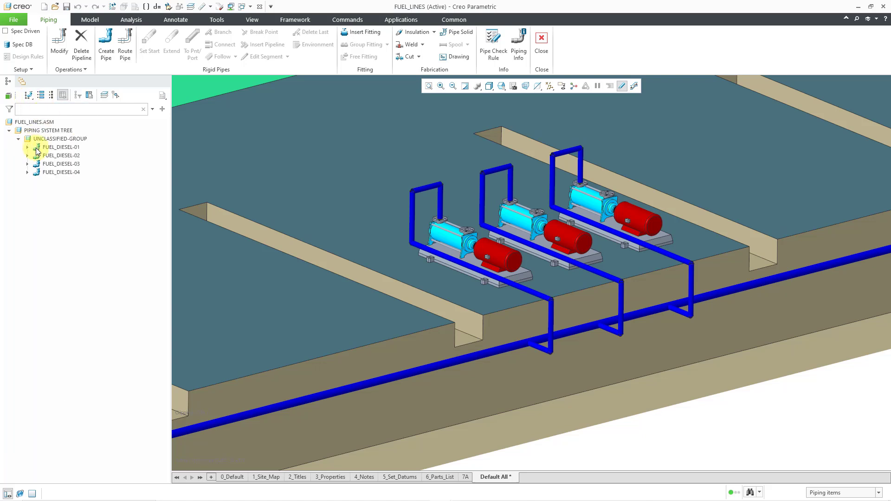
Make pipeline FUEL_DIESEL-04 the active pipeline for routing
click(66, 173)
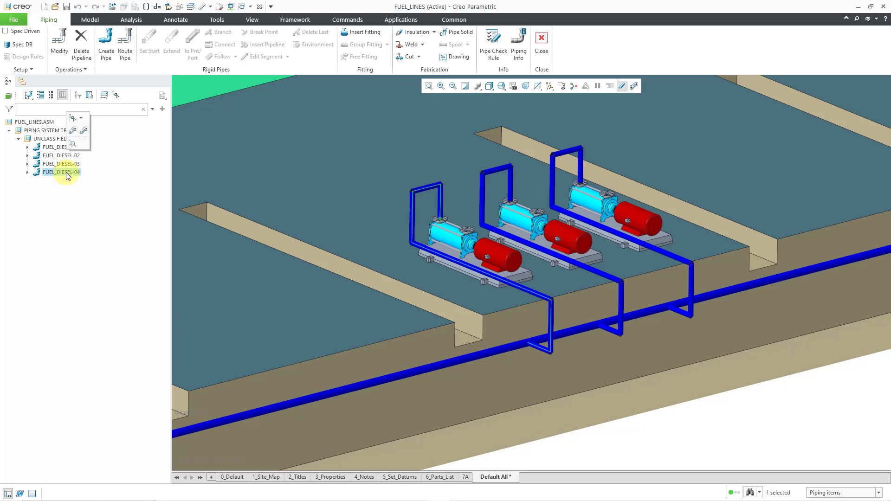
right_click(67, 175)
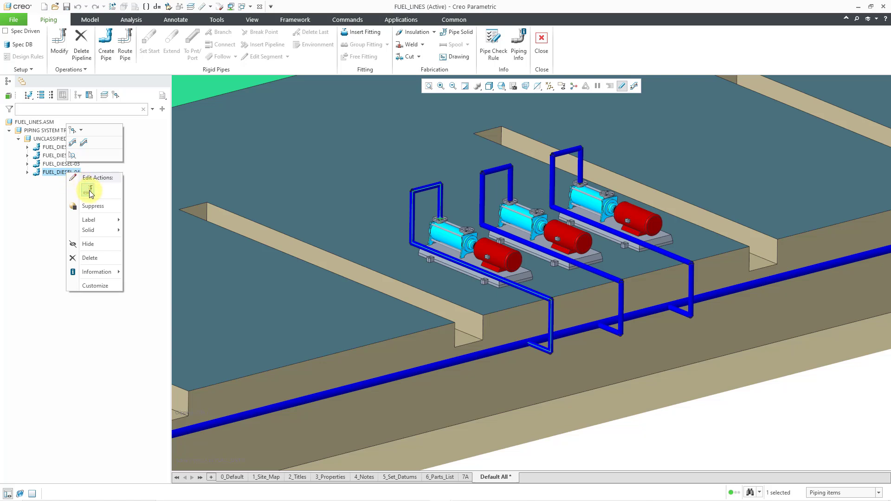
click(88, 190)
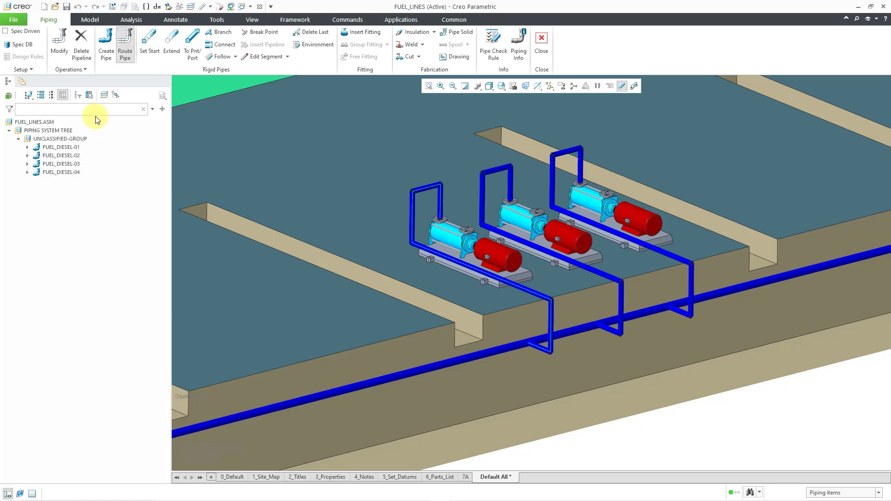
Start inserting a straight-break fitting and load gate_check_valve.asm from the demo Branch folder
click(357, 31)
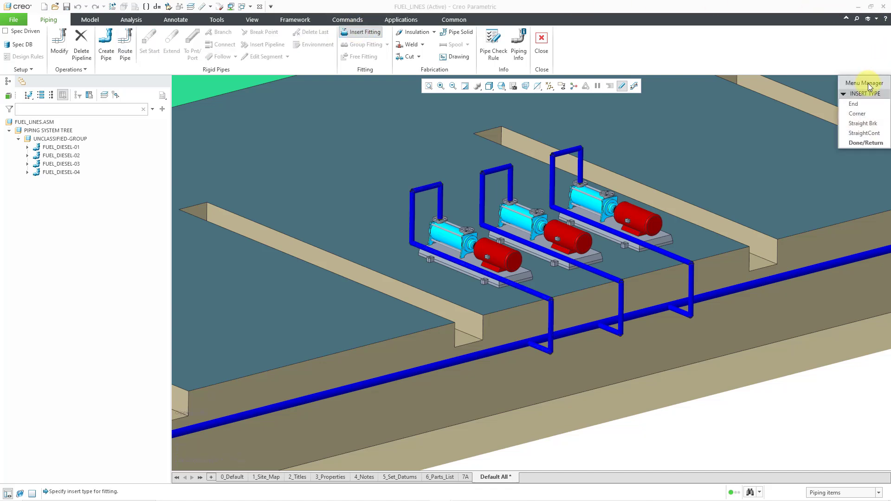
click(872, 124)
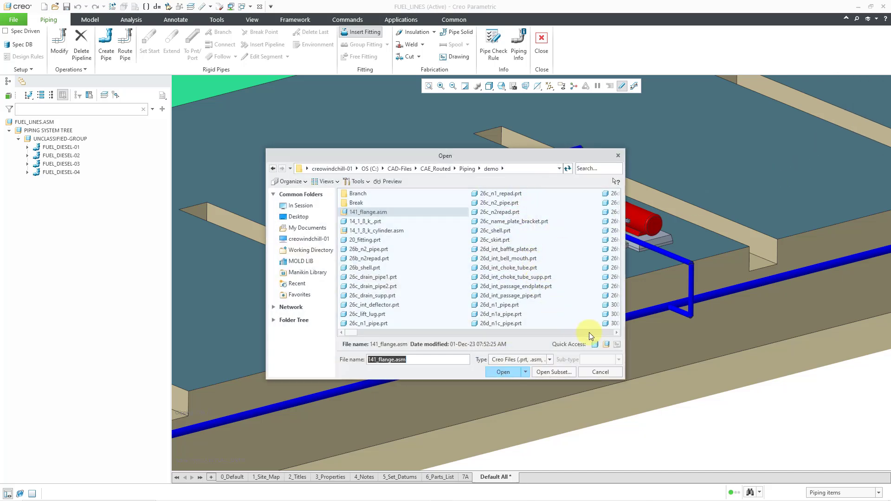
click(606, 345)
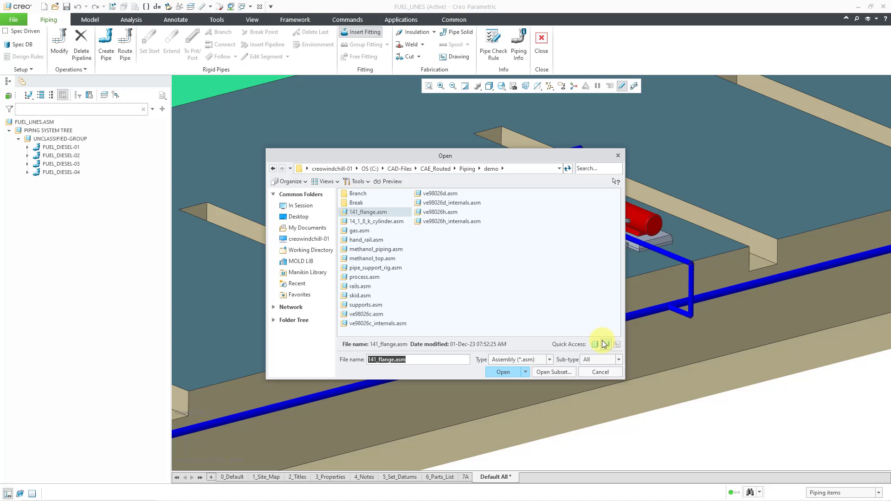
double_click(358, 204)
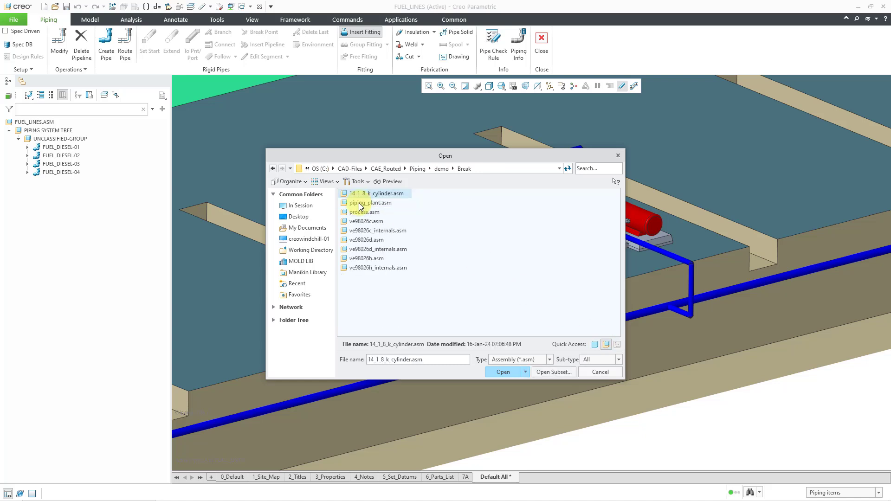
click(434, 169)
double_click(359, 195)
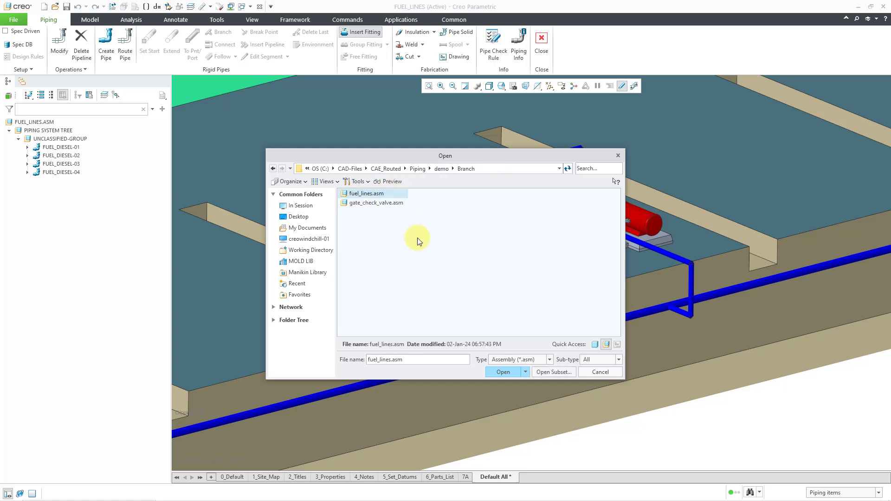
click(375, 204)
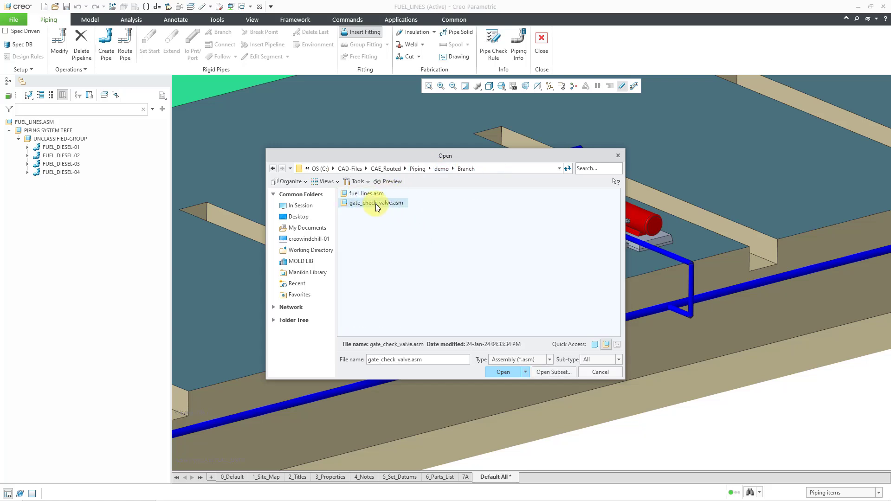
click(508, 372)
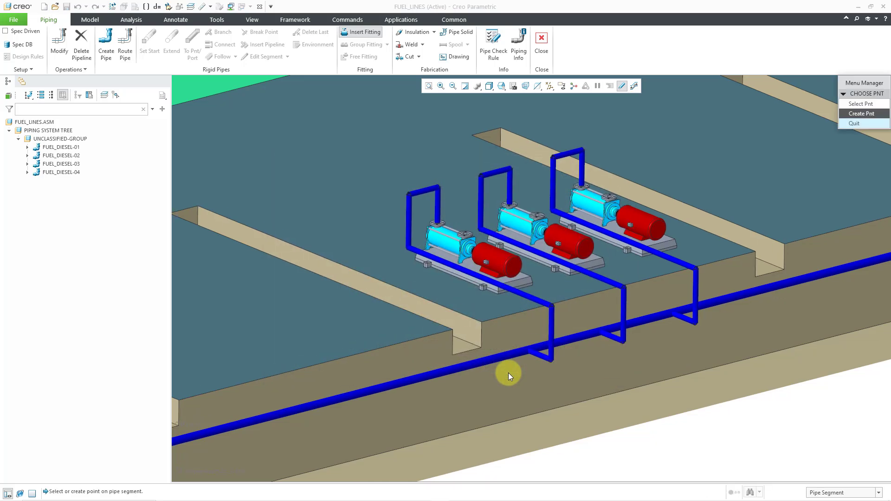
Create the fitting's insertion point on the long FUEL_DIESEL-04 segment beside the pump at a length ratio of 0.6
click(508, 290)
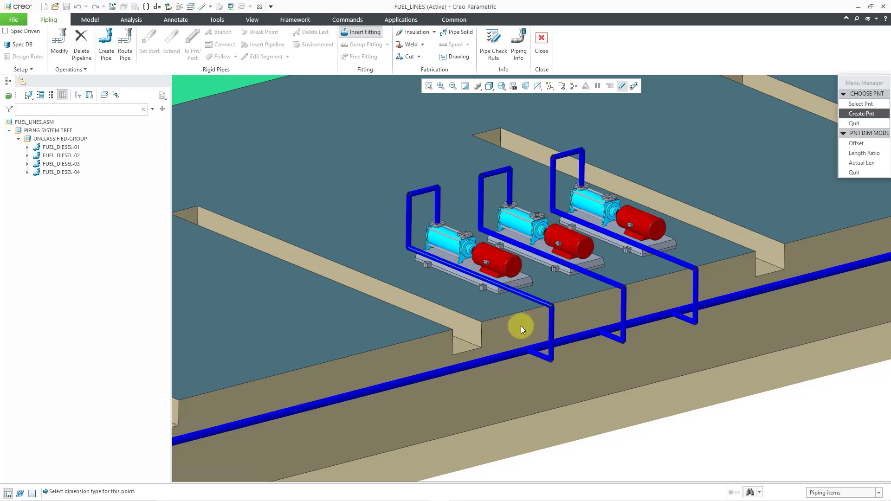
click(864, 152)
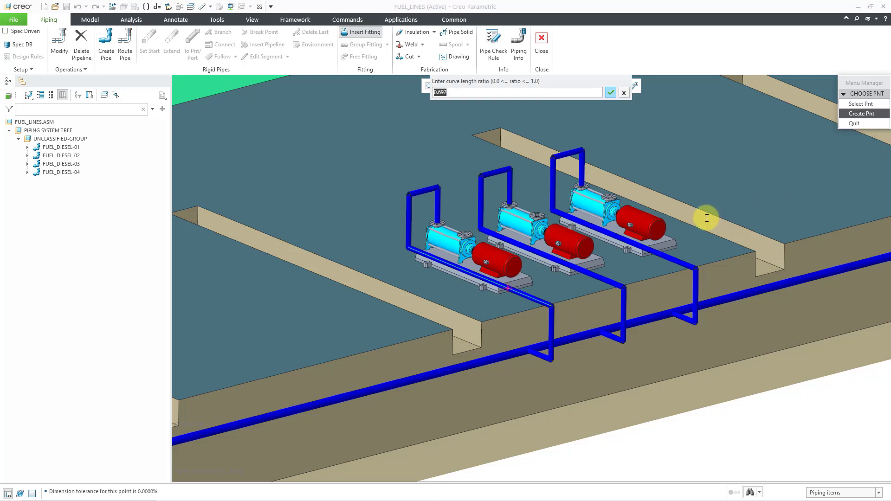
text(.6)
key(Return)
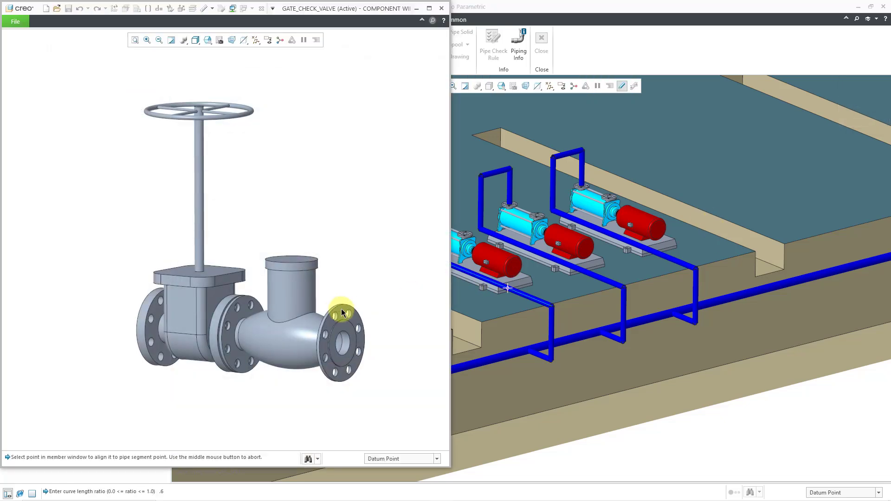
Display the valve assembly's datum points and align its END point on the gate valve flange to the pipe segment point
scroll(320, 312, down, 1)
click(256, 41)
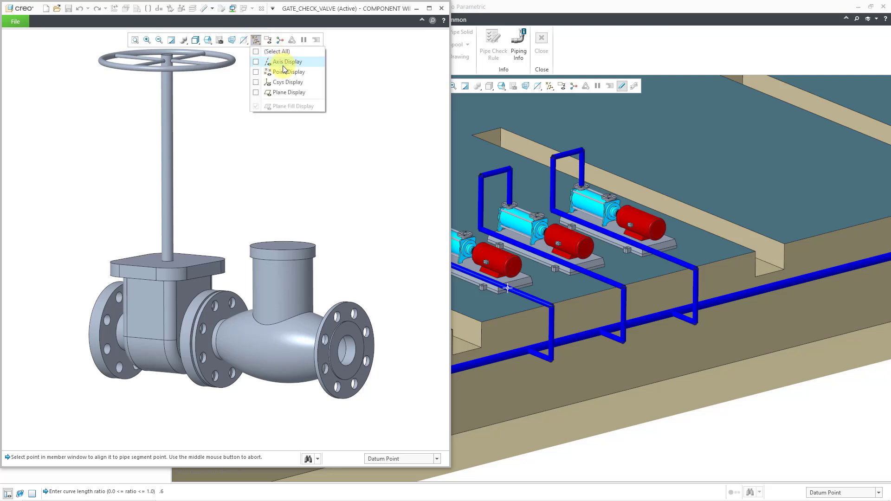
click(284, 72)
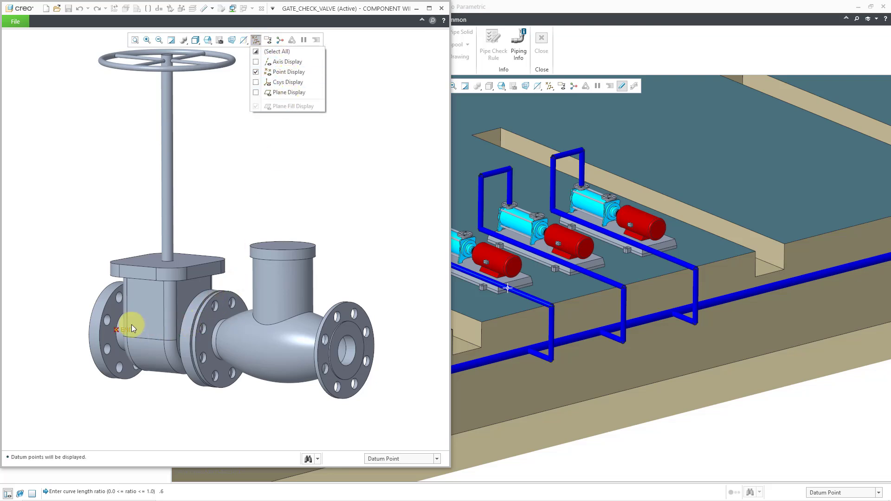
click(56, 253)
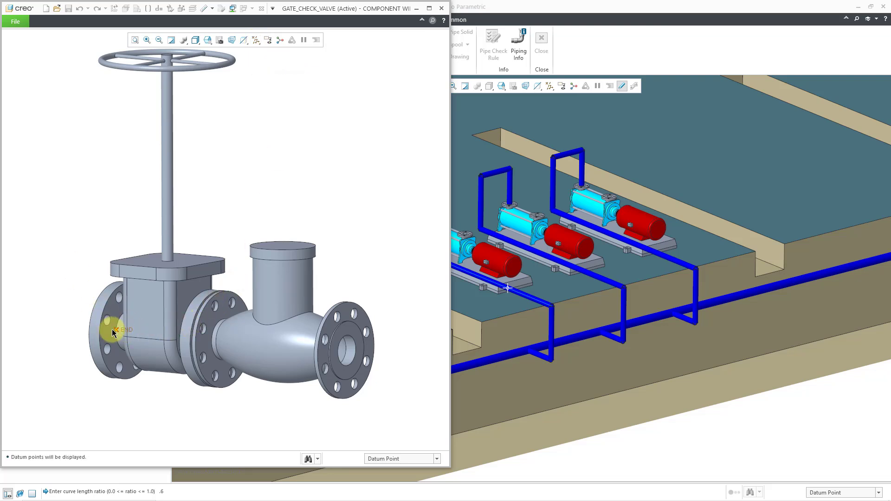
click(118, 330)
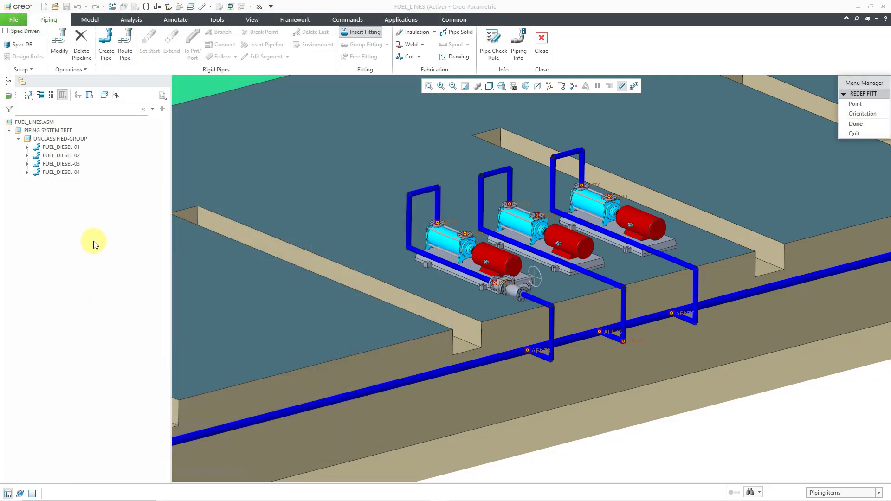
Redefine the gate check valve's orientation by flipping its direction along the FUEL_DIESEL-04 segment
scroll(520, 297, up, 2)
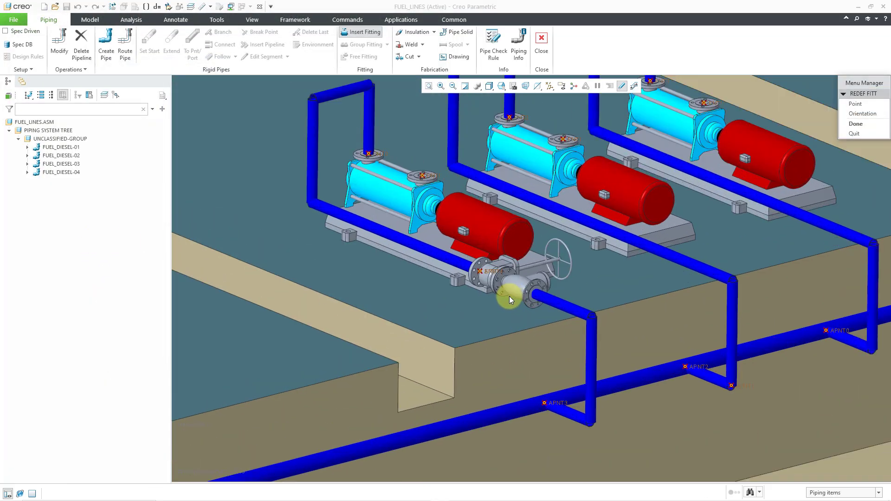
scroll(513, 300, up, 4)
middle_drag(509, 305, 515, 304)
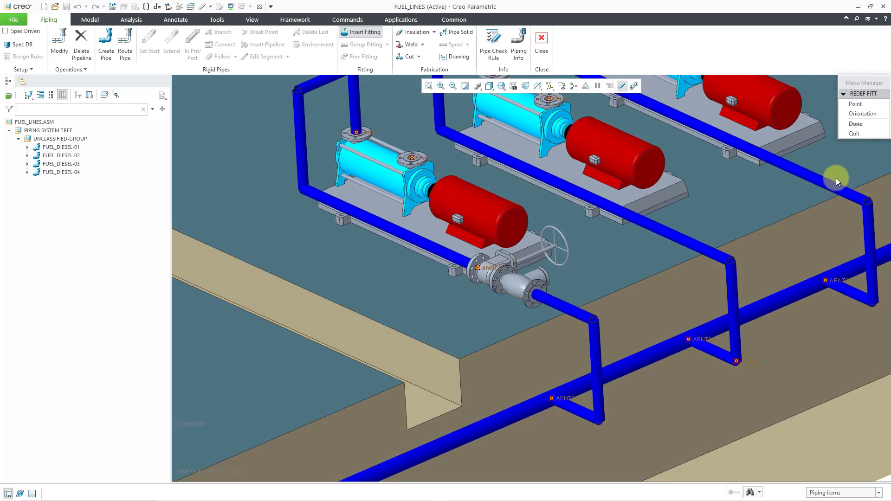
click(866, 116)
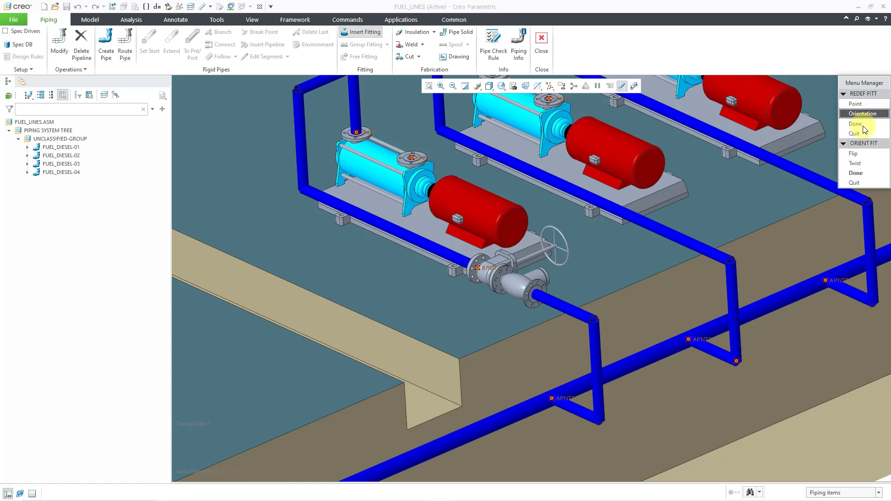
click(860, 153)
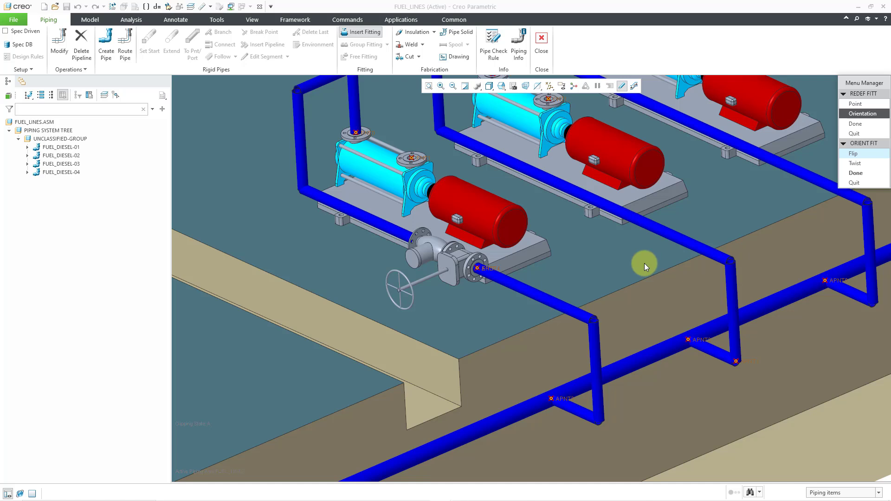
Twist the gate check valve by 90 degrees about the pipe and complete the fitting's placement
click(856, 163)
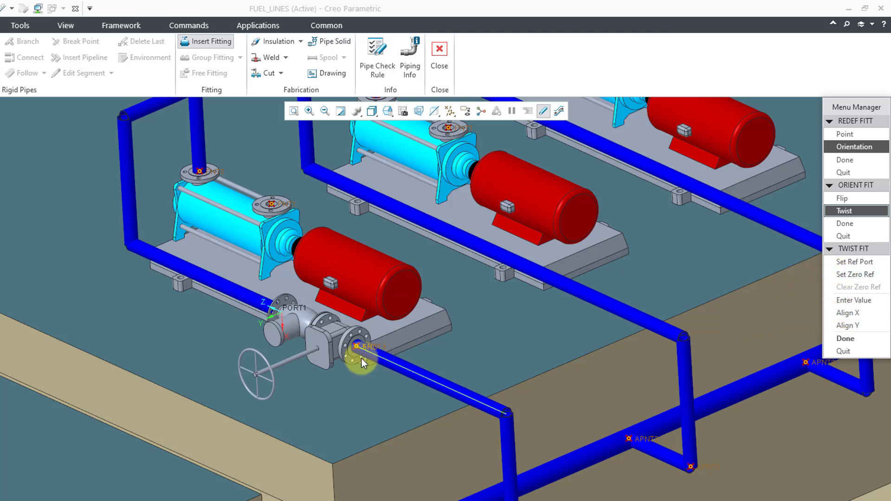
scroll(361, 358, up, 2)
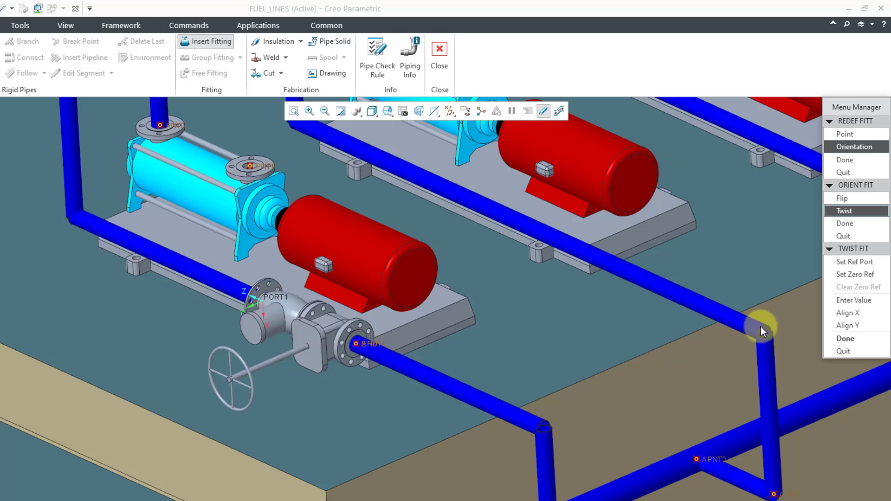
click(854, 300)
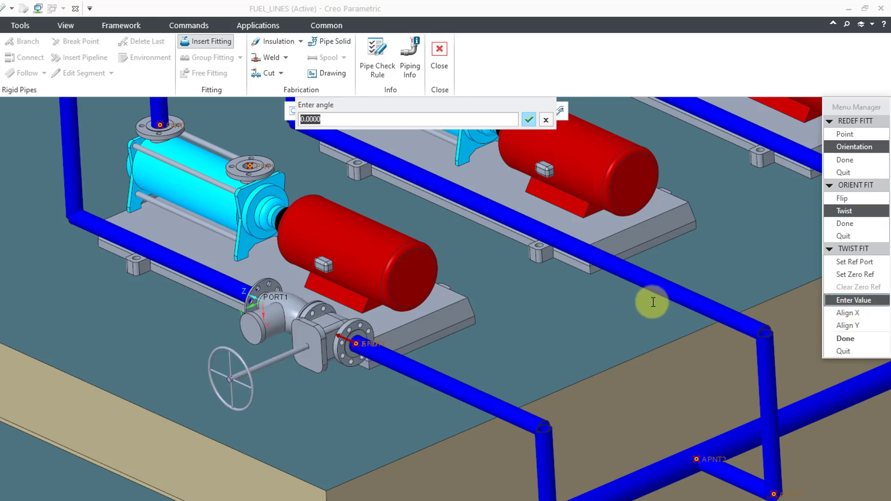
text(90)
key(Return)
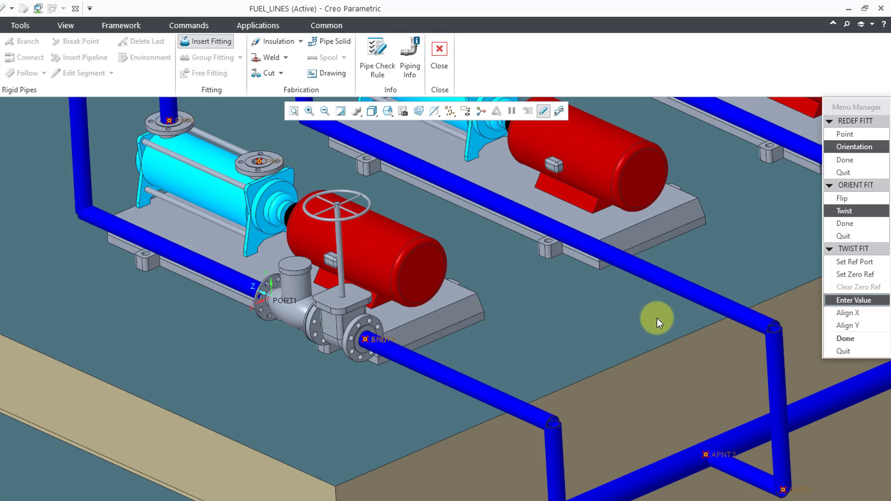
click(854, 340)
click(863, 224)
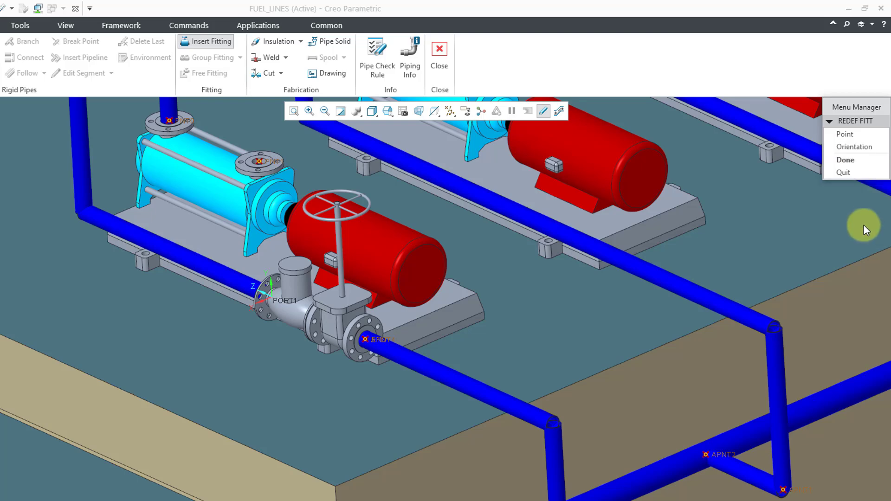
click(860, 159)
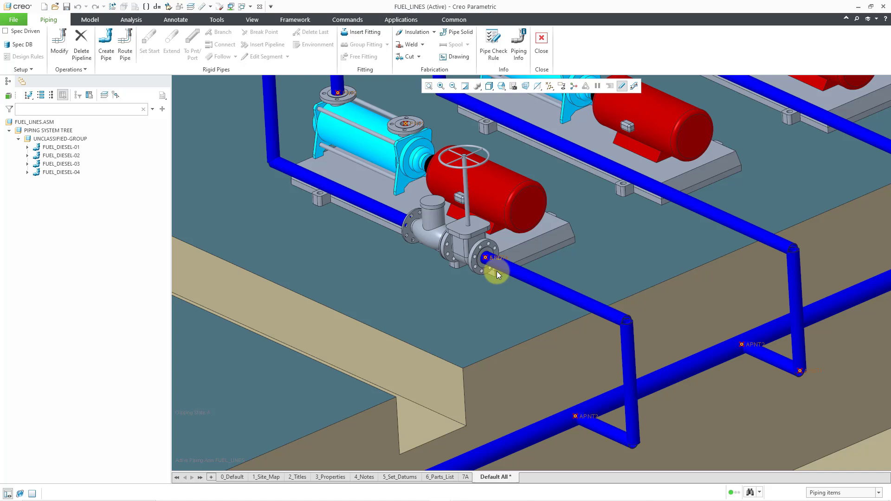
Start inserting a straight continuous fitting on the fuel line and browse to the demo Branch folder
click(375, 34)
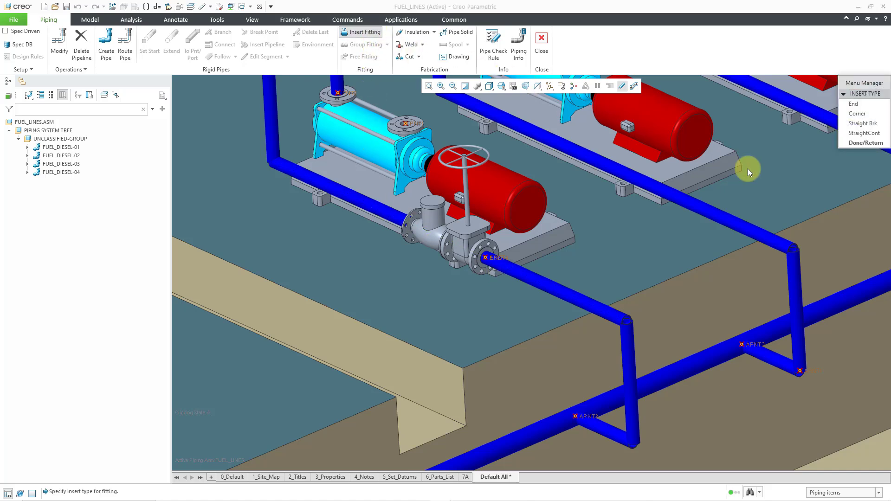
click(853, 135)
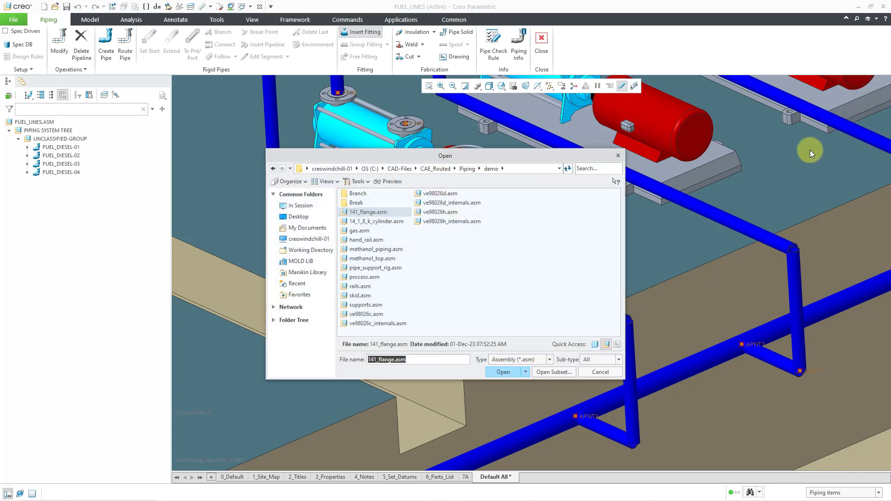
click(467, 170)
click(354, 195)
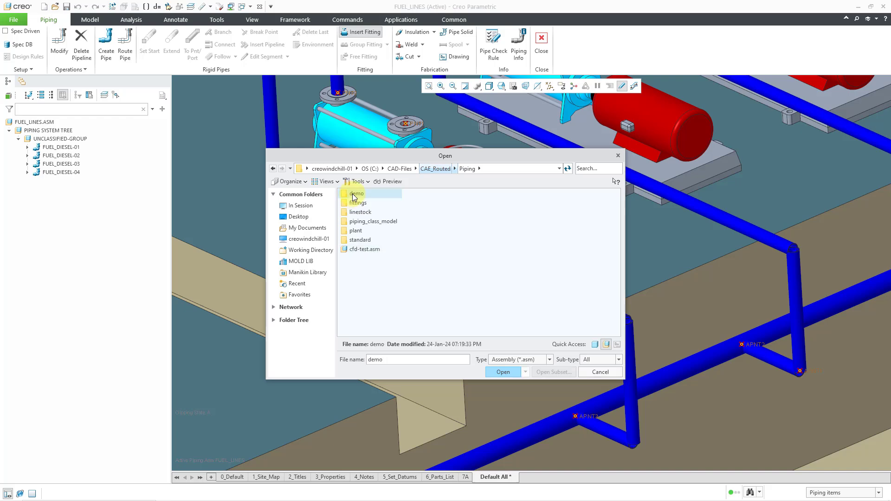
double_click(354, 195)
double_click(358, 194)
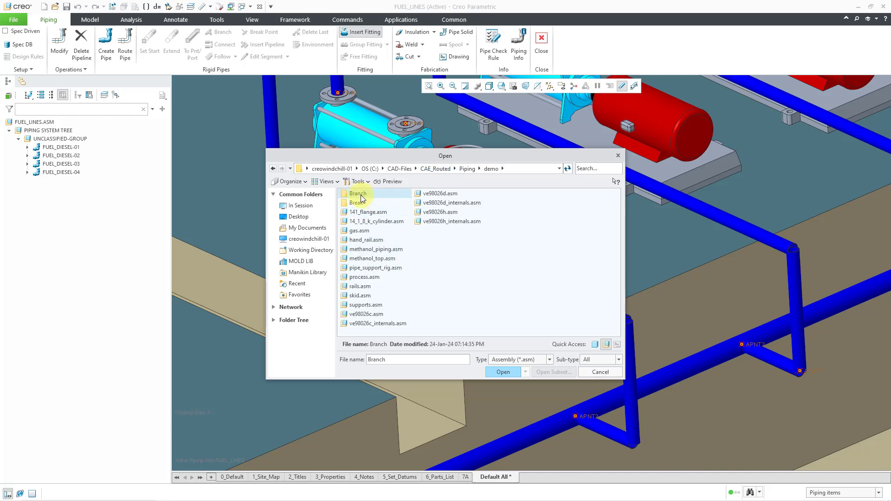
Restrict the Branch folder to part files, search for "supp", and open support_steel-generic.prt with the instance SUPPORT_STEEL-GENERIC_D50_H200
click(606, 345)
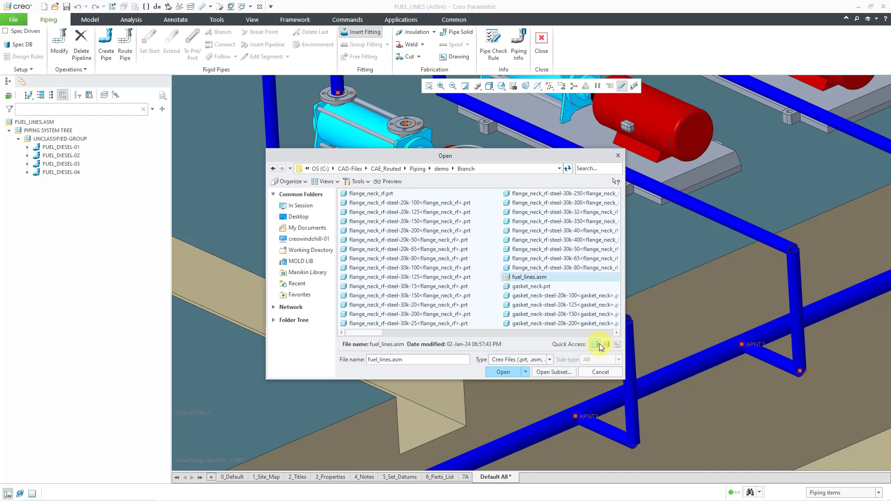
click(595, 345)
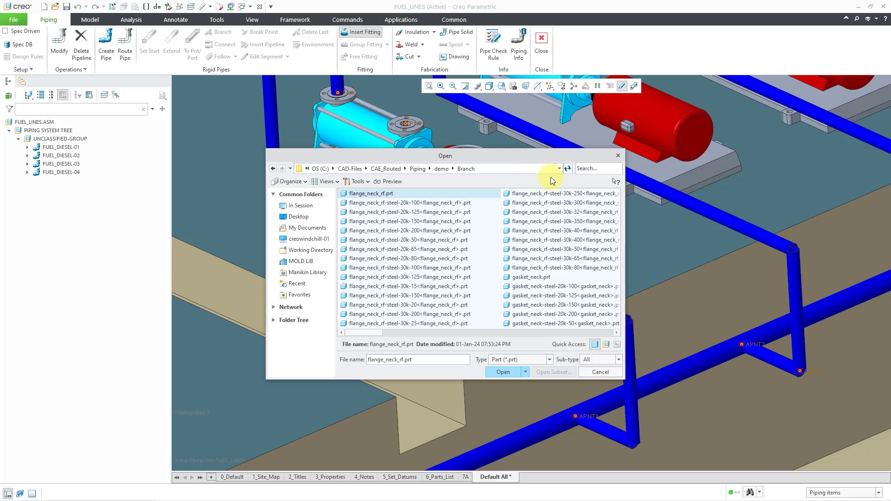
click(591, 172)
text(supp)
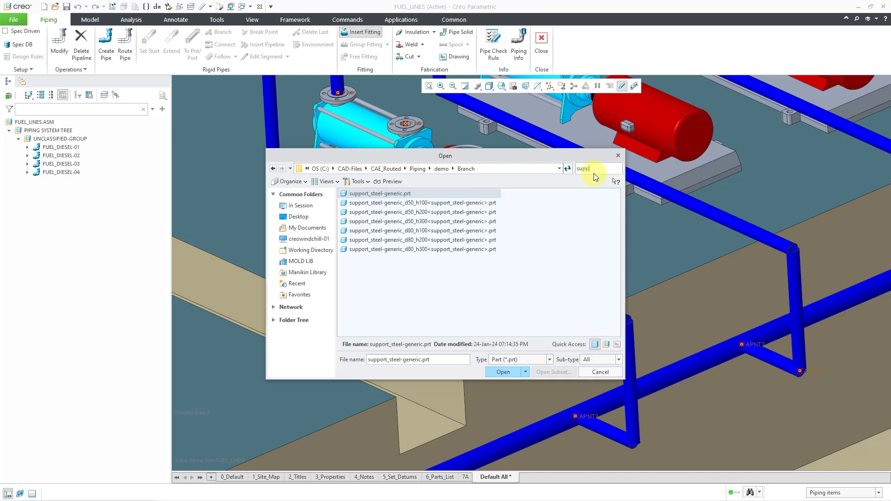
double_click(393, 194)
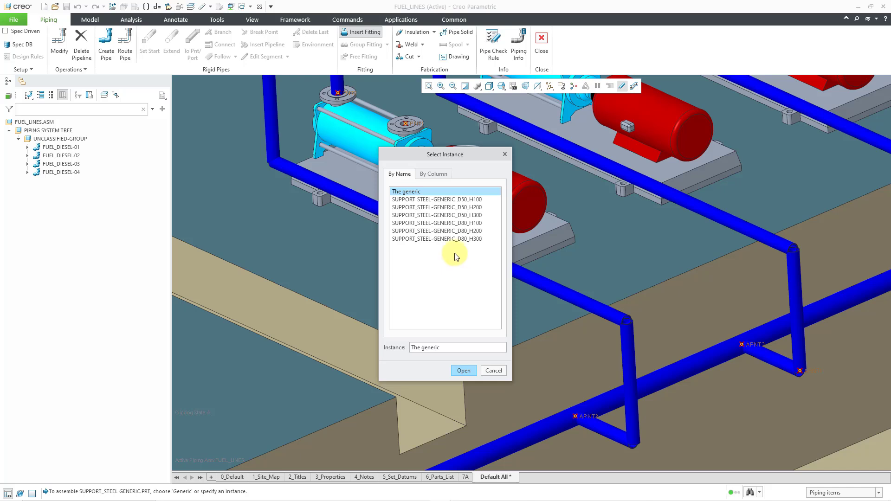
click(453, 207)
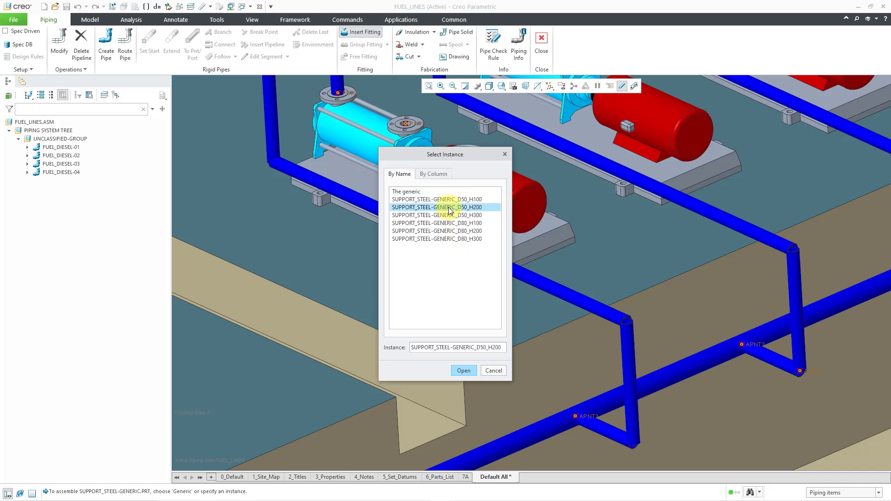
click(464, 371)
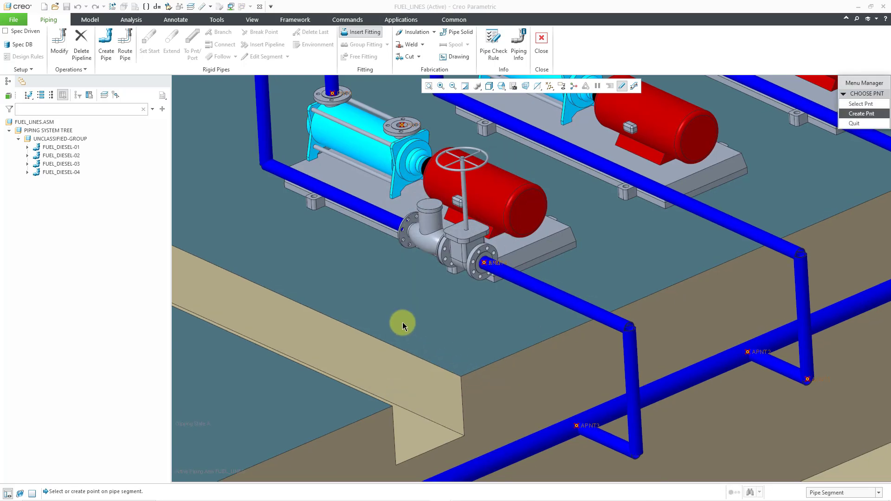
Create a point at length ratio 0.25 on the pipe segment beside the pump and align the support's datum point to it
click(325, 192)
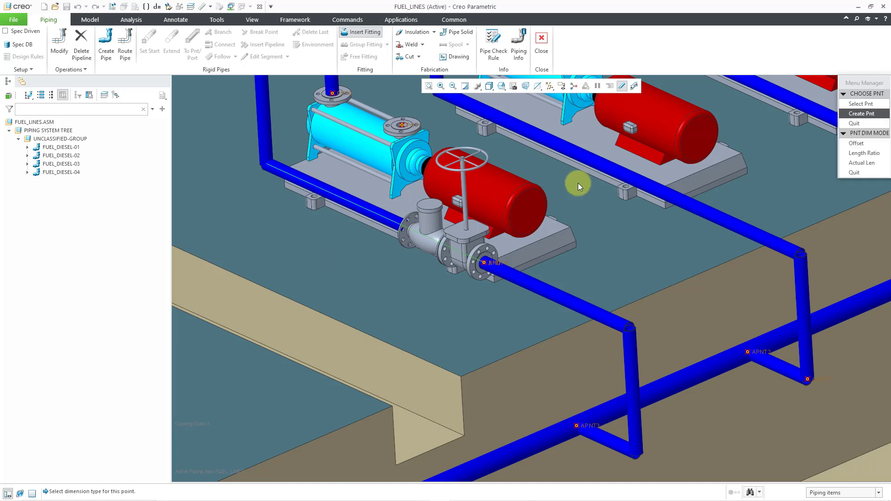
click(864, 153)
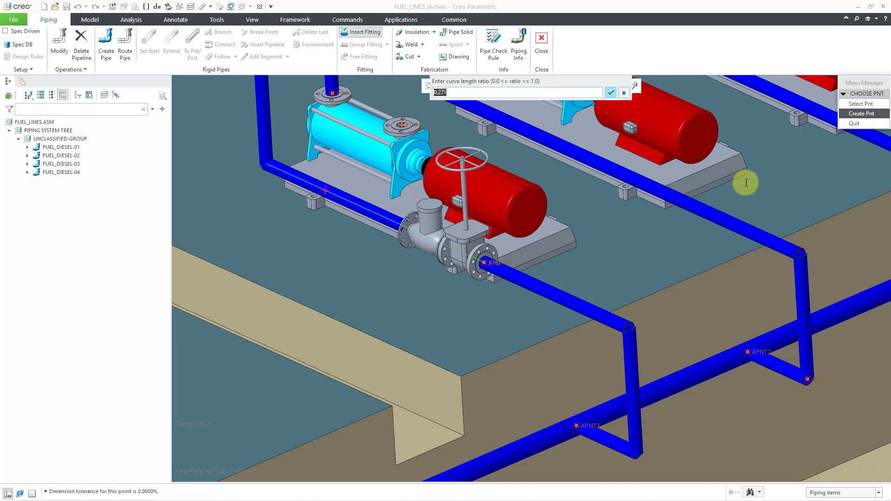
text(.25)
key(Return)
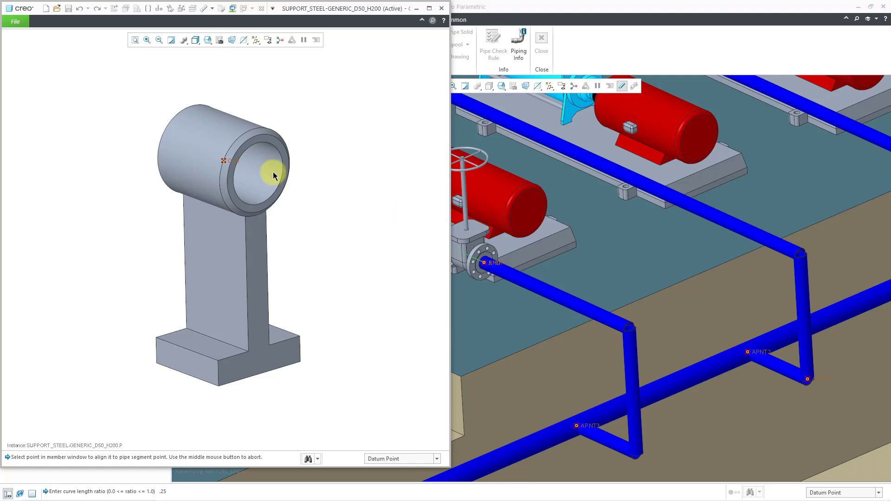
click(237, 162)
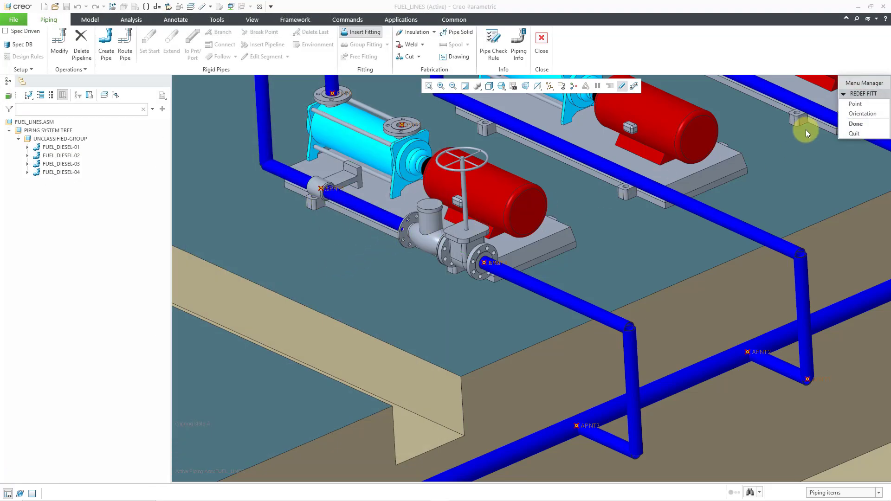
Try to stand the steel support upright by twisting its orientation 90 degrees about the pipe
click(864, 114)
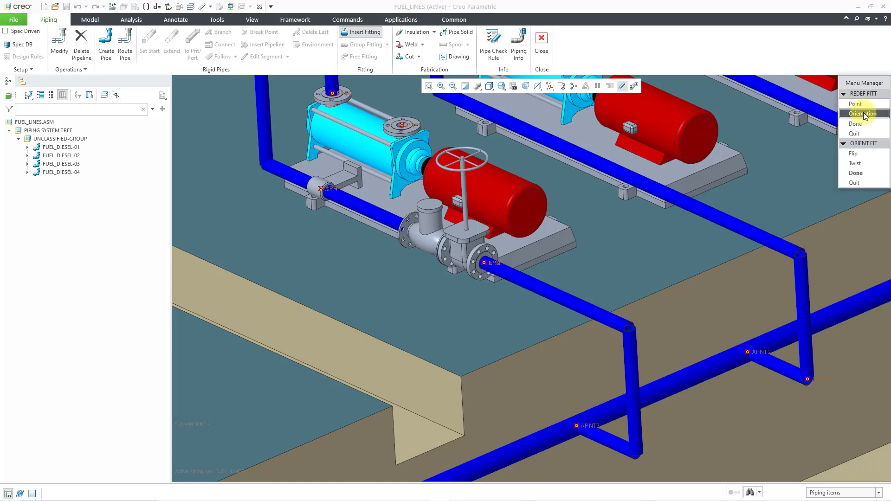
click(866, 164)
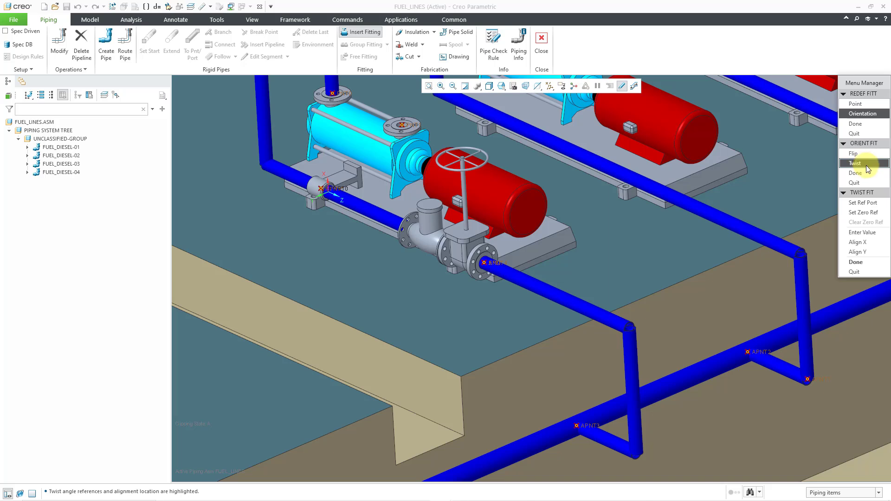
click(862, 232)
text(90)
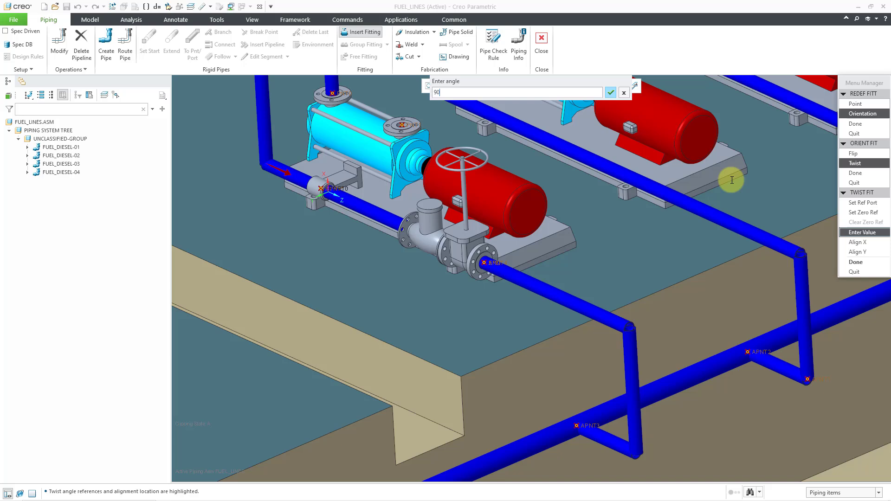
key(Return)
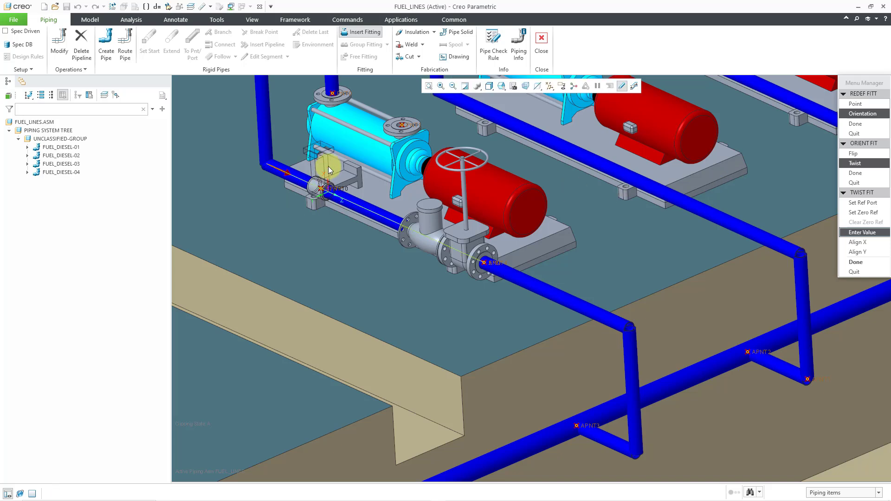
scroll(328, 166, up, 3)
scroll(328, 165, down, 3)
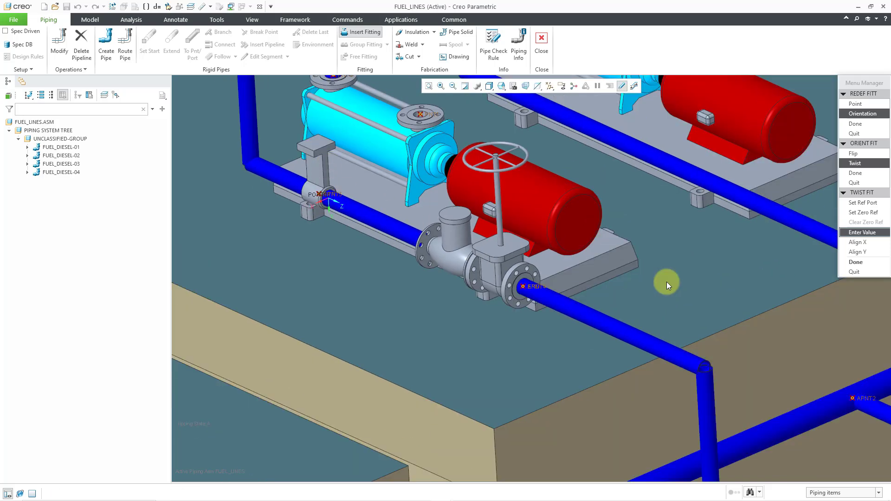
Set the steel support's twist angle to 180 degrees and complete the fitting's placement
click(865, 237)
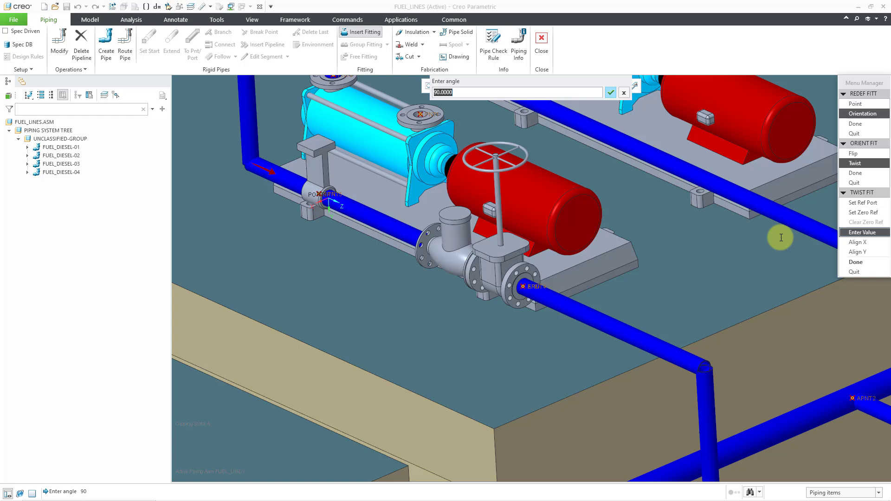
text(180)
key(Return)
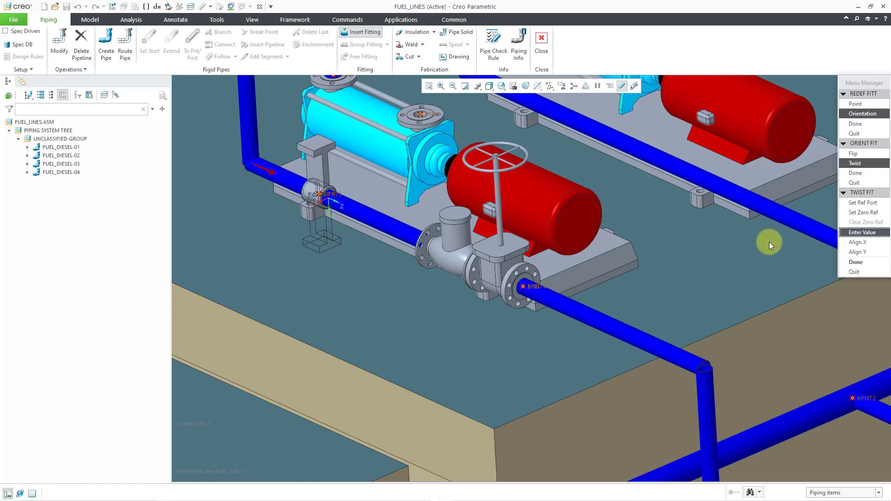
scroll(330, 240, up, 2)
scroll(330, 240, down, 3)
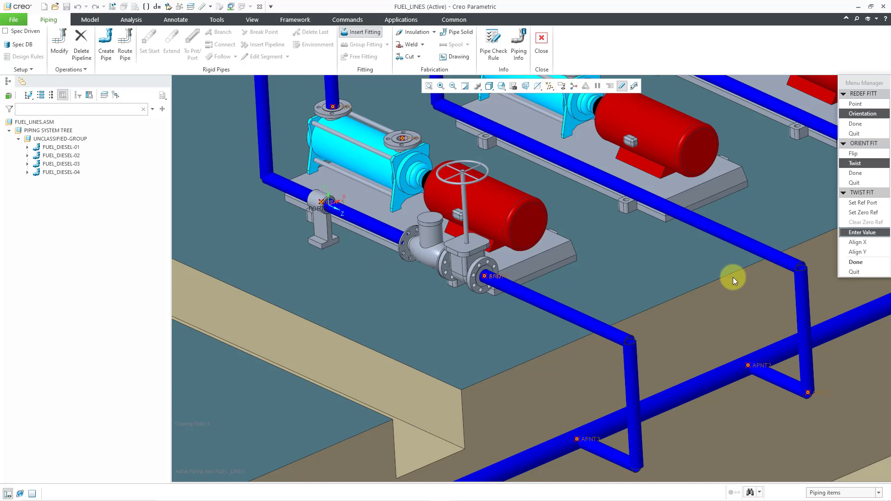
click(877, 266)
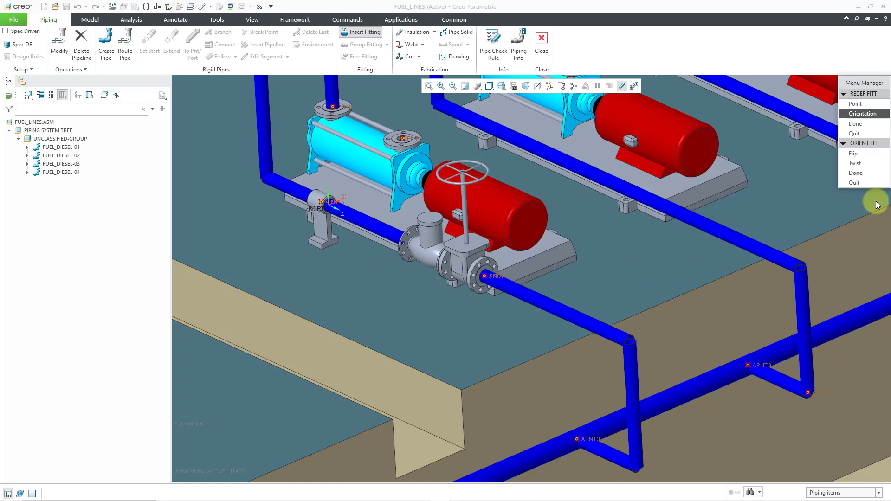
click(868, 171)
click(865, 123)
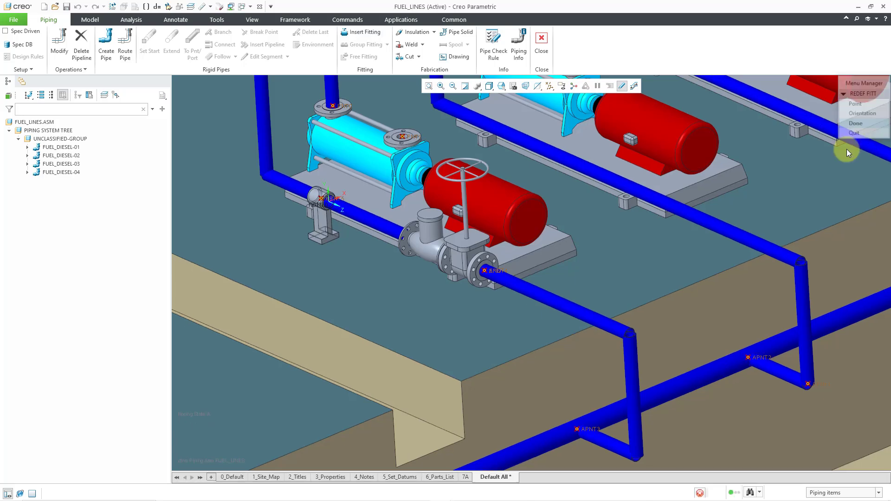
shift+middle_drag(469, 242, 592, 318)
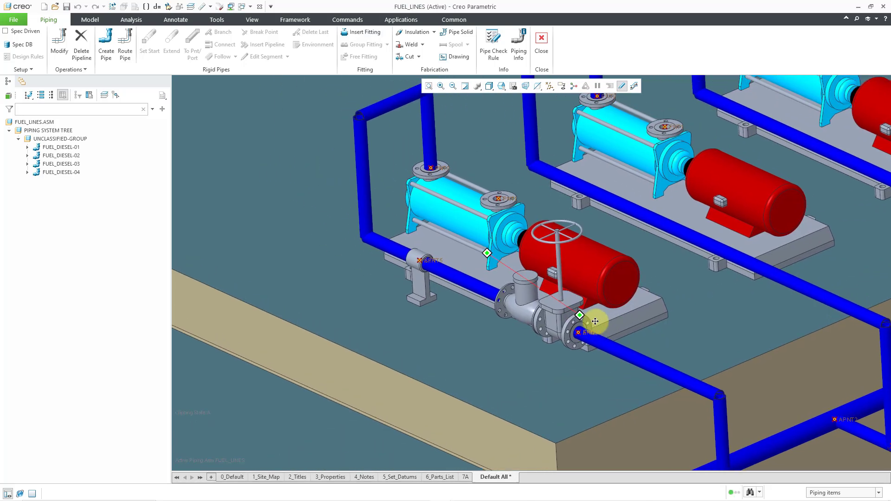
ctrl+middle_drag(529, 330, 531, 412)
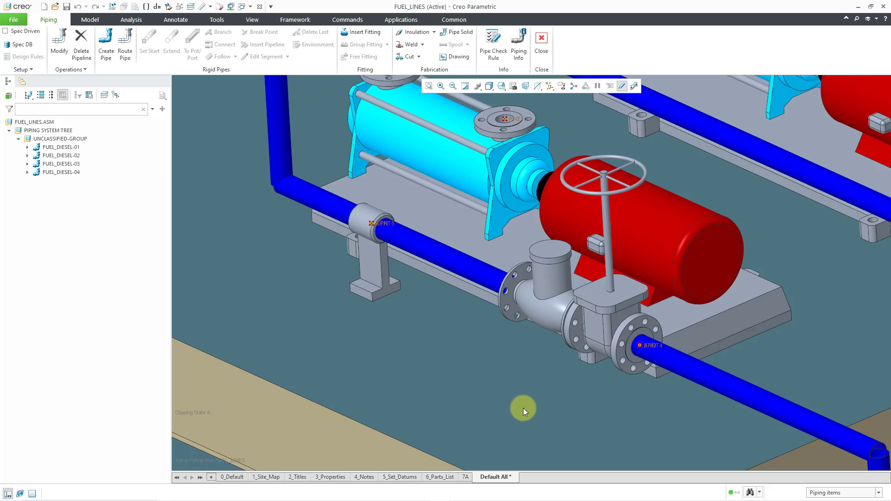